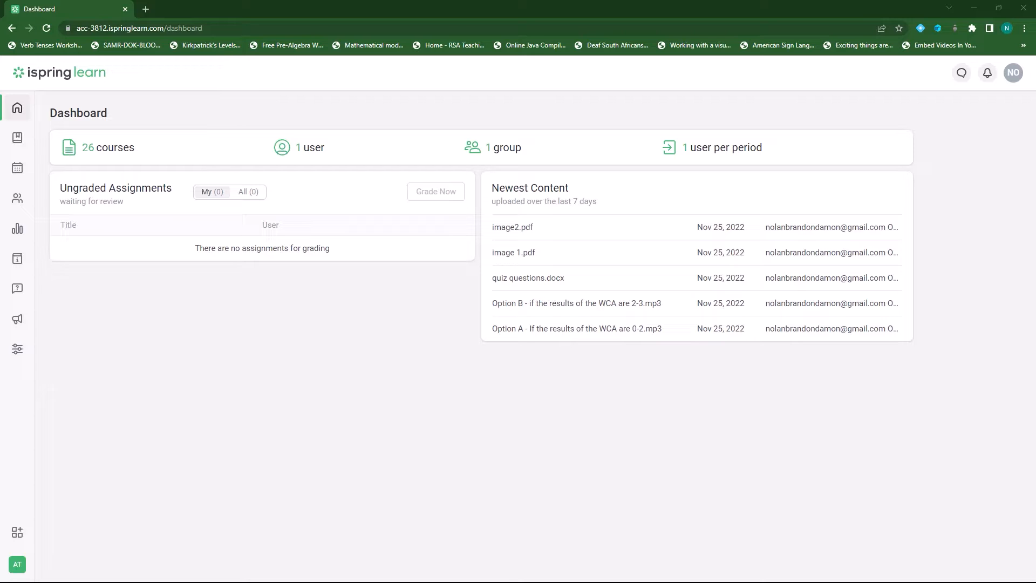
# Step: Create a new course in the "Computers for all" project of the learning content
pyautogui.click(18, 139)
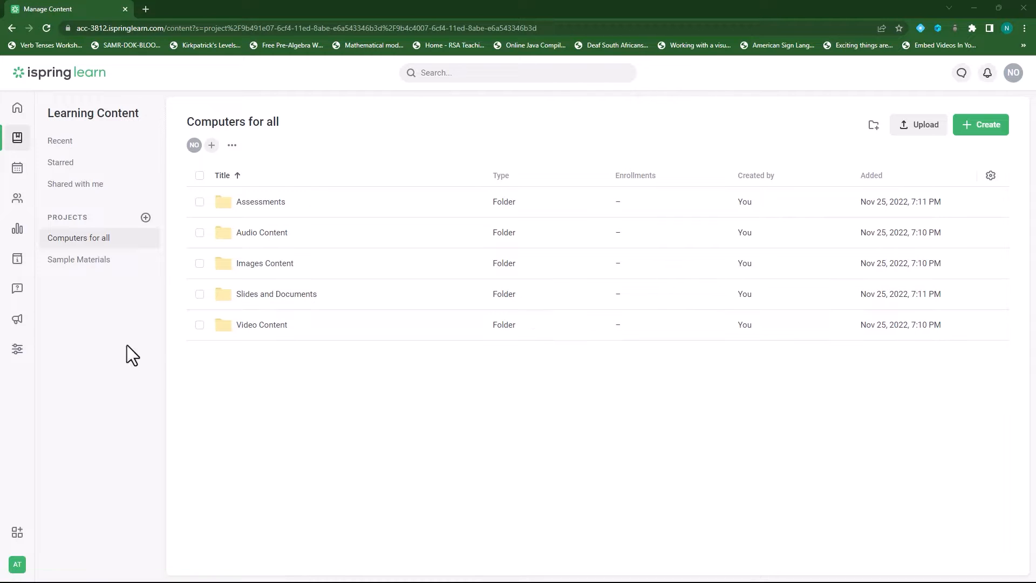
pyautogui.click(986, 128)
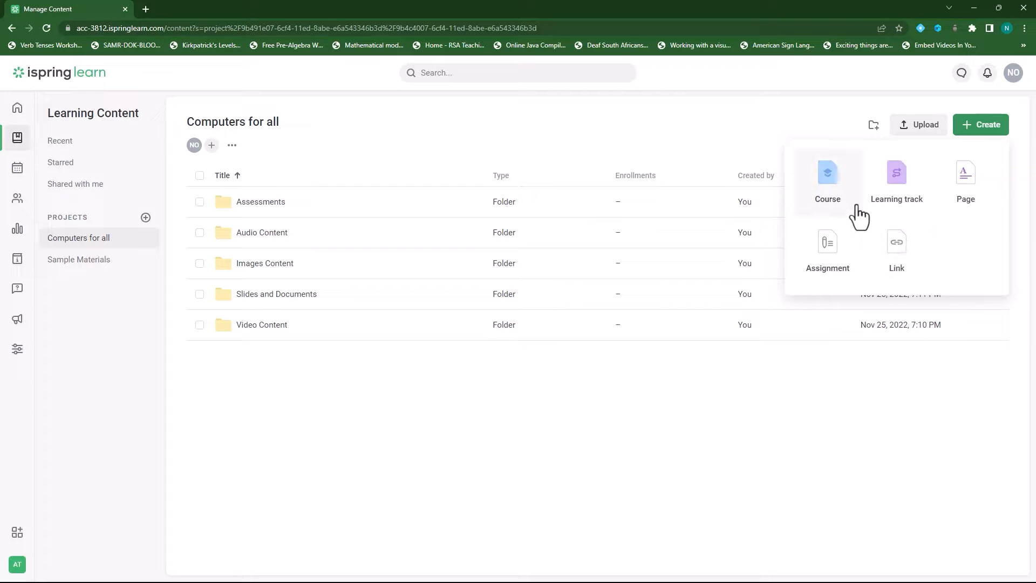
pyautogui.click(829, 180)
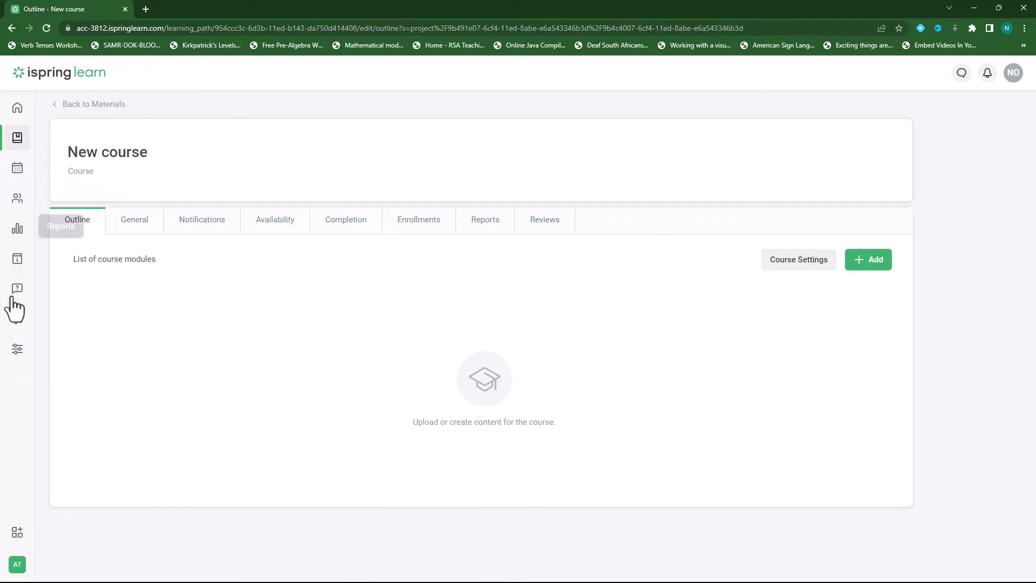
# Step: Rename the new course "Systems Technologies"
pyautogui.click(148, 157)
pyautogui.press('BackSpace')
pyautogui.press('BackSpace')
pyautogui.press('BackSpace')
pyautogui.press('BackSpace')
pyautogui.press('BackSpace')
pyautogui.press('BackSpace')
pyautogui.press('BackSpace')
pyautogui.press('BackSpace')
pyautogui.press('BackSpace')
pyautogui.press('BackSpace')
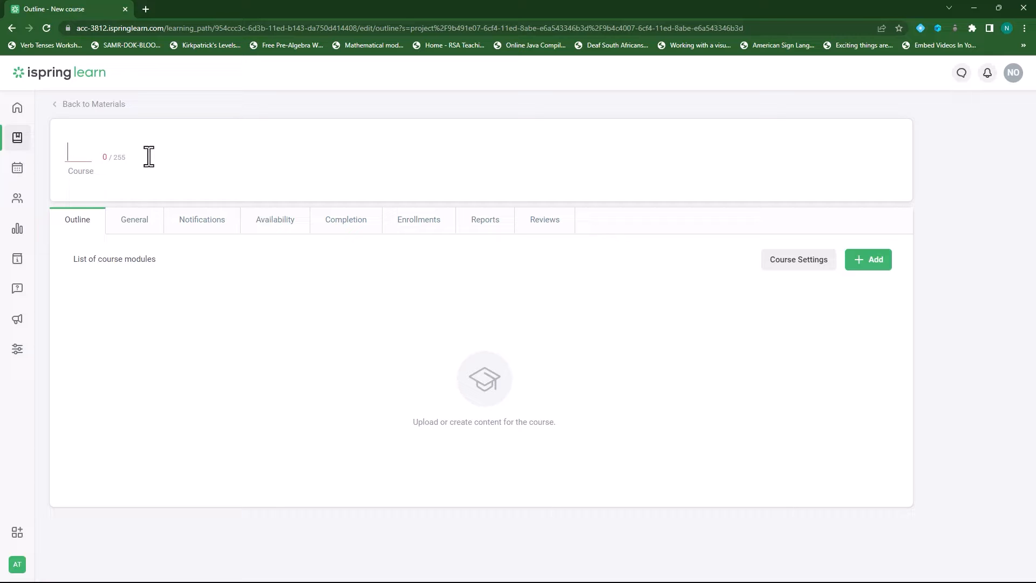
pyautogui.write('Systems Te')
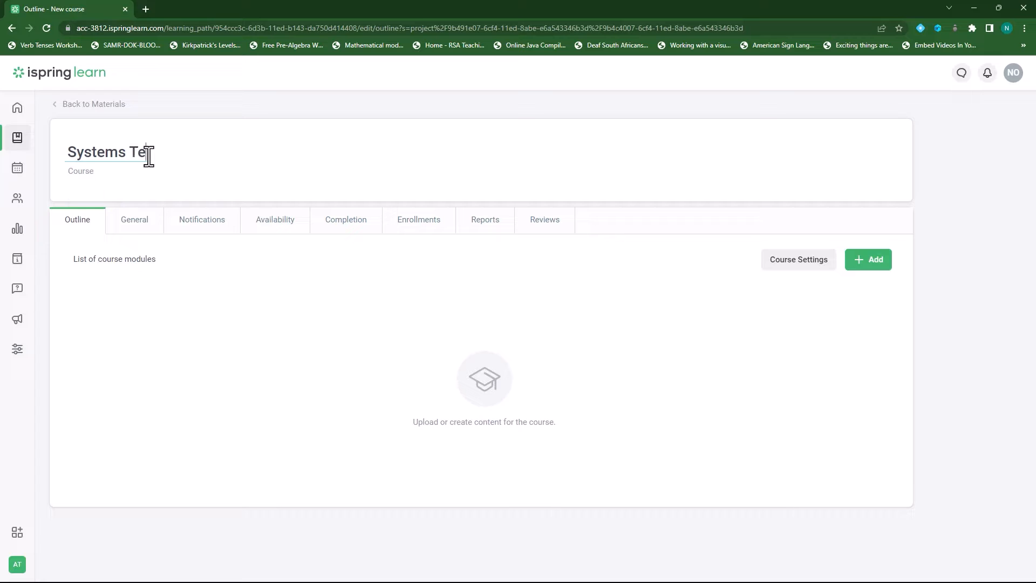
pyautogui.write('chnologies')
pyautogui.press('Return')
# Step: Reopen the Systems Technologies course from the project materials and review its general information, including the title and description fields
pyautogui.click(54, 106)
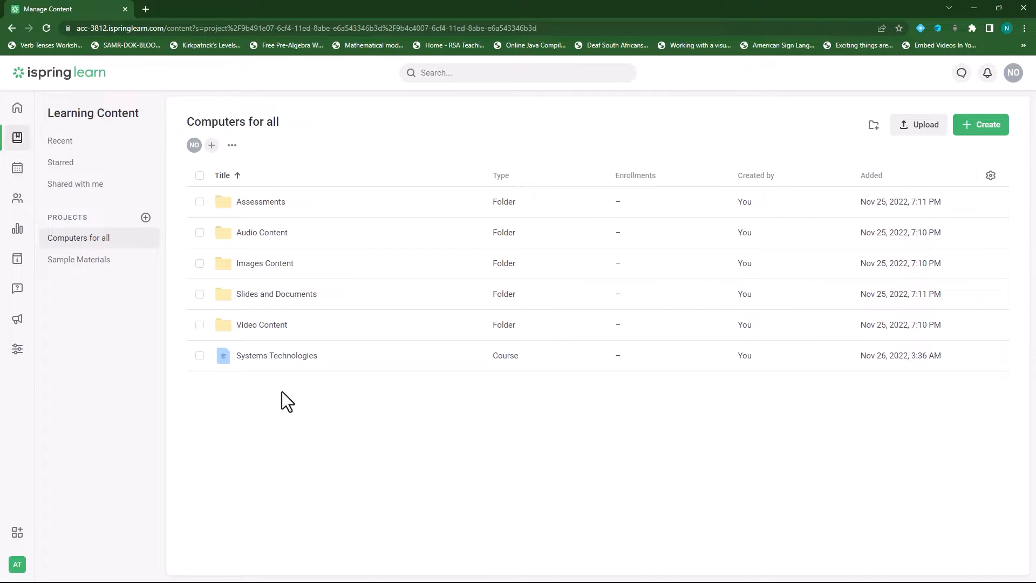
pyautogui.click(281, 357)
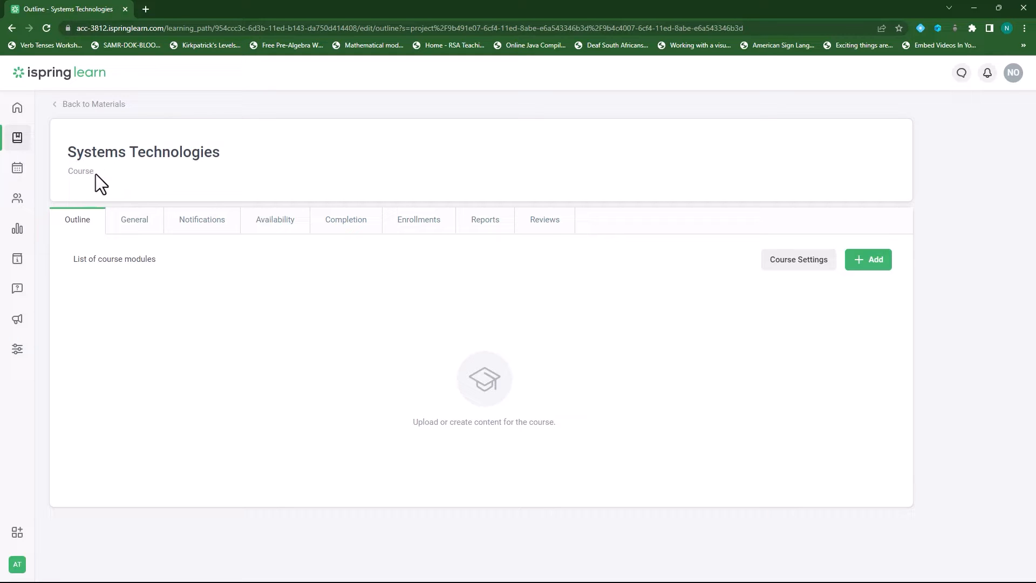
pyautogui.click(137, 225)
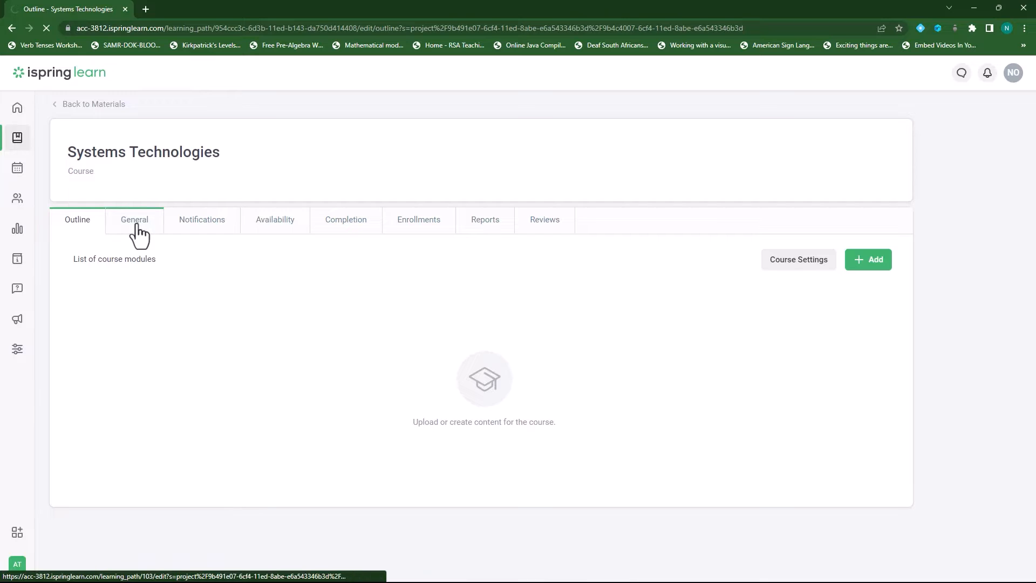
pyautogui.click(234, 381)
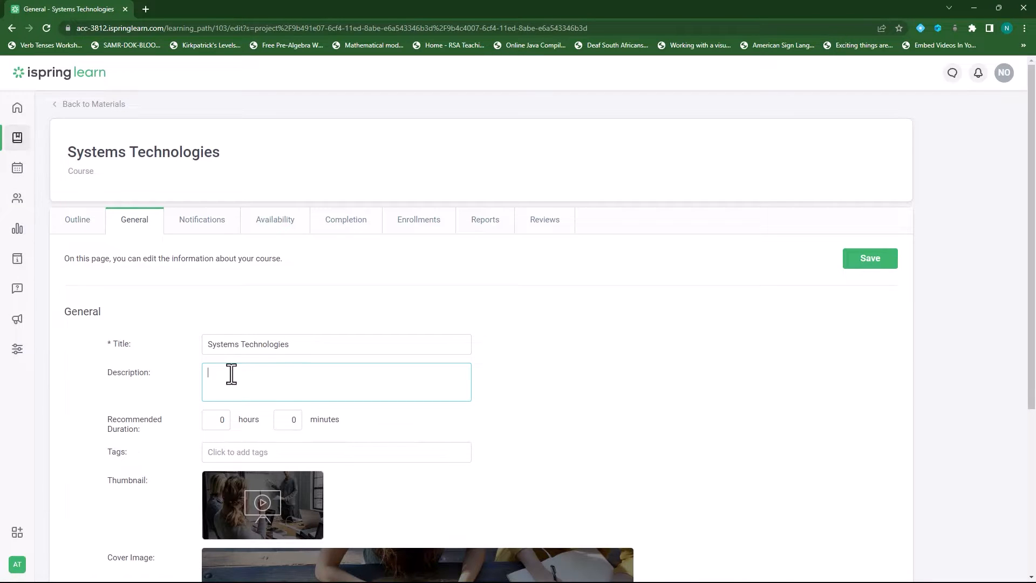
pyautogui.moveTo(292, 344); pyautogui.dragTo(202, 344)
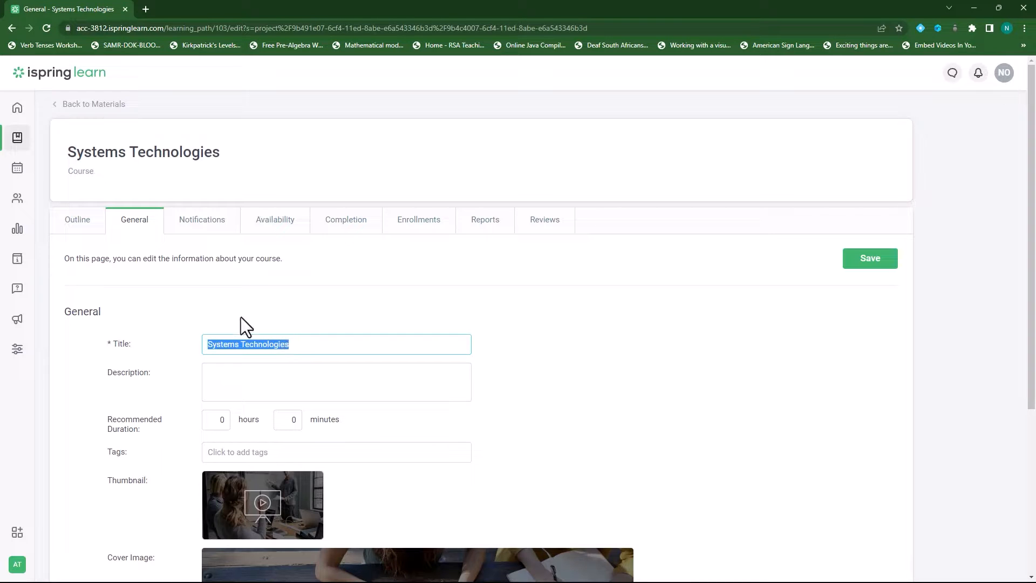
# Step: Add a section titled "Introduction" to the course outline with the description "This is the introduction for our course on systems technologies."
pyautogui.click(81, 226)
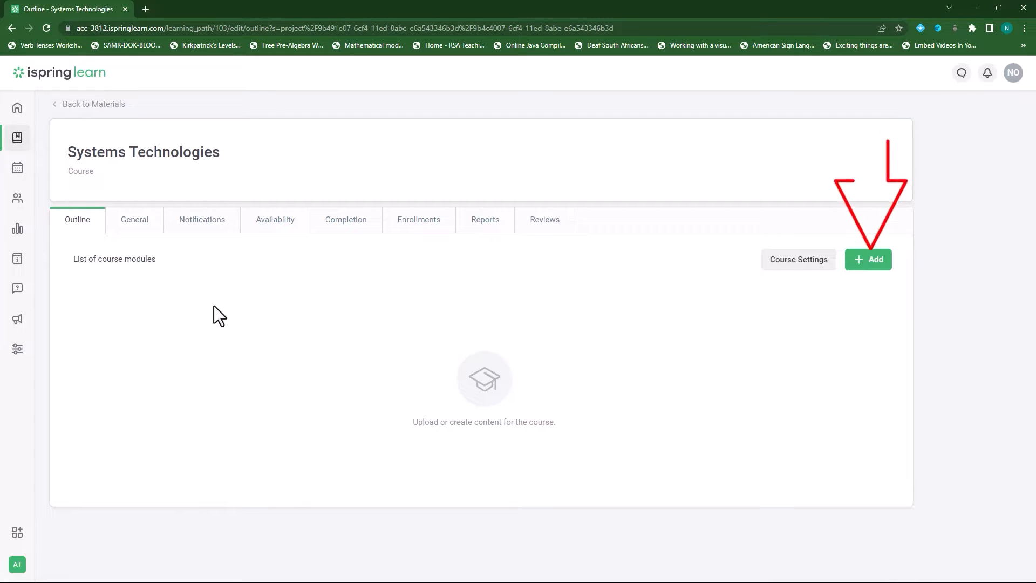
pyautogui.click(871, 265)
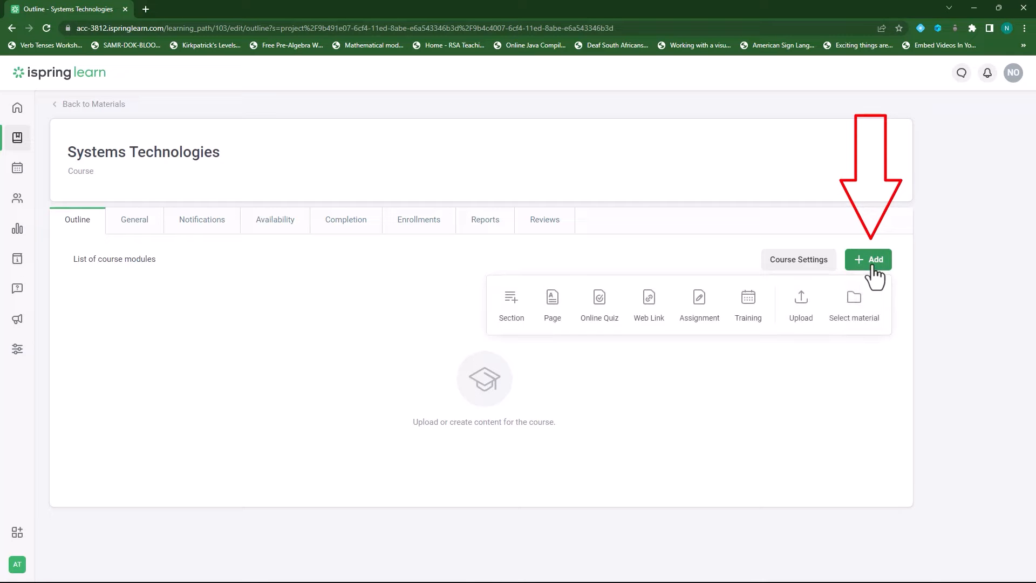
pyautogui.click(510, 308)
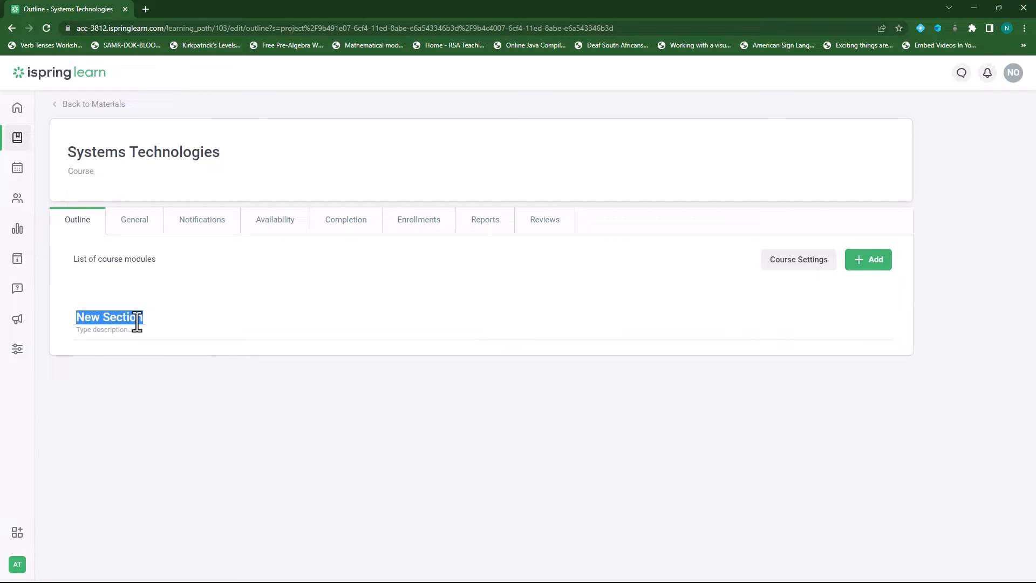
pyautogui.write('Intr')
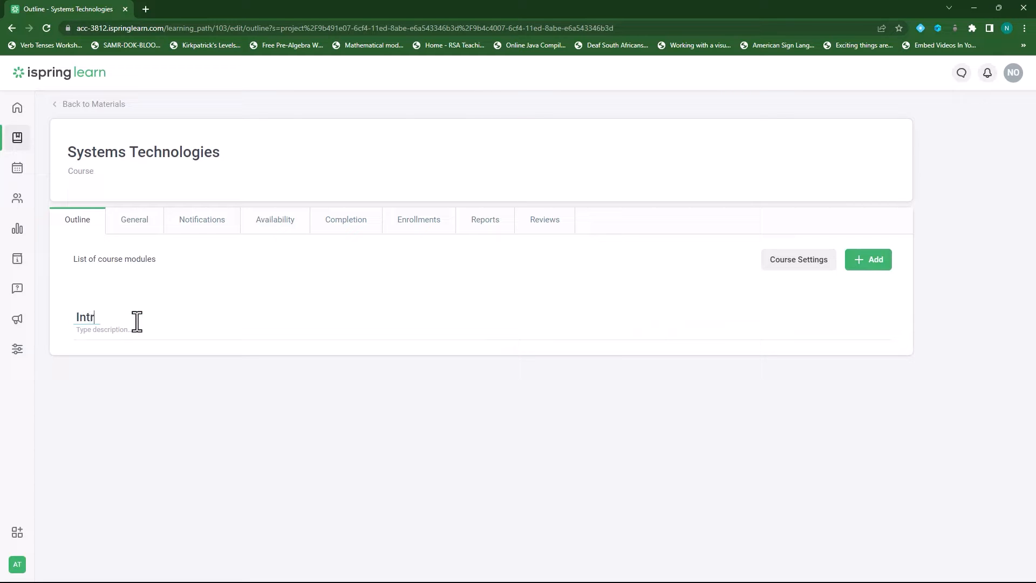
pyautogui.write('oduction')
pyautogui.press('Return')
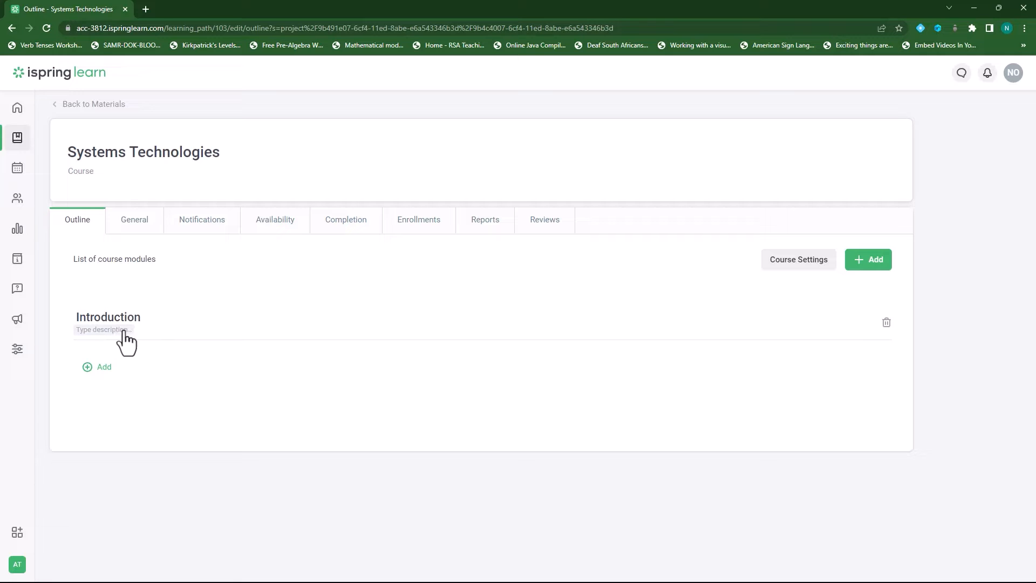
pyautogui.click(115, 331)
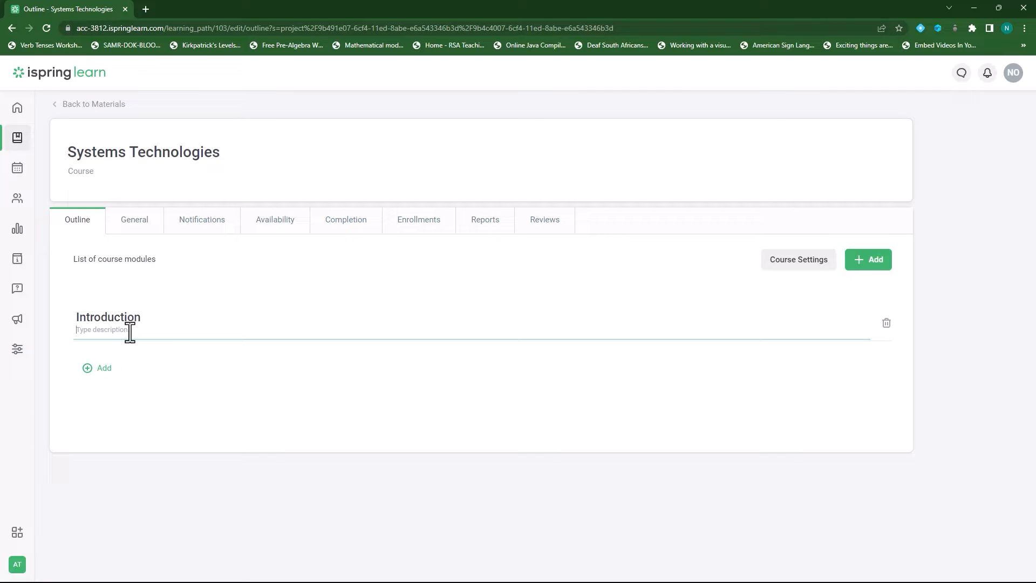
pyautogui.write('This is the introduction for our course on systems technologies.')
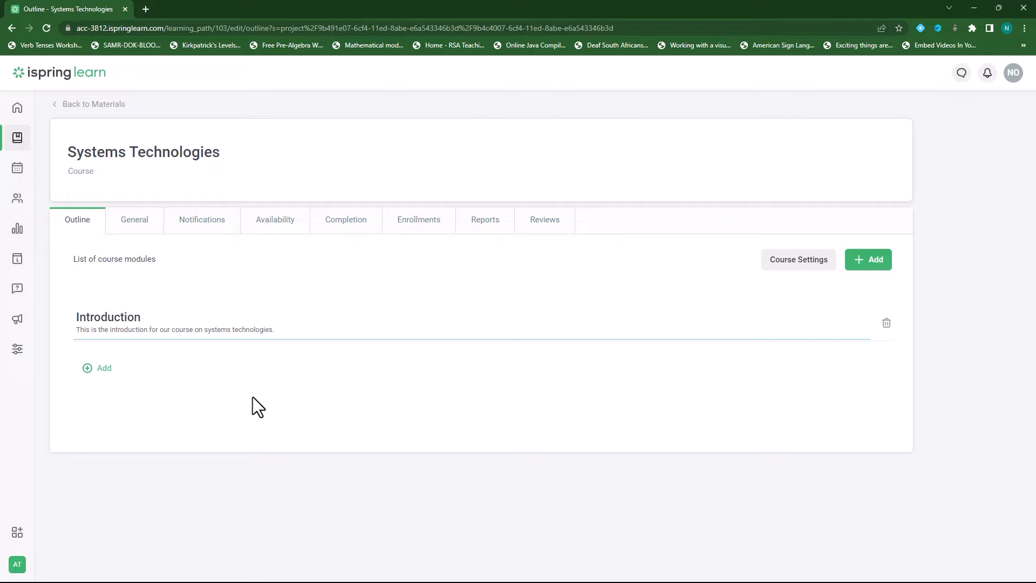
# Step: Add "types of computers.mp4" from the Video Content folder of Computers for all to the Introduction section as a linked copy
pyautogui.click(90, 369)
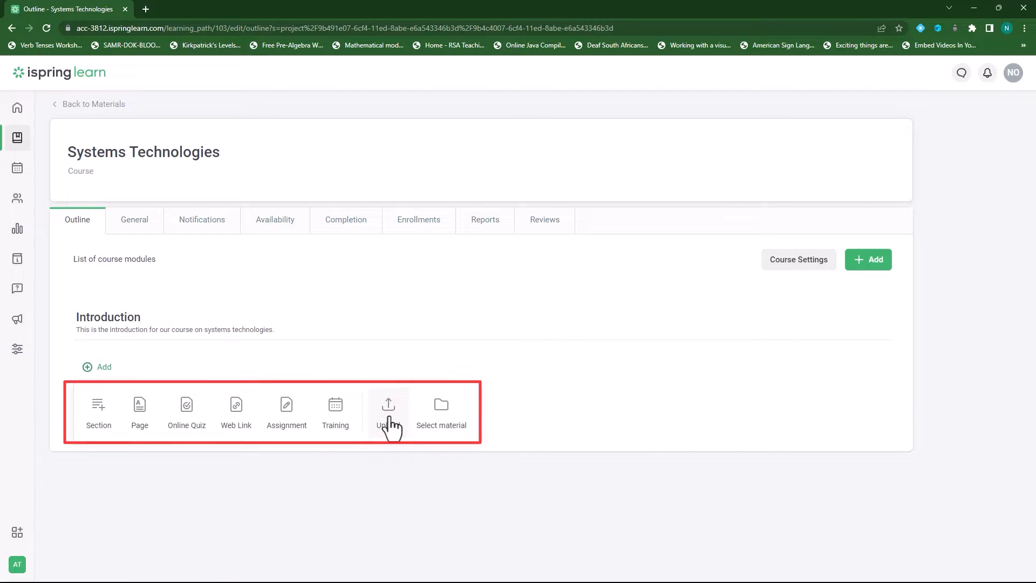
pyautogui.click(442, 418)
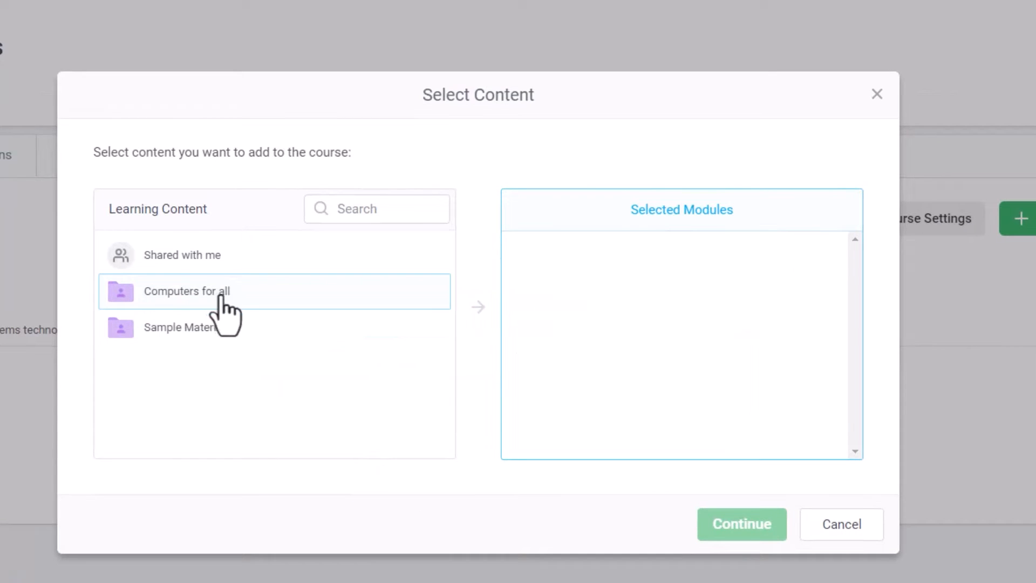
pyautogui.click(196, 293)
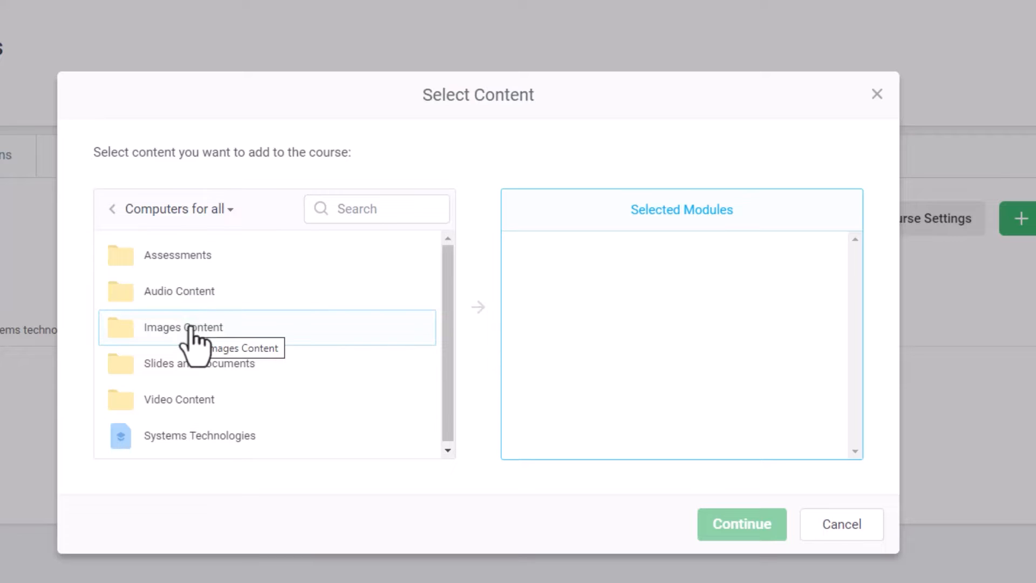
pyautogui.click(160, 402)
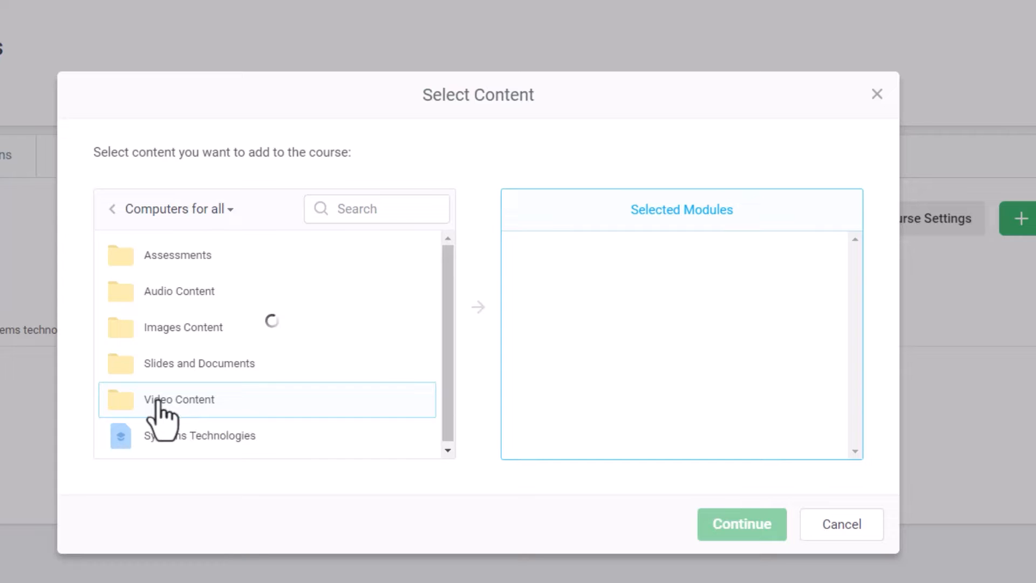
pyautogui.doubleClick(182, 263)
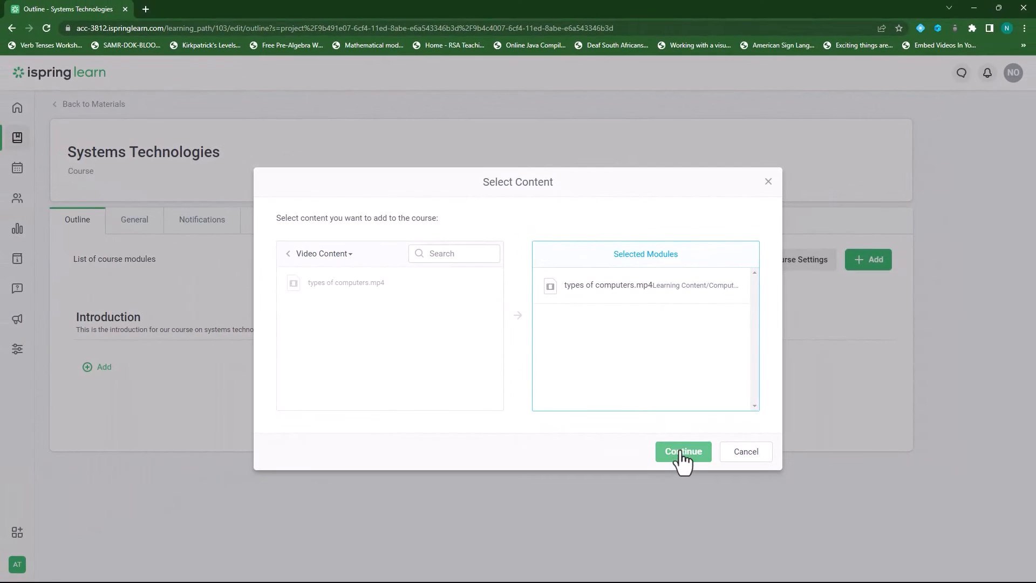
pyautogui.click(682, 455)
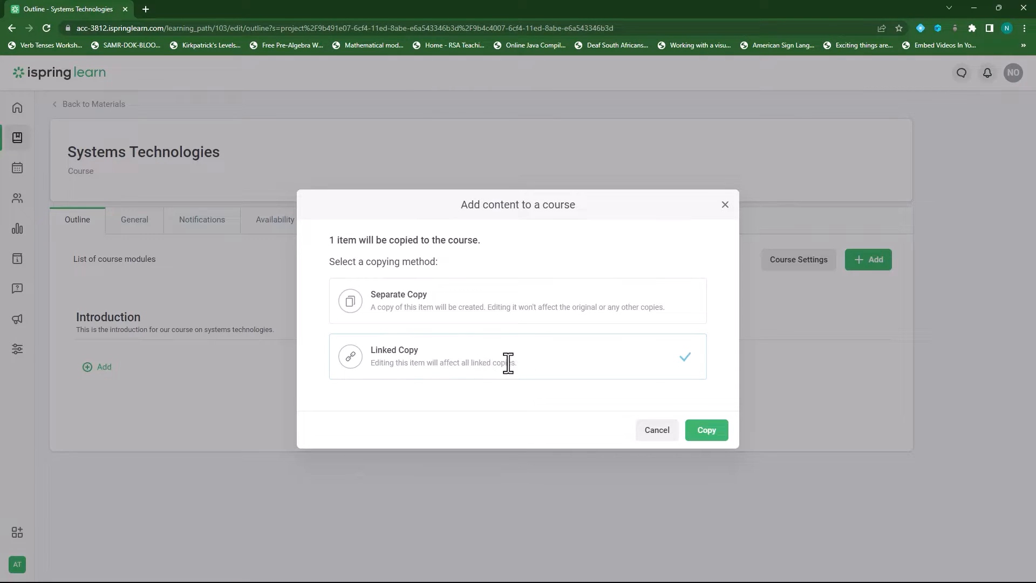
pyautogui.click(707, 430)
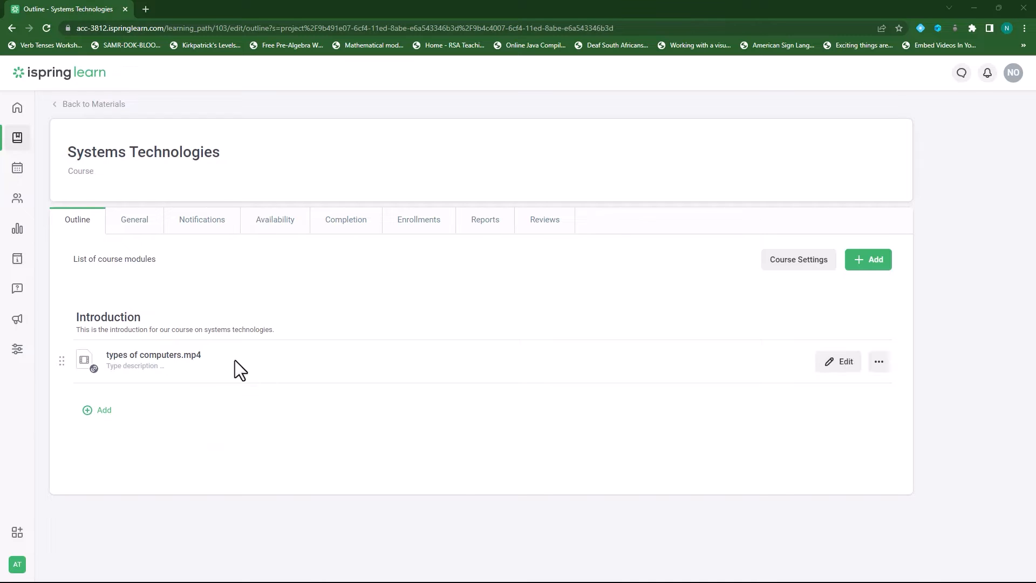
# Step: Start a file upload in the Introduction section and enter "Intro Fact Sheet" as the module title
pyautogui.click(90, 410)
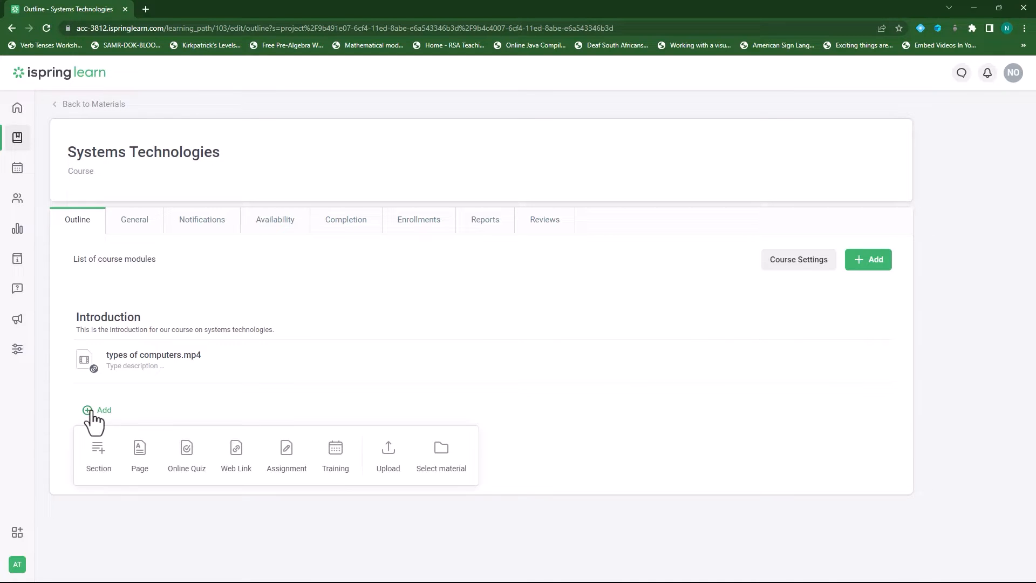
pyautogui.click(389, 457)
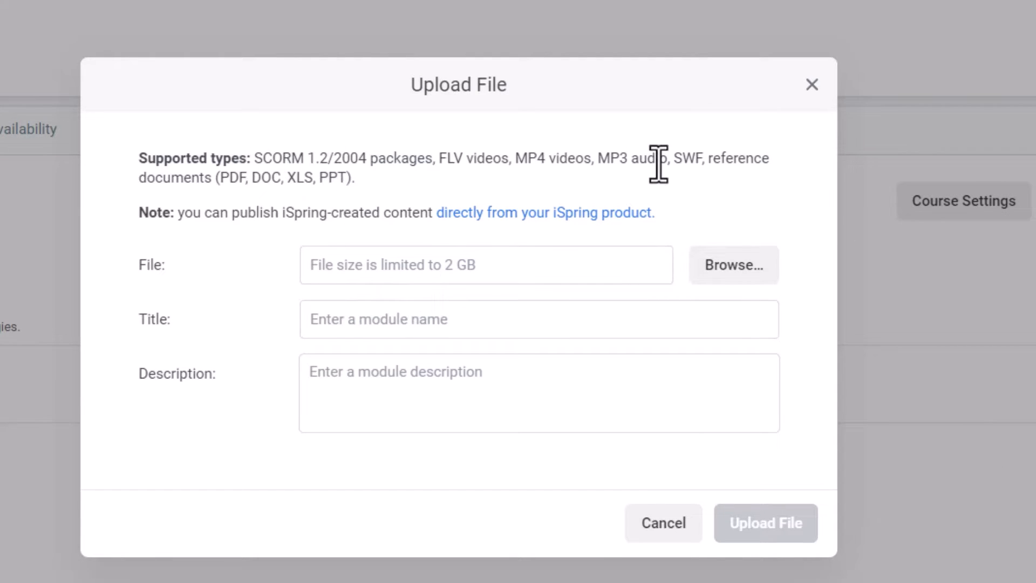
pyautogui.click(484, 323)
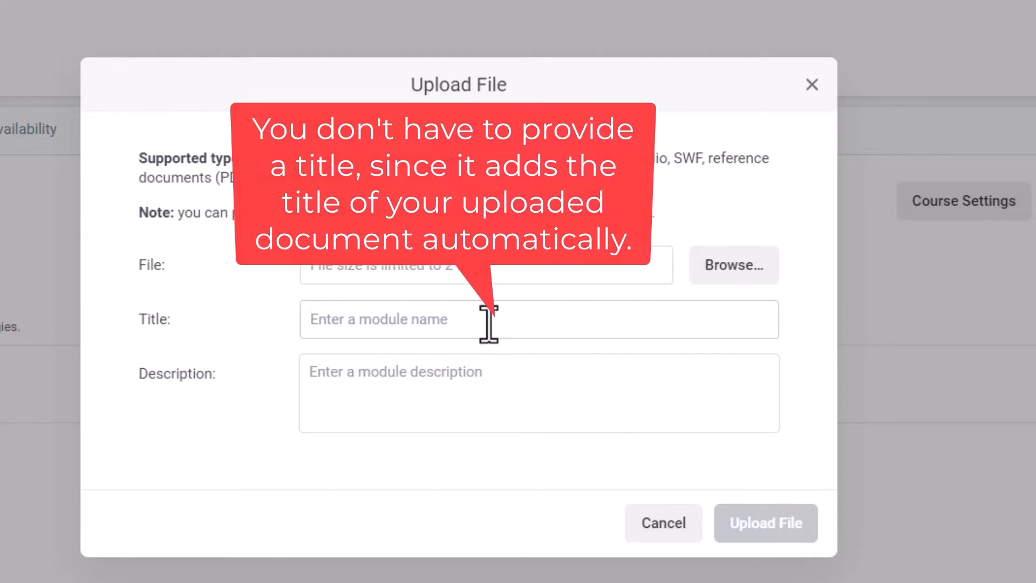
pyautogui.write('Intro')
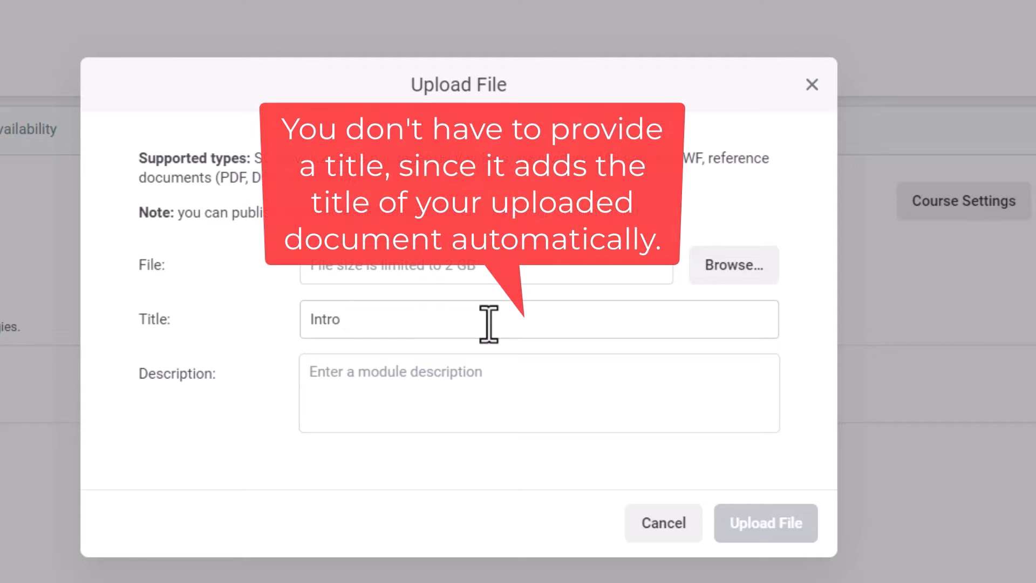
pyautogui.write(' Fact Sheet')
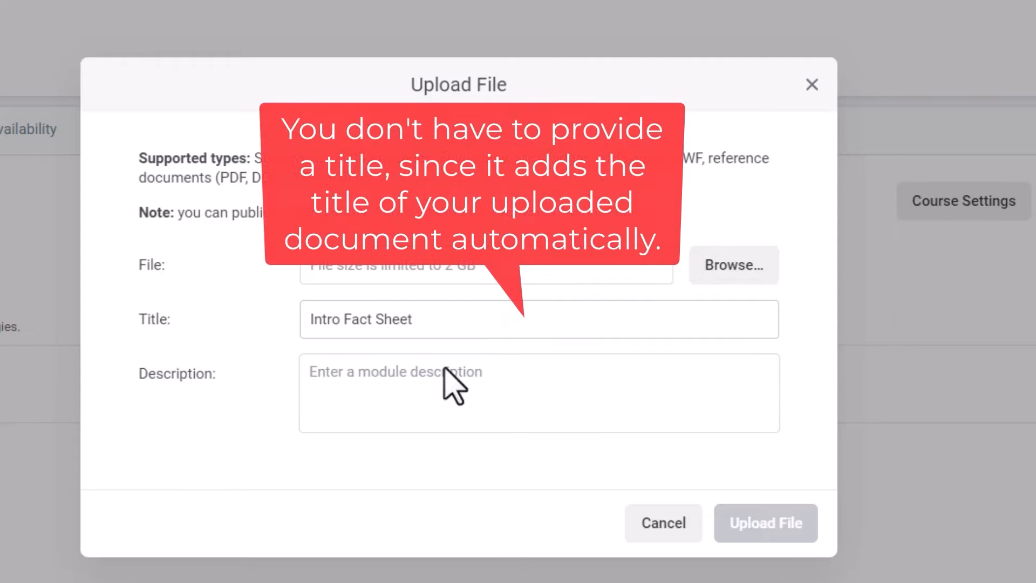
pyautogui.click(367, 386)
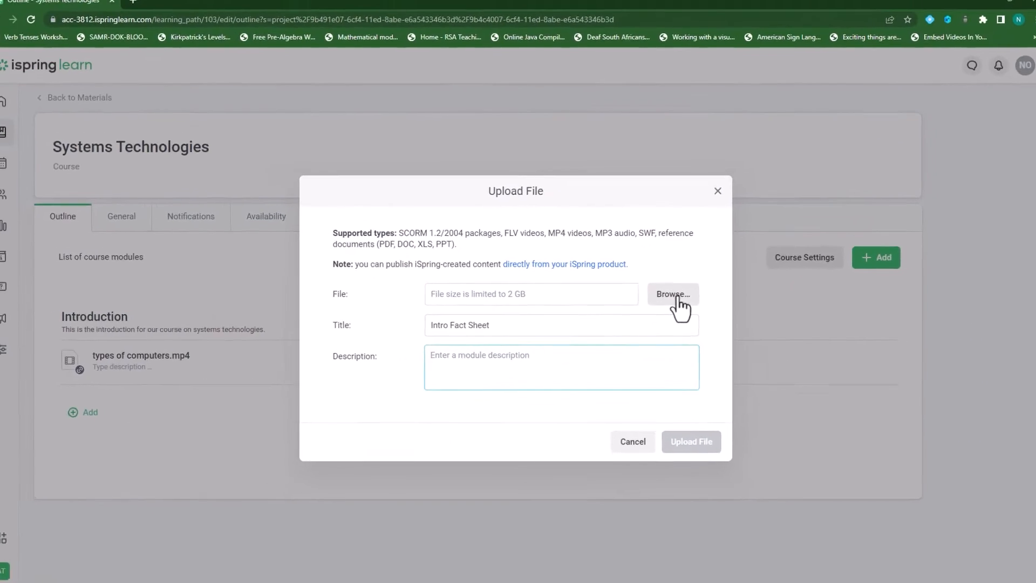
# Step: Choose Intro.pdf from the Fact Sheets folder as the file to upload
pyautogui.click(678, 298)
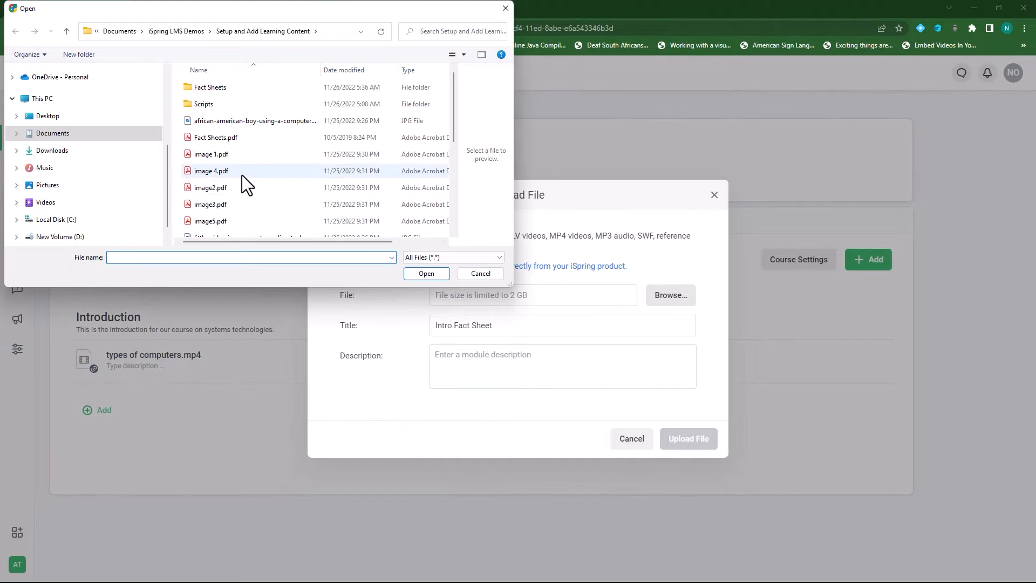
pyautogui.doubleClick(216, 90)
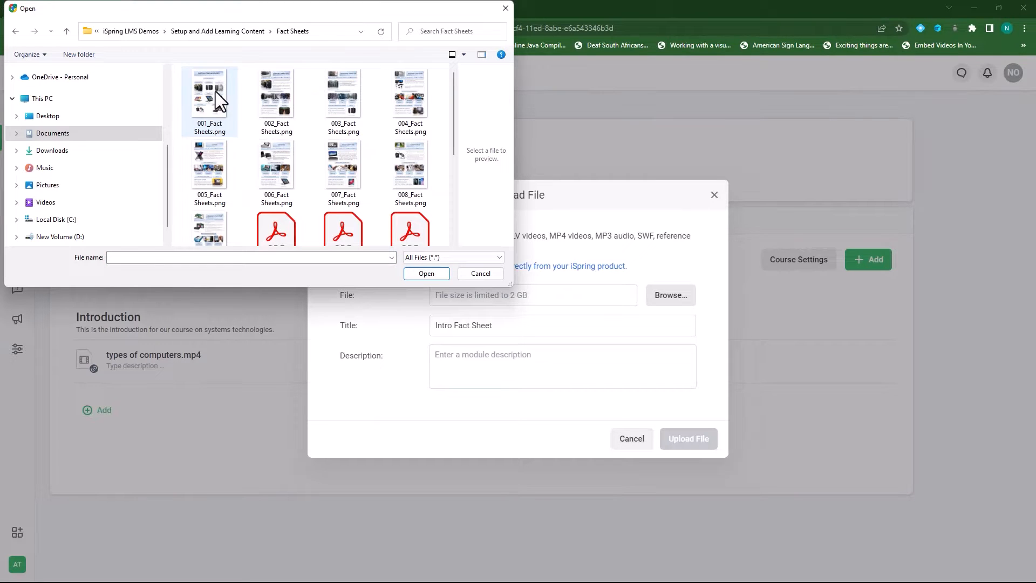
pyautogui.click(276, 230)
pyautogui.scroll(-2, 380, 208)
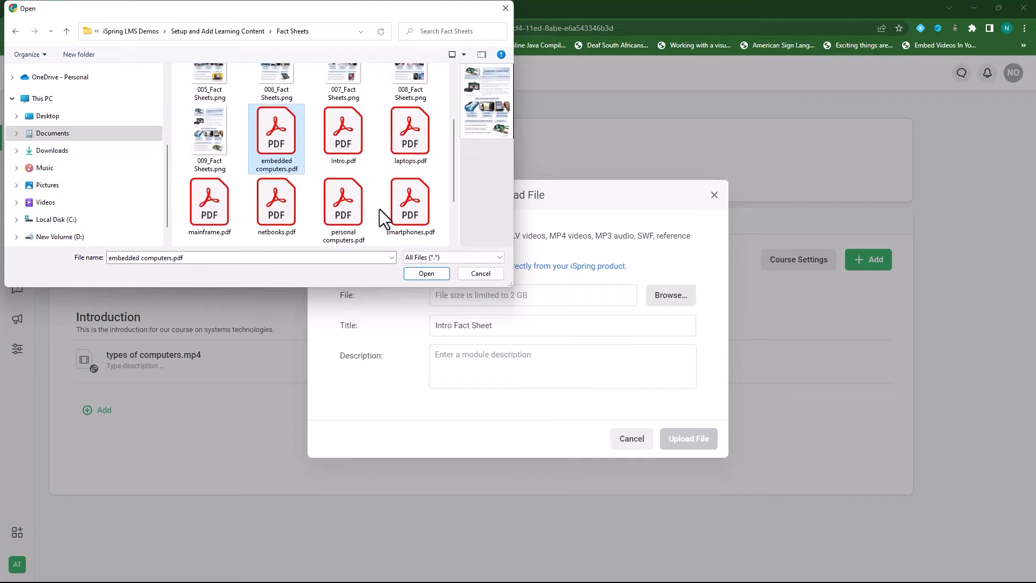
pyautogui.click(343, 132)
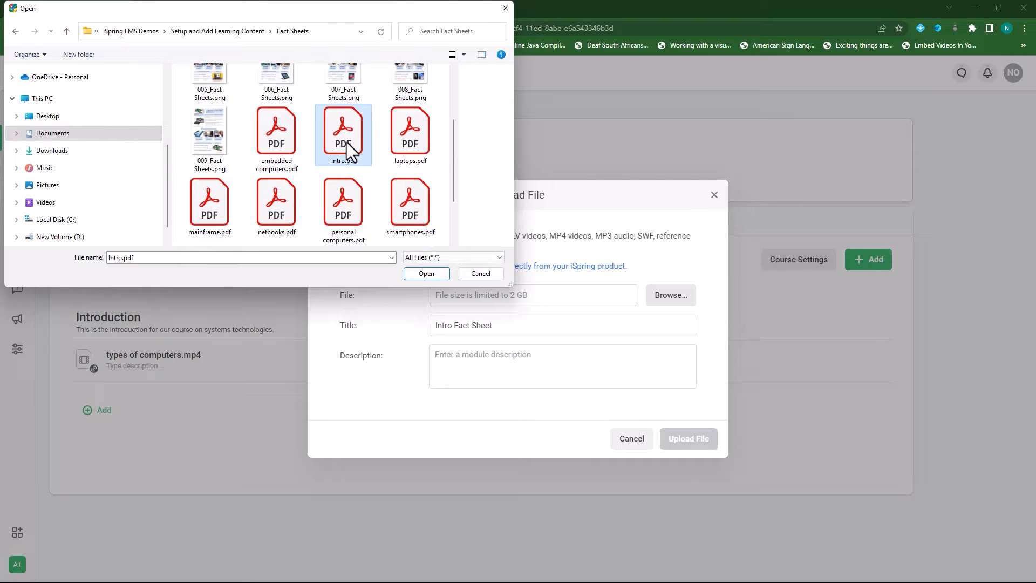
pyautogui.click(427, 273)
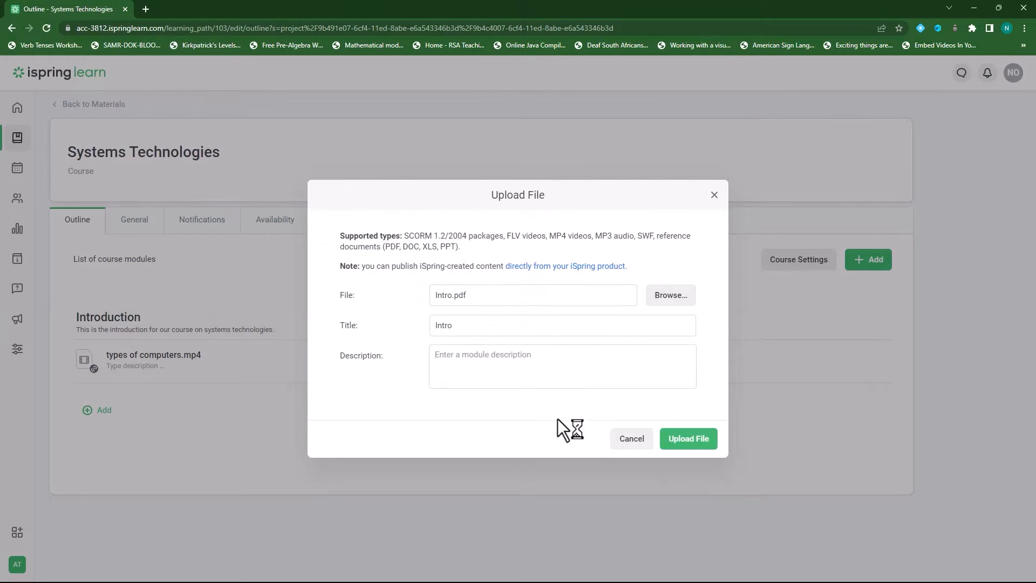
# Step: Upload Intro.pdf to the Introduction section and move the Intro module above types of computers.mp4
pyautogui.click(689, 440)
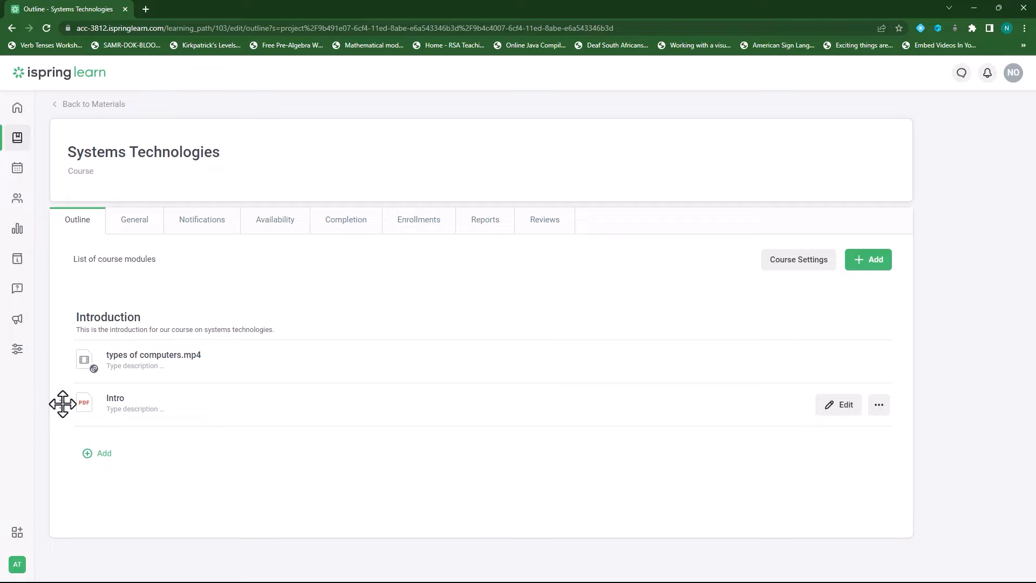
pyautogui.moveTo(63, 405); pyautogui.dragTo(61, 374)
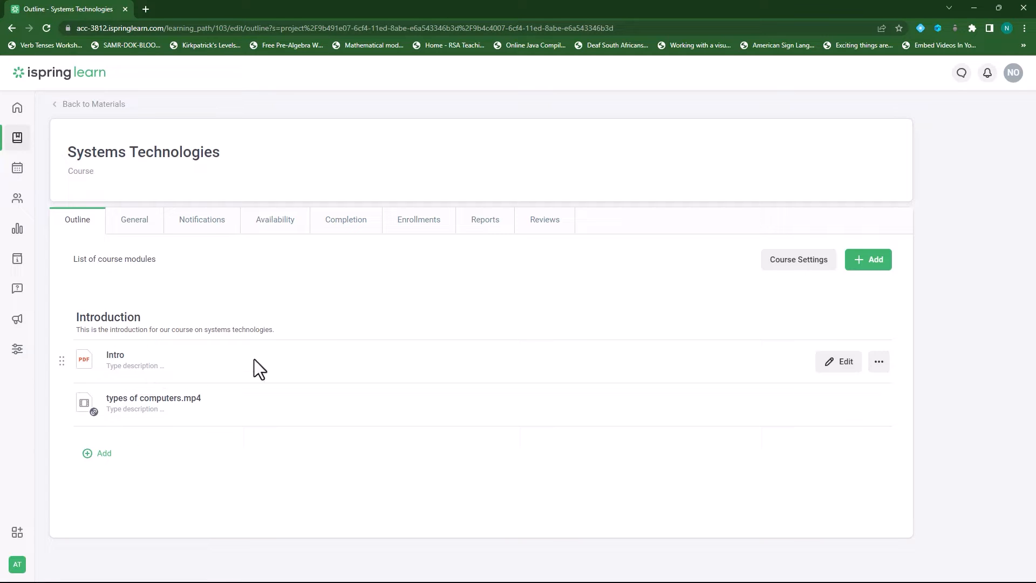
# Step: Add a section titled "Supercomputers" below the Introduction modules, leaving its description blank
pyautogui.click(870, 262)
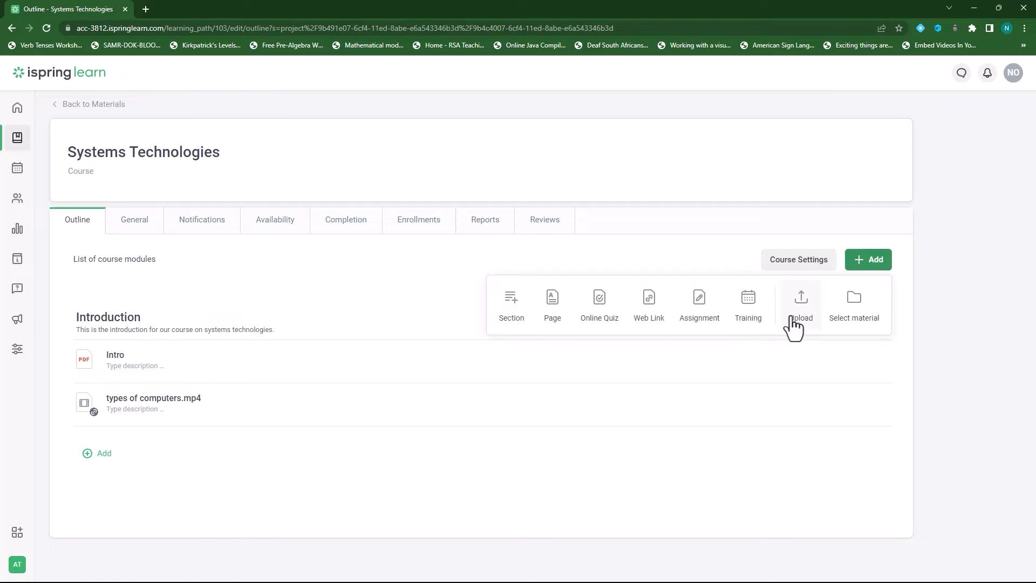
pyautogui.click(873, 263)
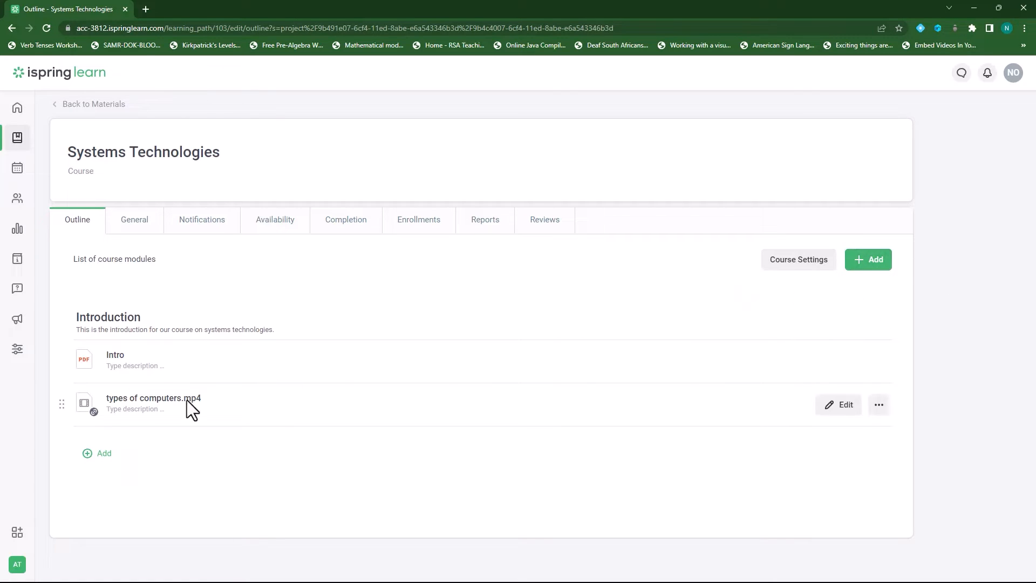
pyautogui.click(88, 454)
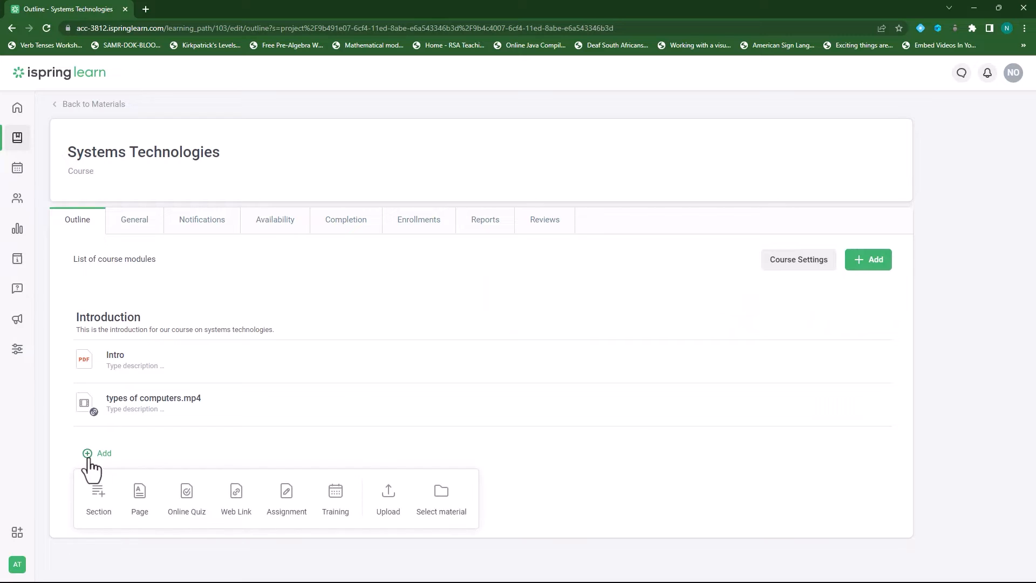
pyautogui.click(98, 494)
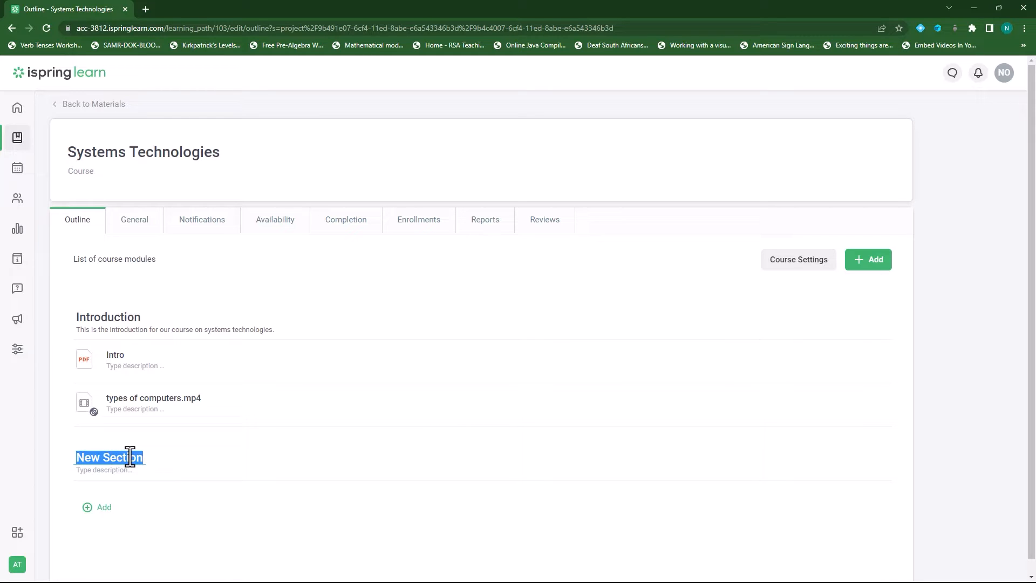
pyautogui.write('Supercomputers')
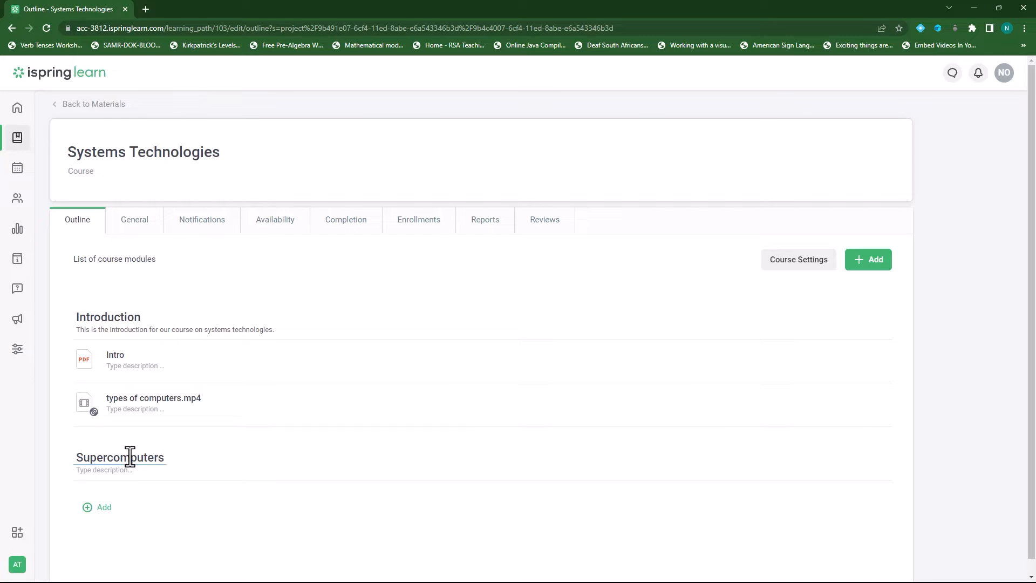
pyautogui.press('Return')
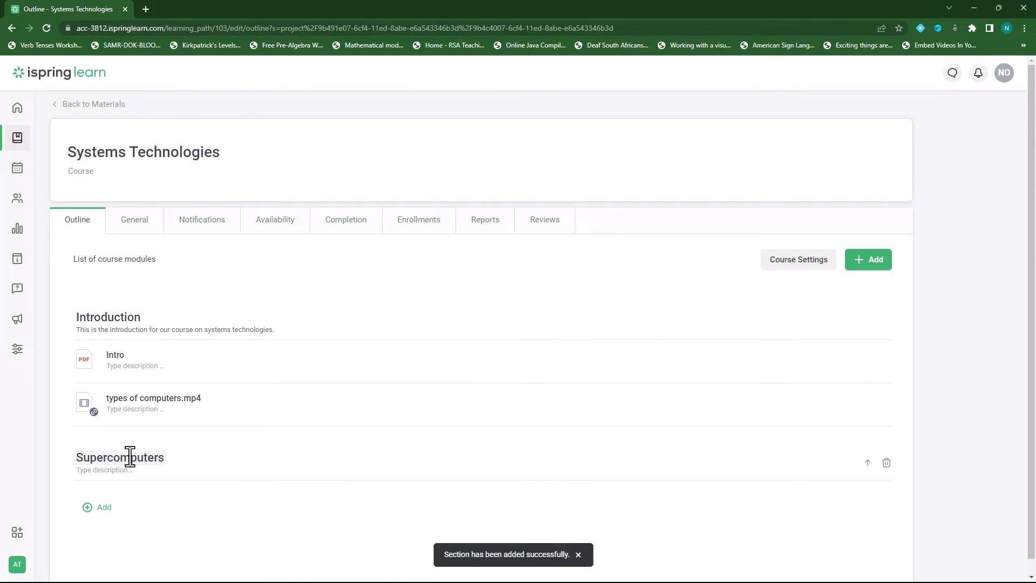
pyautogui.click(125, 473)
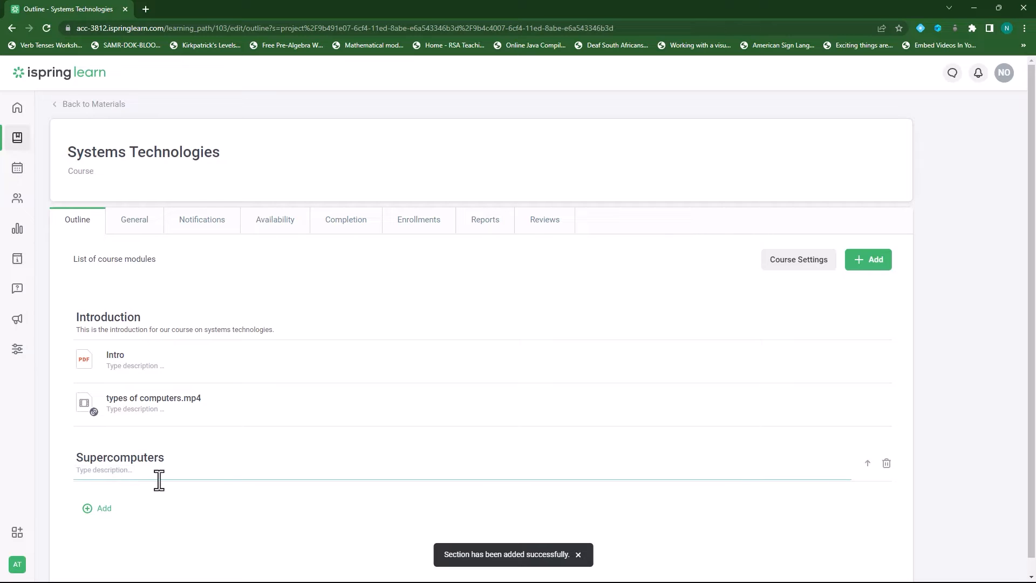
pyautogui.click(160, 506)
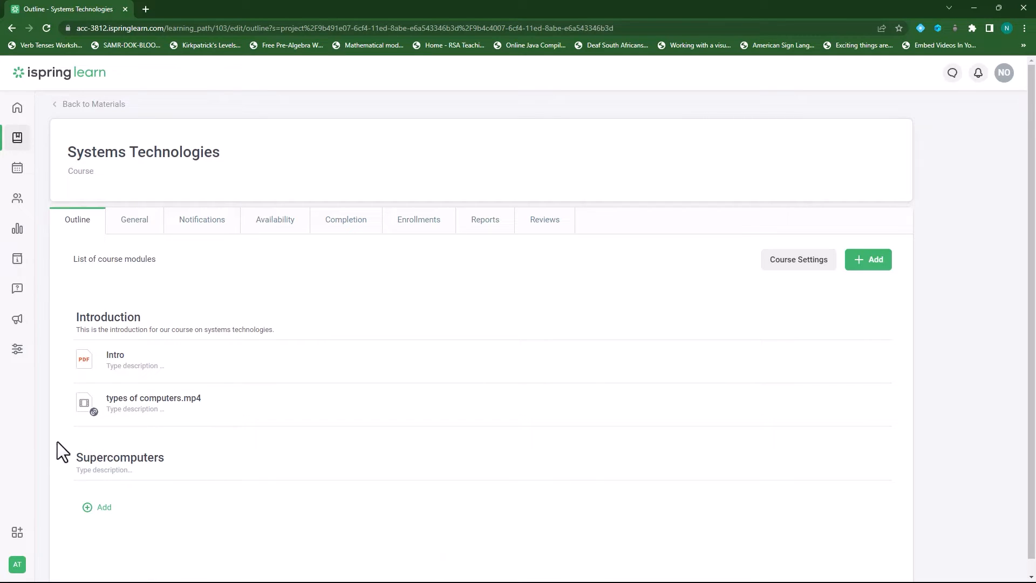
# Step: Add "types of computers.pptx" from the Slides and Documents folder to the Supercomputers section as a linked copy
pyautogui.click(87, 508)
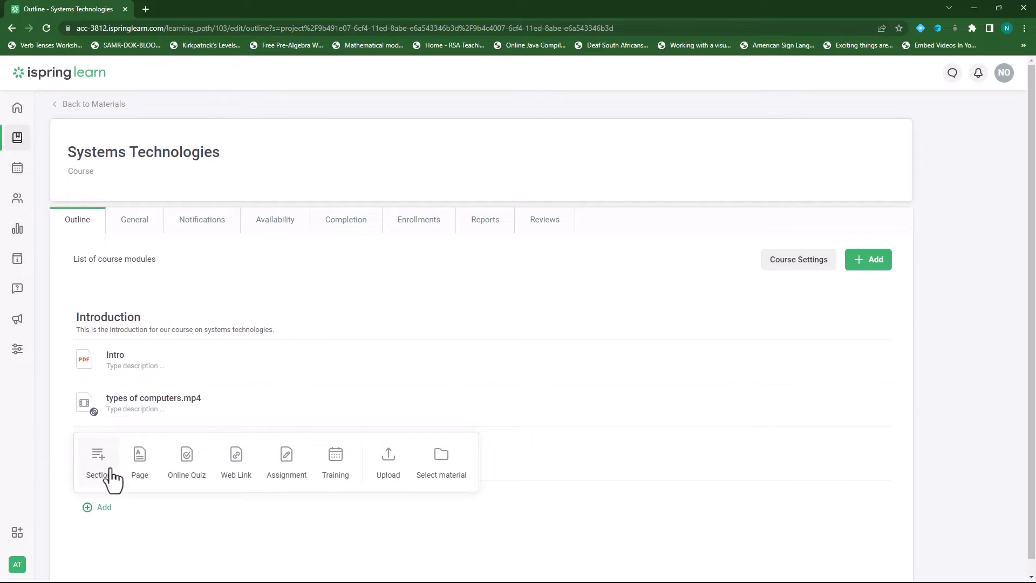
pyautogui.click(443, 470)
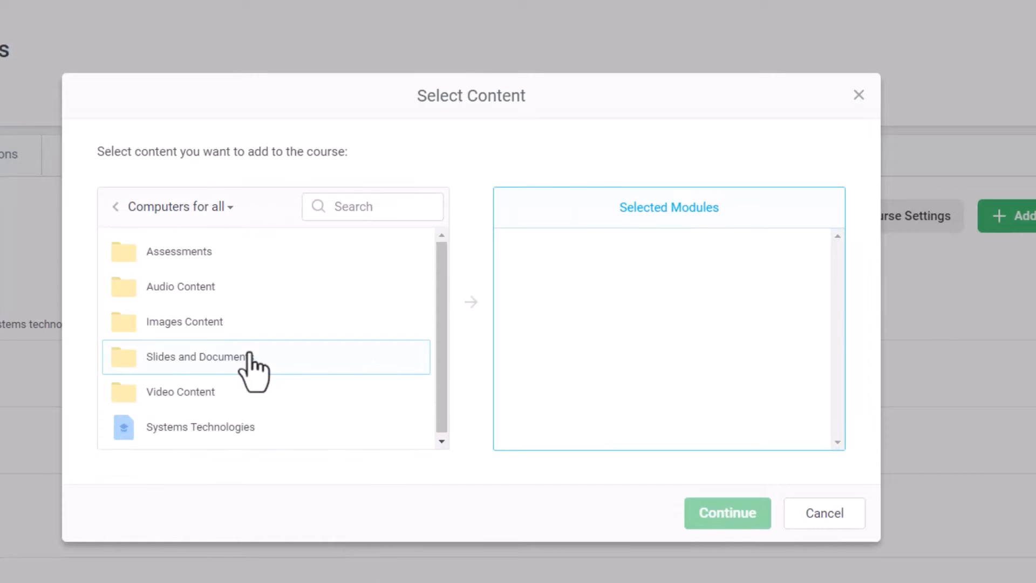
pyautogui.doubleClick(205, 361)
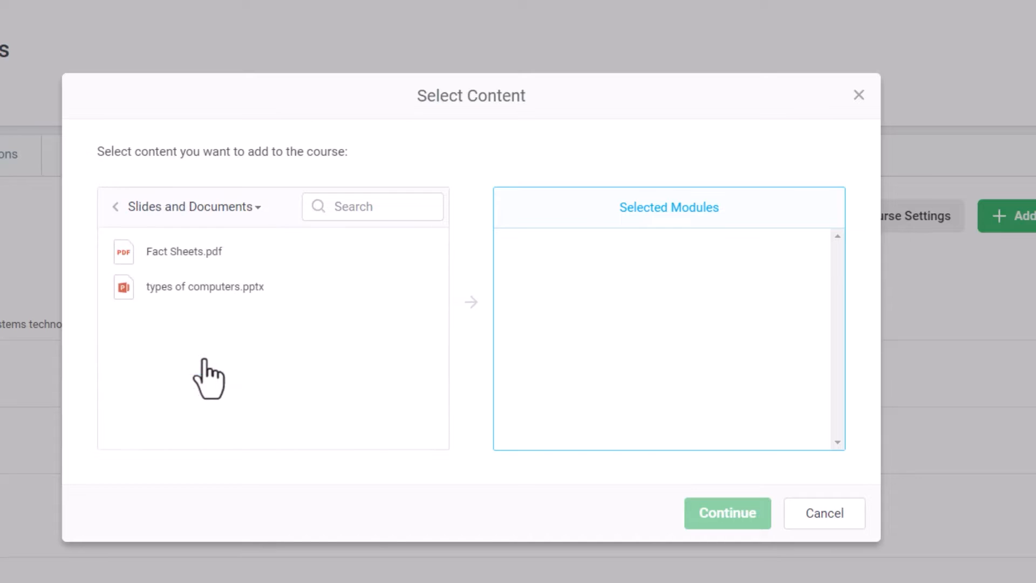
pyautogui.doubleClick(176, 293)
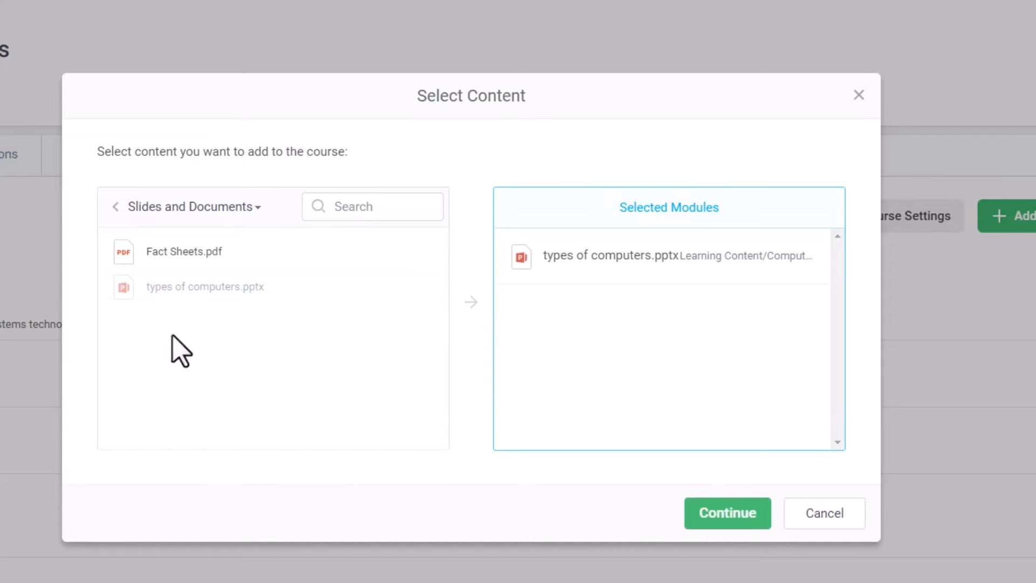
pyautogui.click(736, 518)
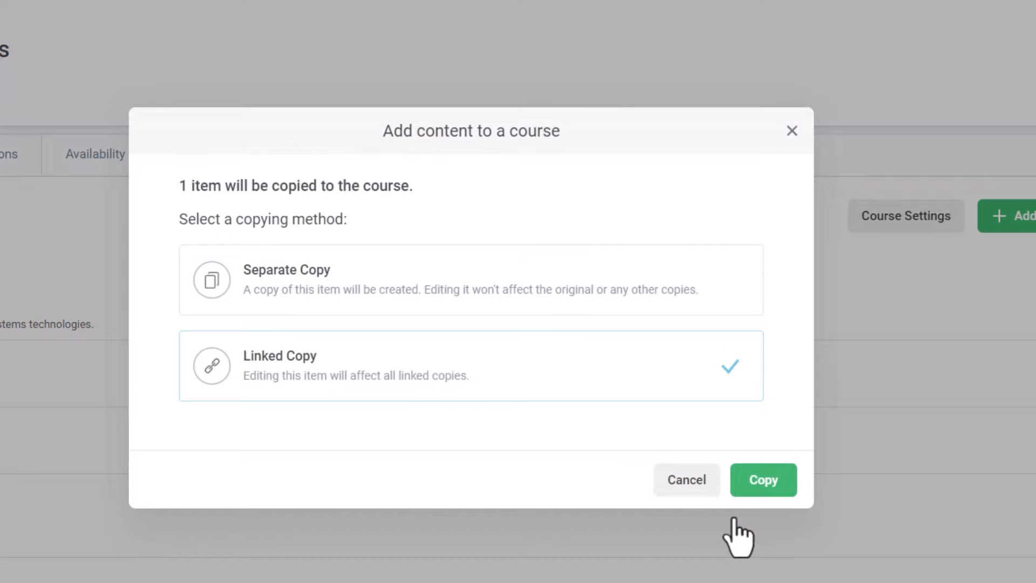
pyautogui.click(762, 486)
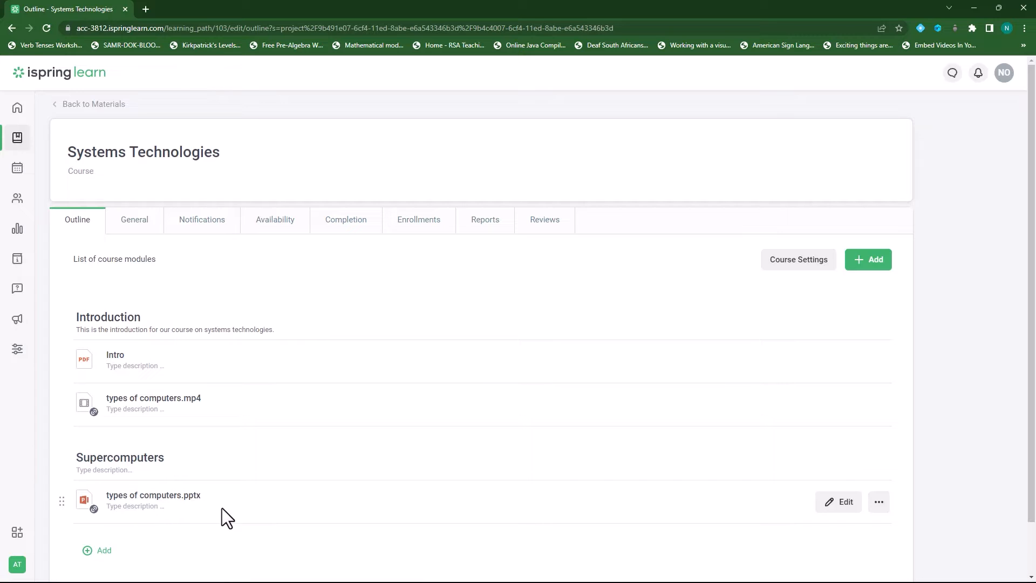
# Step: Upload supercomputers.pdf from the Fact Sheets folder to the Supercomputers section and place it above types of computers.pptx
pyautogui.scroll(-1, 365, 501)
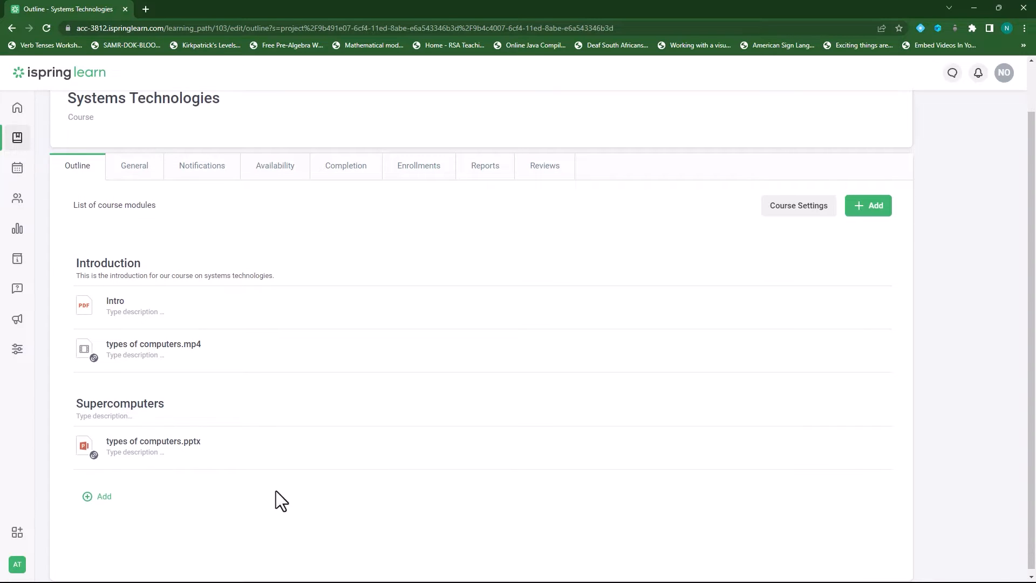
pyautogui.click(88, 497)
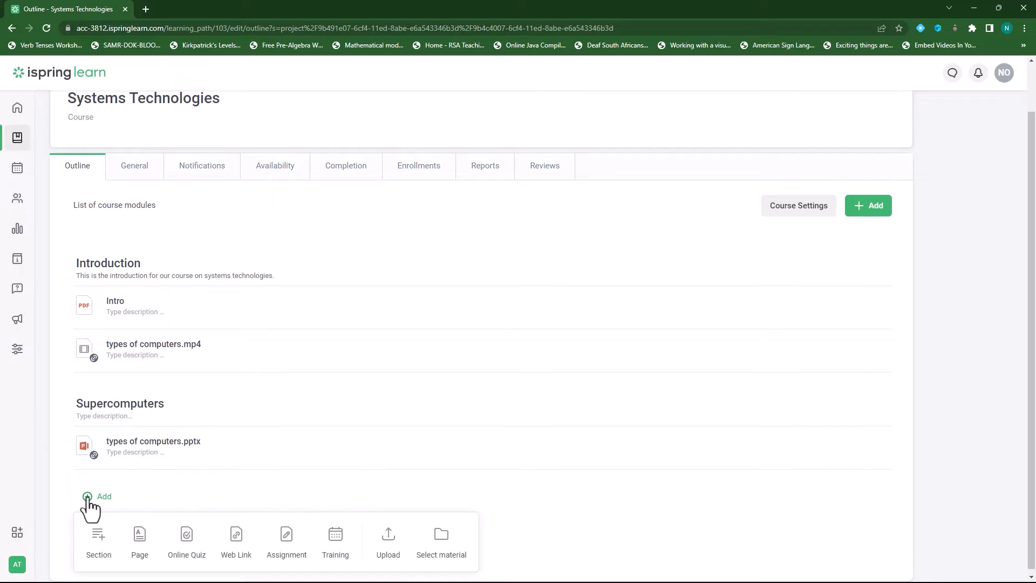
pyautogui.click(392, 555)
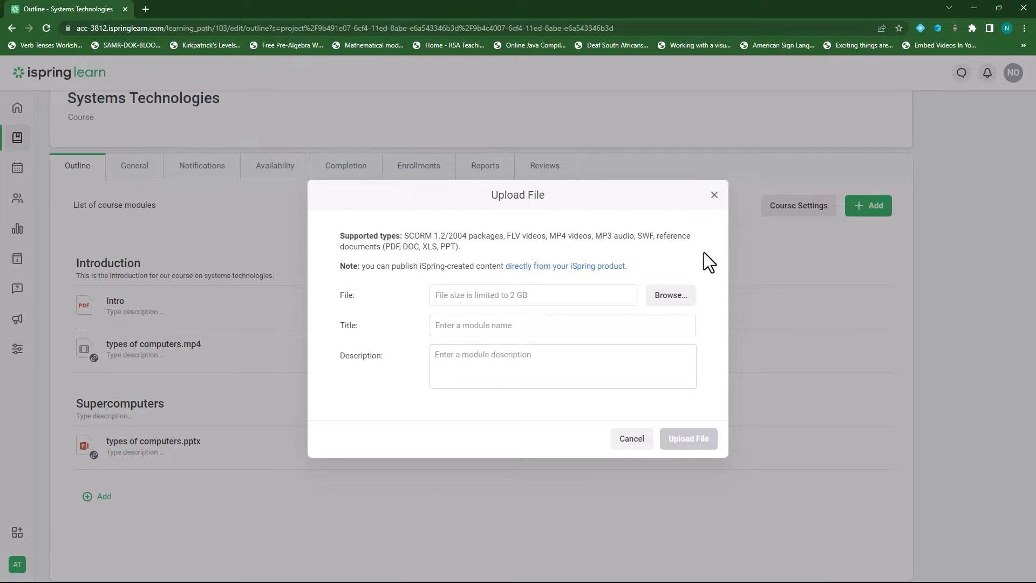
pyautogui.click(679, 297)
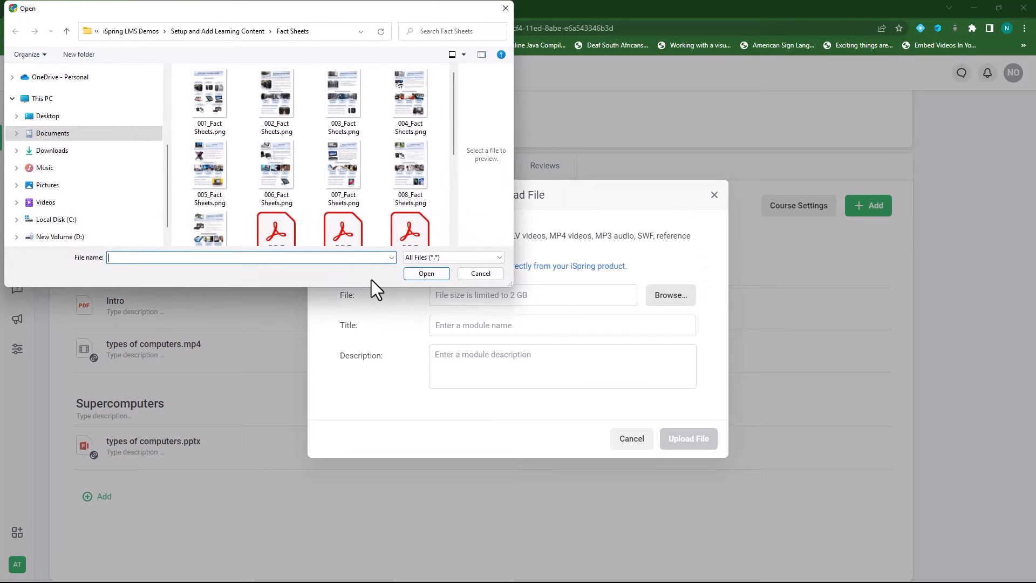
pyautogui.scroll(-1, 372, 212)
pyautogui.scroll(-1, 378, 211)
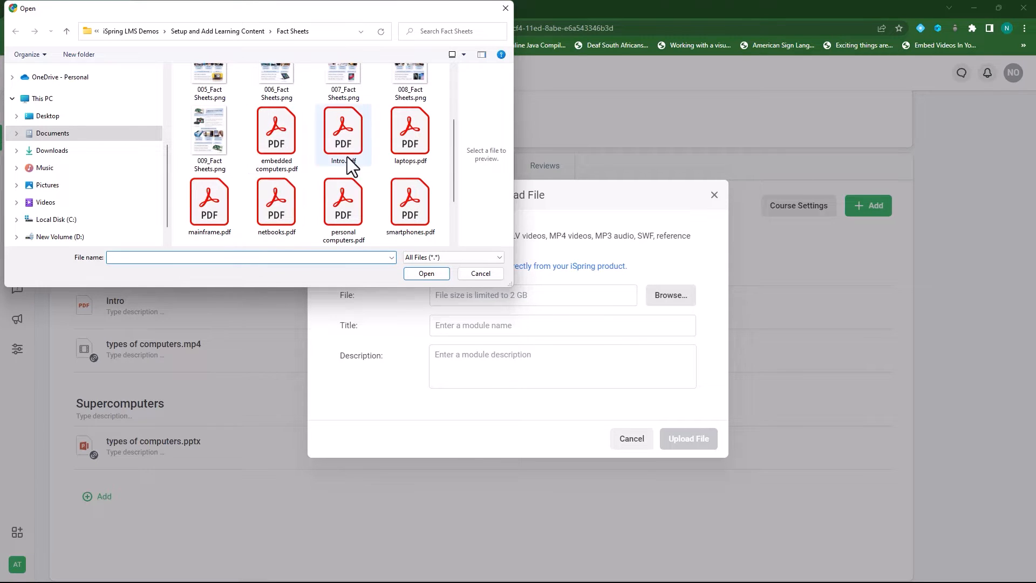
pyautogui.scroll(-1, 384, 209)
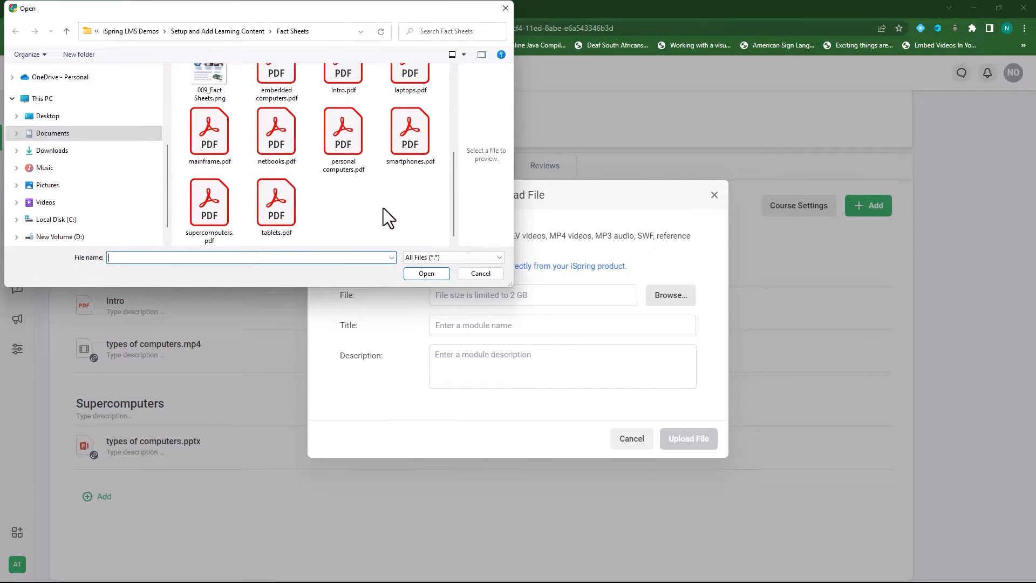
pyautogui.click(211, 215)
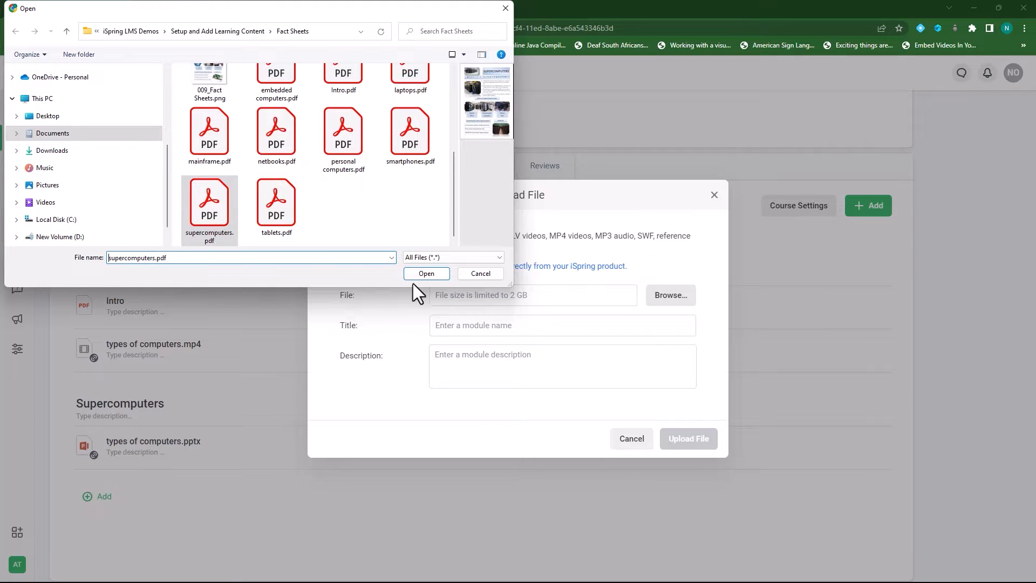
pyautogui.click(426, 274)
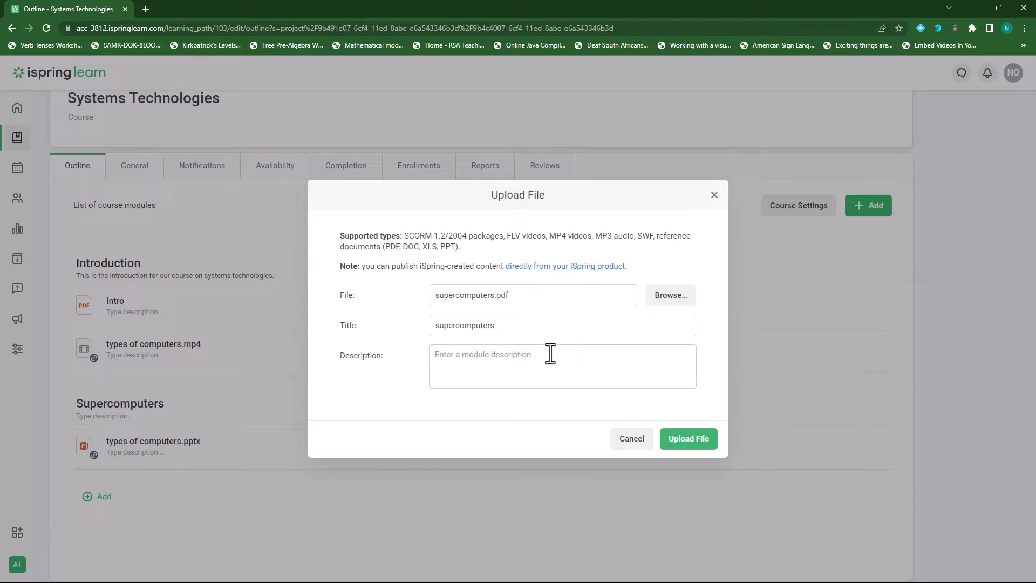
pyautogui.click(701, 445)
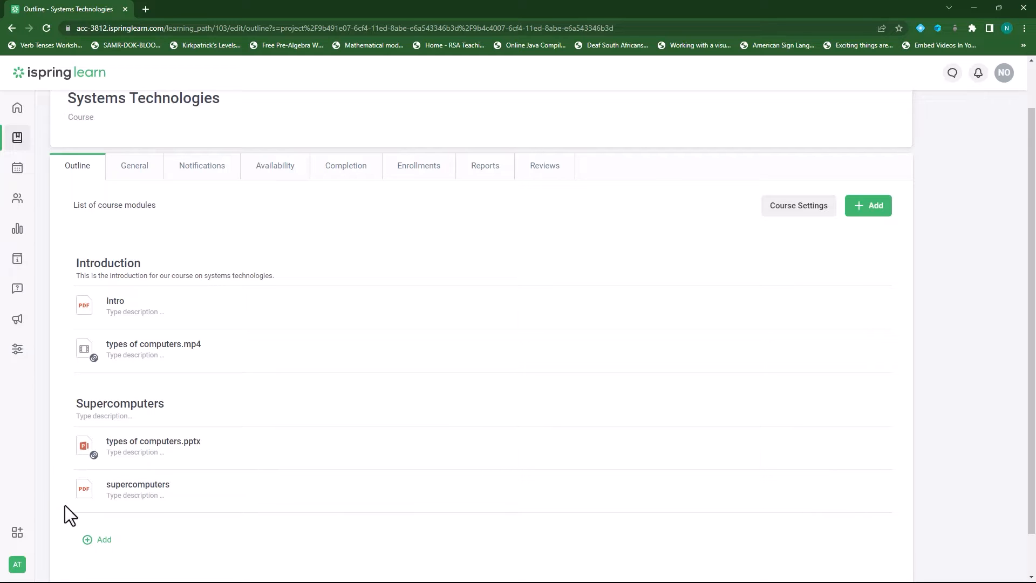
pyautogui.moveTo(68, 449); pyautogui.dragTo(65, 494)
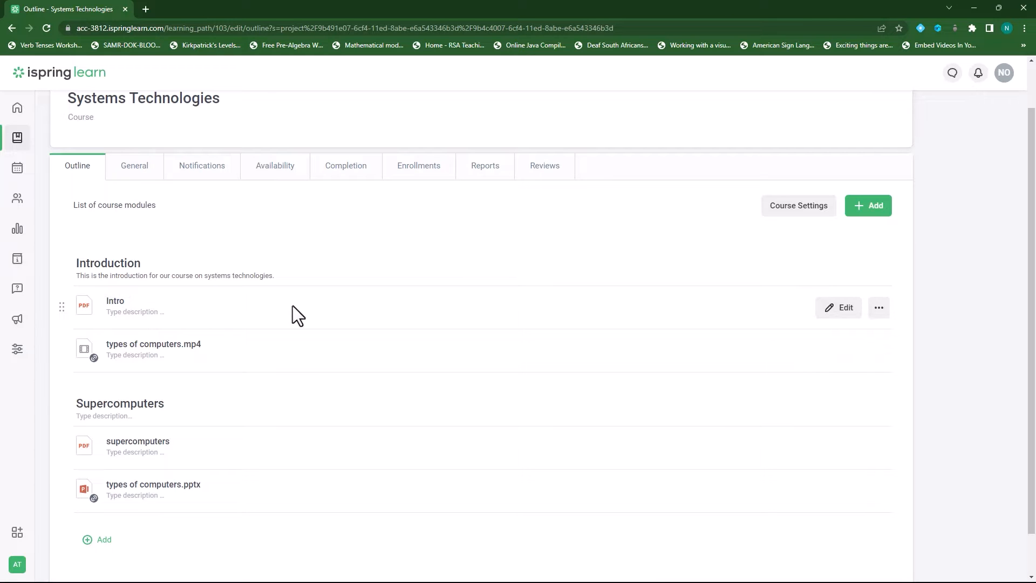
# Step: Review the Intro module's properties and its additional preview and delete options without changing anything
pyautogui.click(845, 309)
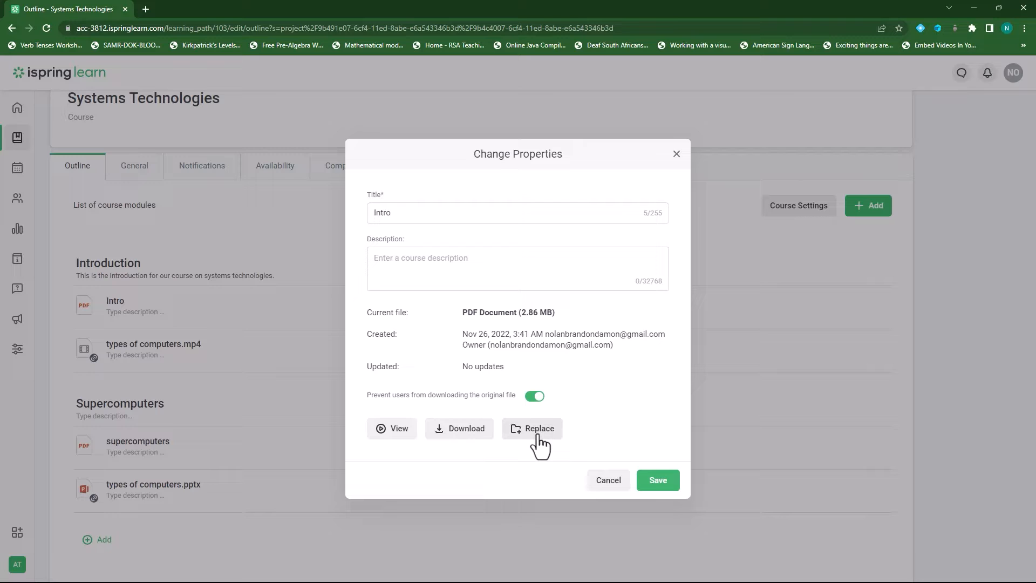
pyautogui.click(676, 155)
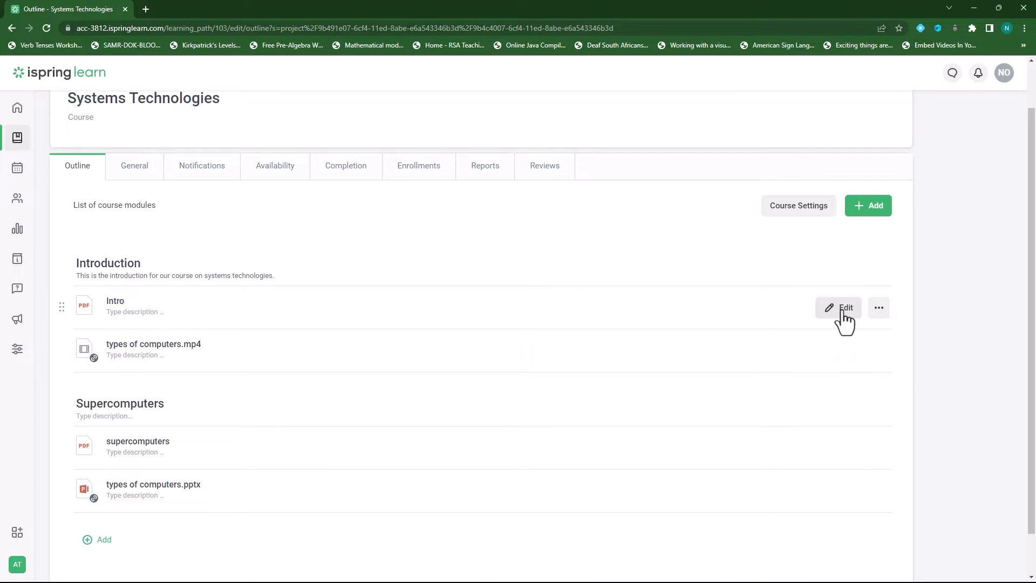
pyautogui.click(879, 311)
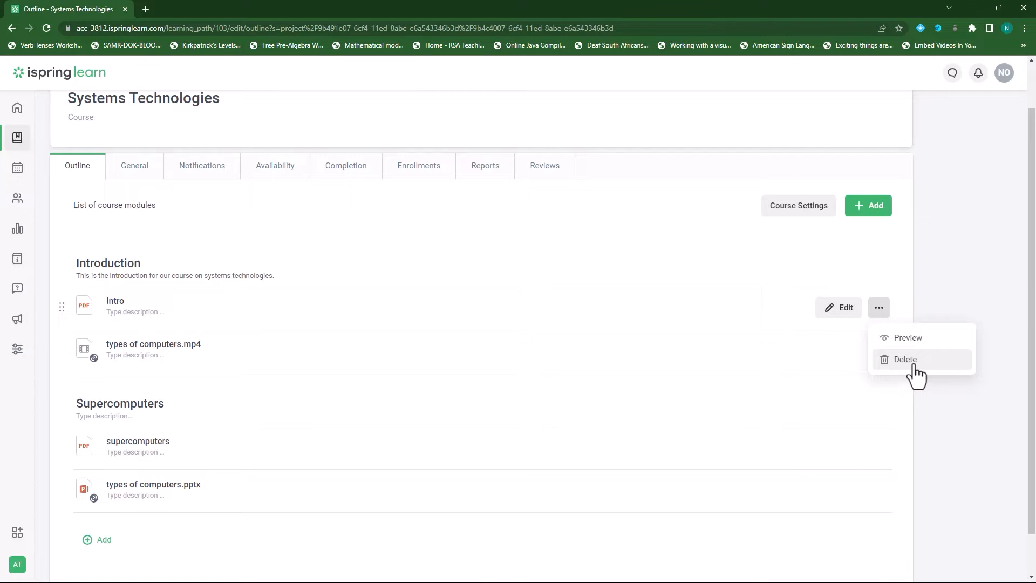
pyautogui.click(613, 261)
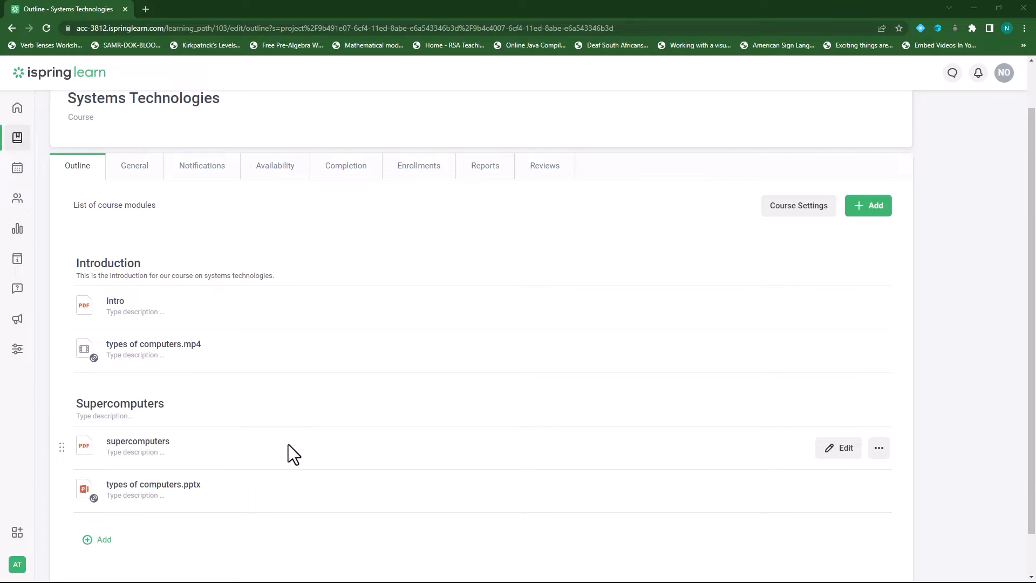
# Step: Start a Supercomputers section assignment titled "Supercomputers Assignment 1" with instructions "Please make sure you hand in the assignment before the due date."
pyautogui.click(87, 540)
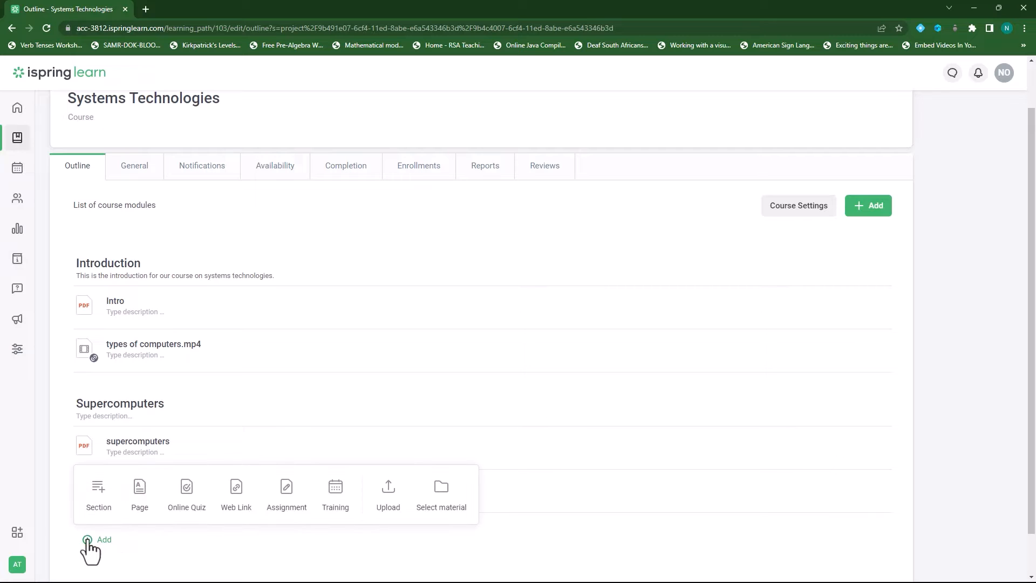
pyautogui.click(287, 494)
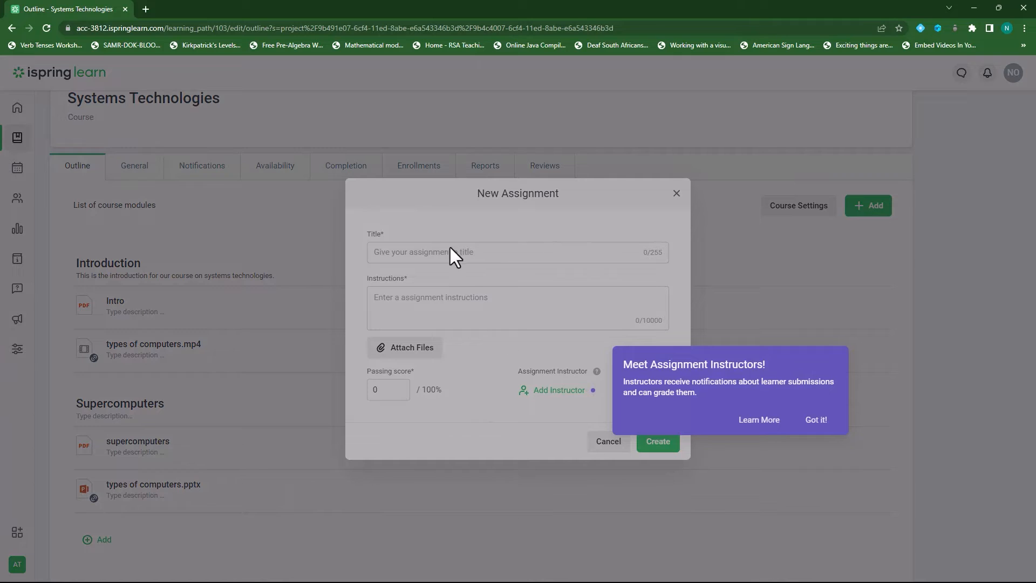
pyautogui.click(816, 420)
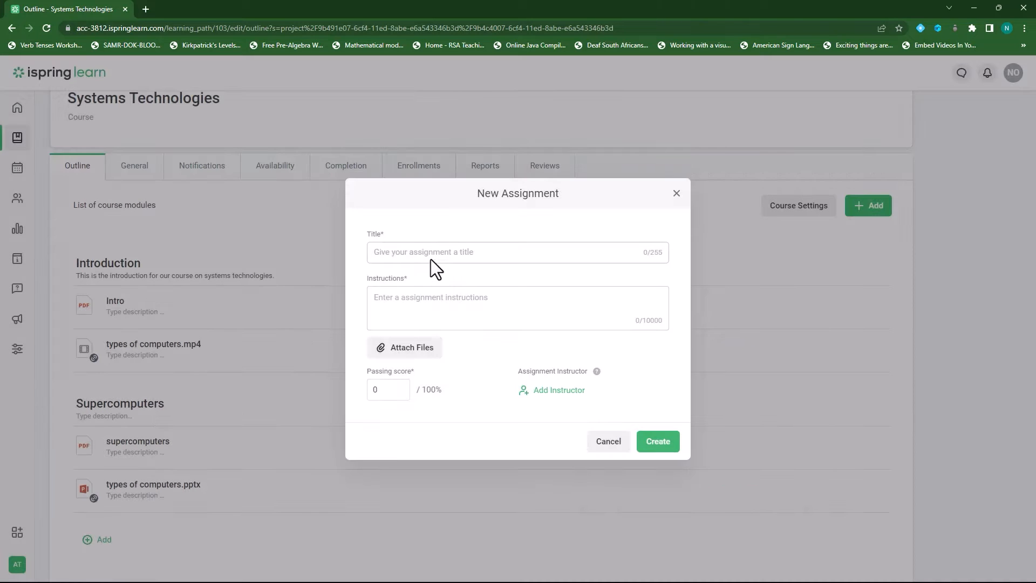
pyautogui.click(432, 252)
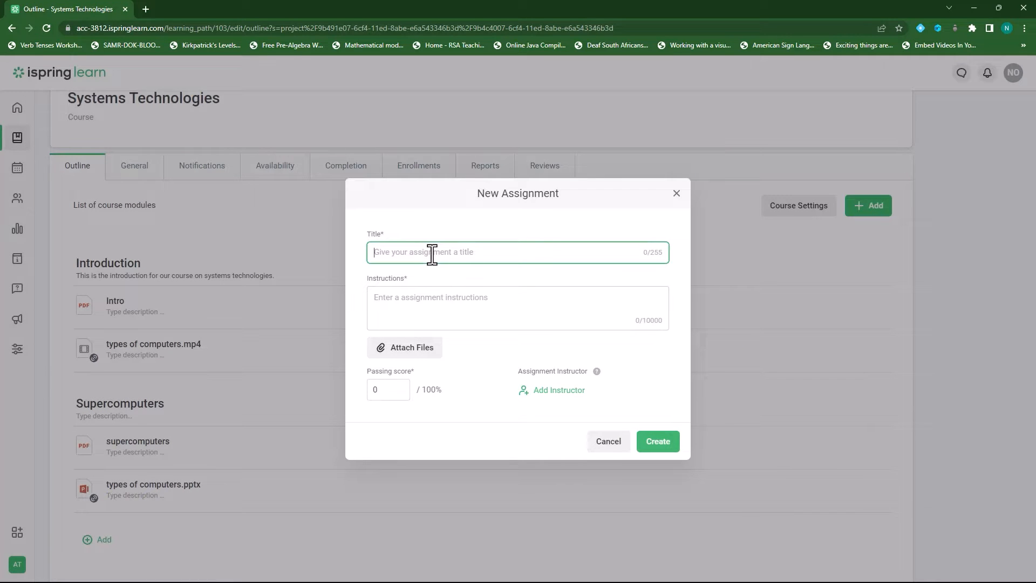
pyautogui.write('Supercomputers Assignment 1')
pyautogui.click(416, 302)
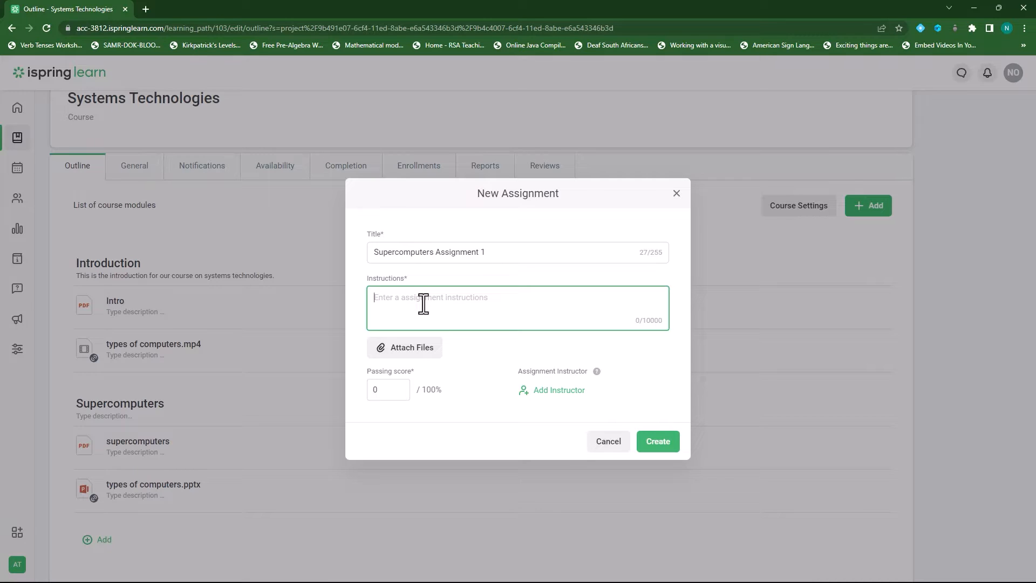
pyautogui.write('Please make sure you hand in the assignment ')
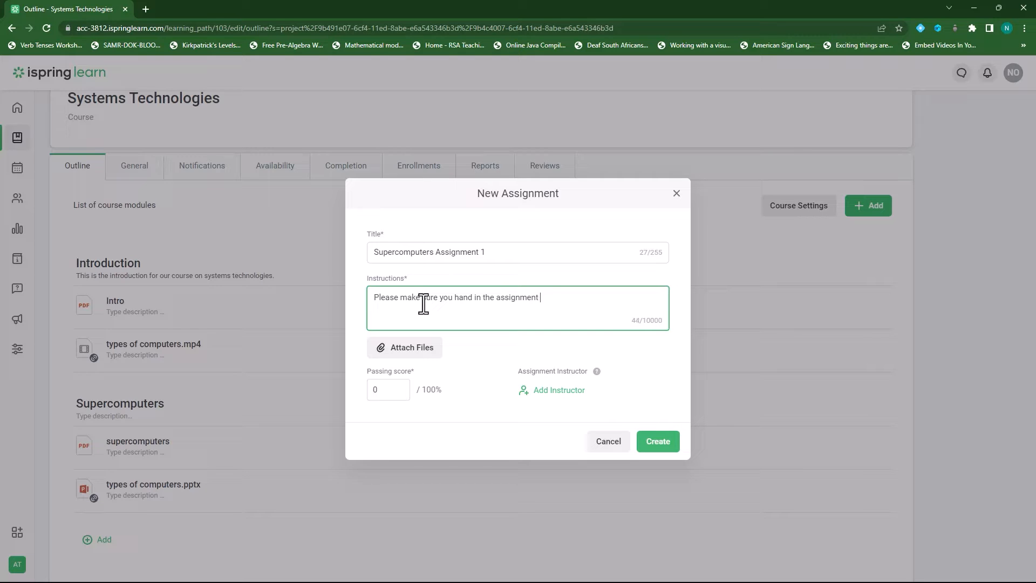
pyautogui.write('before the due date.')
# Step: Attach "super computers quiz questions.docx" from the Setup and Add Learning Content folder to the new assignment
pyautogui.click(408, 359)
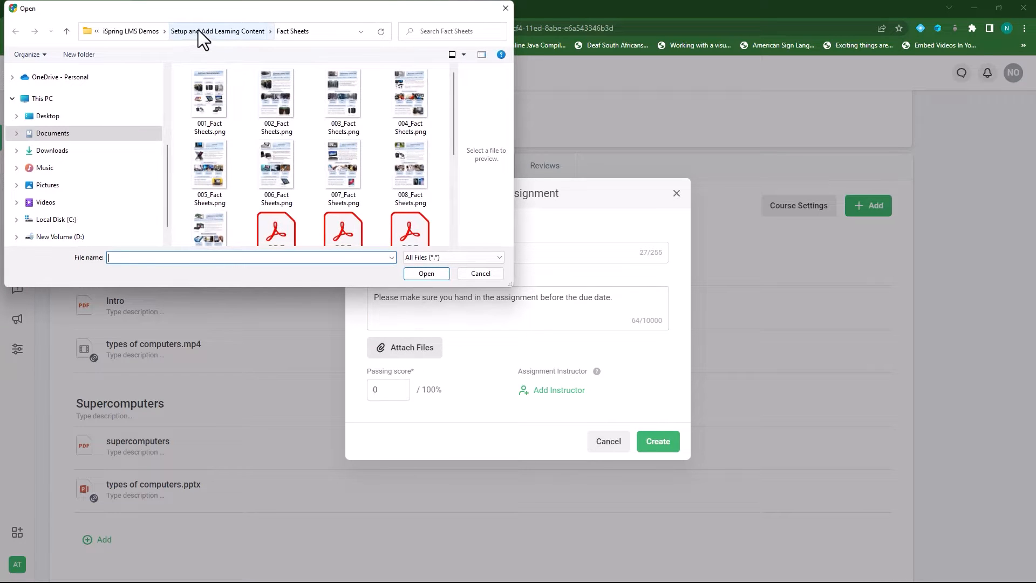
pyautogui.click(198, 31)
pyautogui.scroll(-1, 258, 202)
pyautogui.scroll(-1, 258, 202)
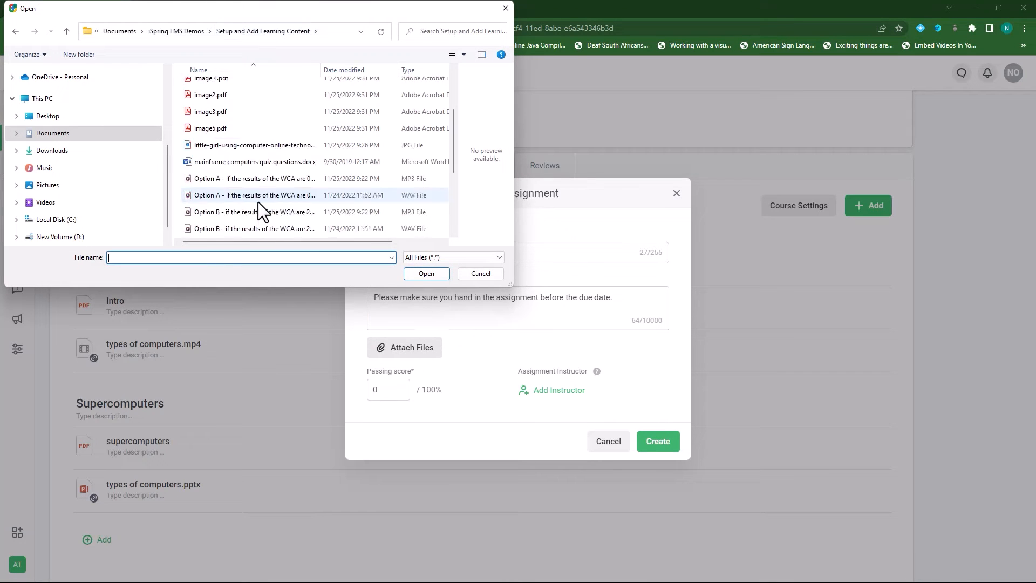
pyautogui.scroll(-1, 259, 199)
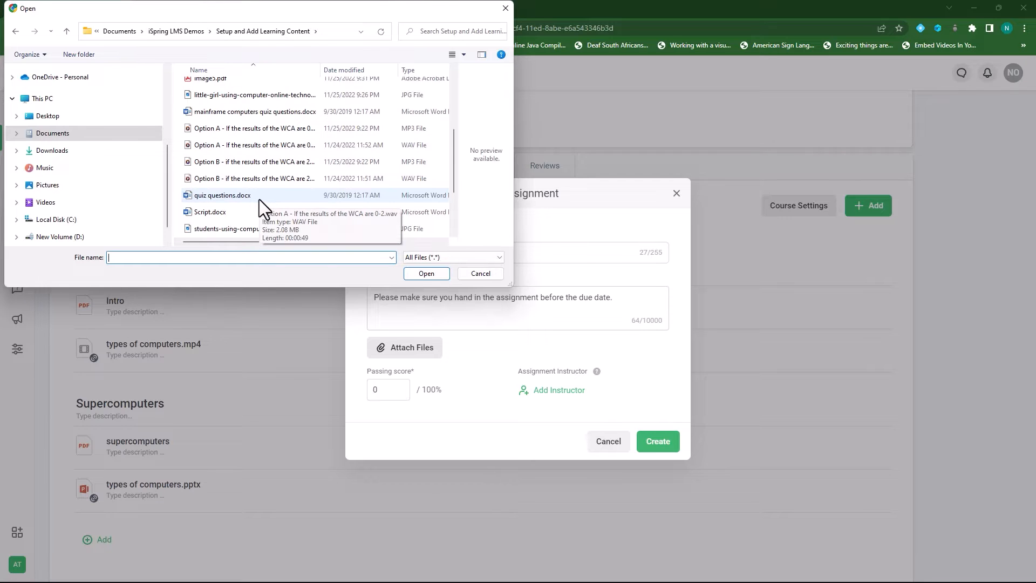
pyautogui.scroll(-1, 259, 199)
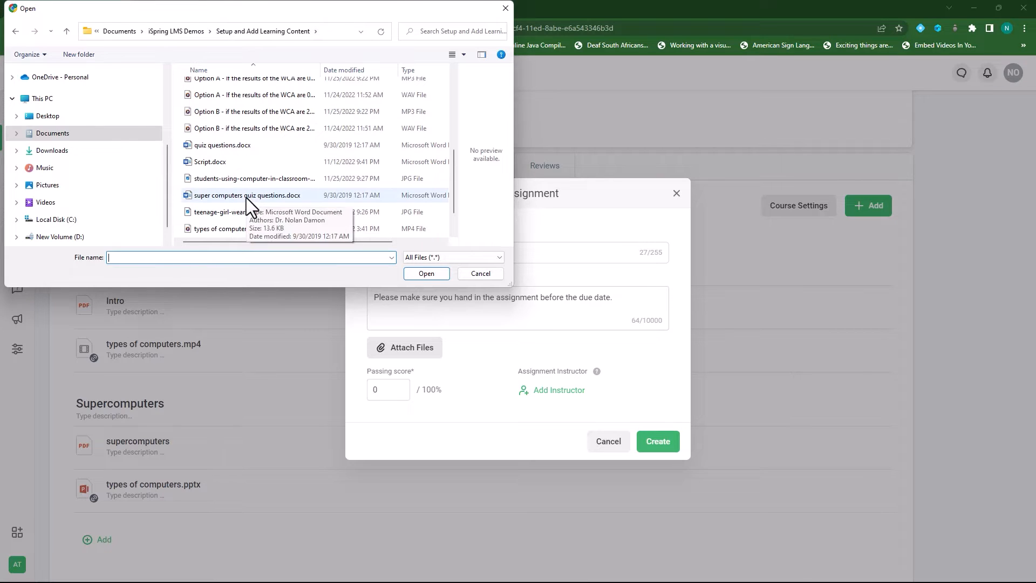
pyautogui.click(247, 197)
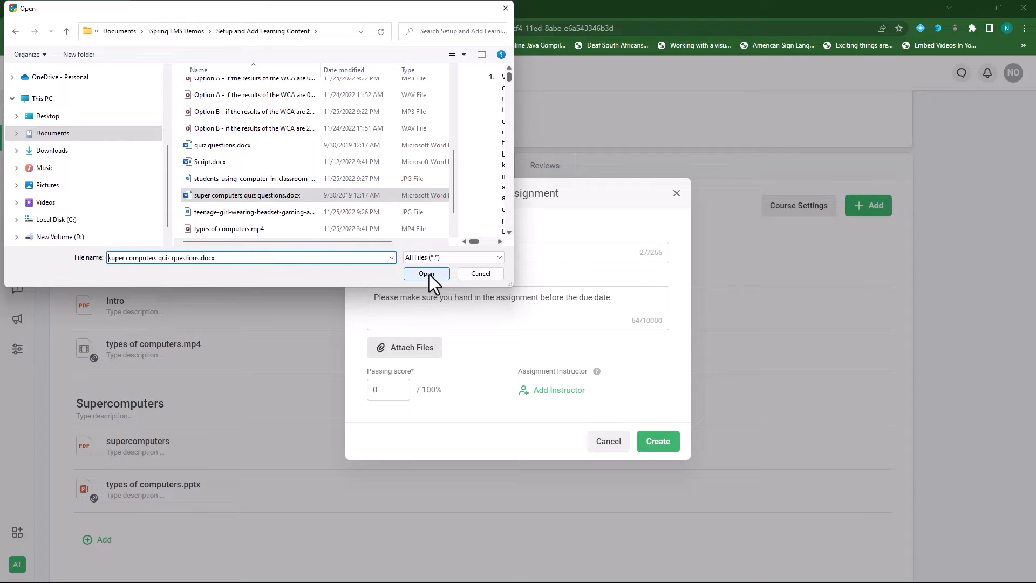
pyautogui.click(428, 275)
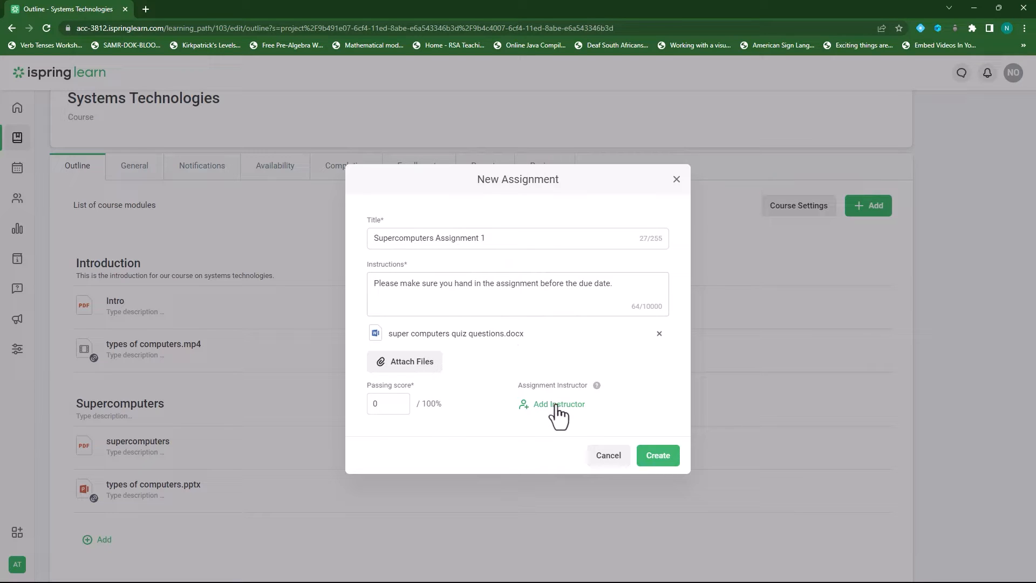
# Step: Create Supercomputers Assignment 1 in the Supercomputers section without adding an instructor
pyautogui.doubleClick(383, 404)
pyautogui.click(452, 430)
pyautogui.click(664, 462)
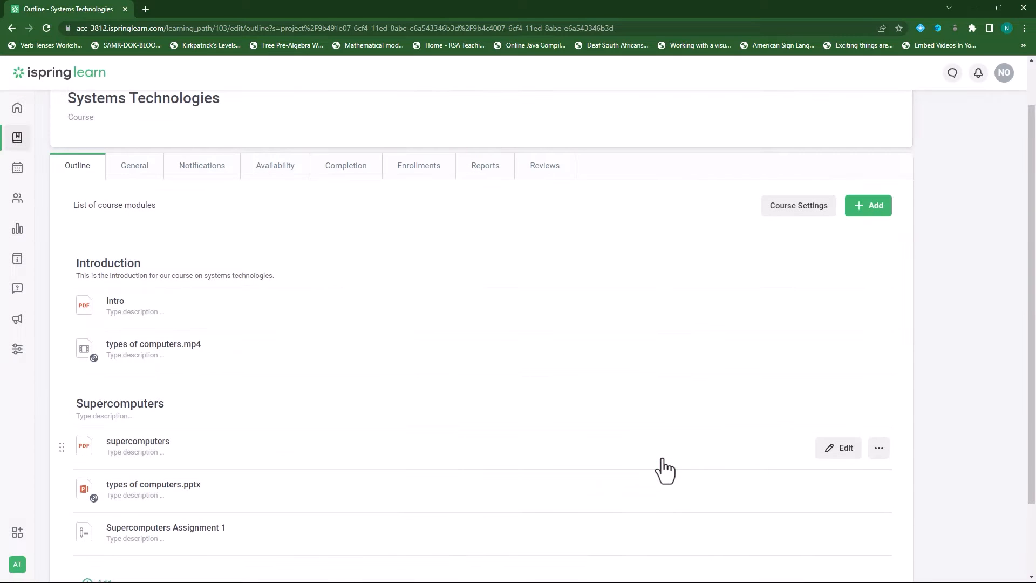
# Step: Add a section titled "Mainframe Computers" below the Supercomputers modules, leaving its description blank
pyautogui.scroll(-1, 426, 426)
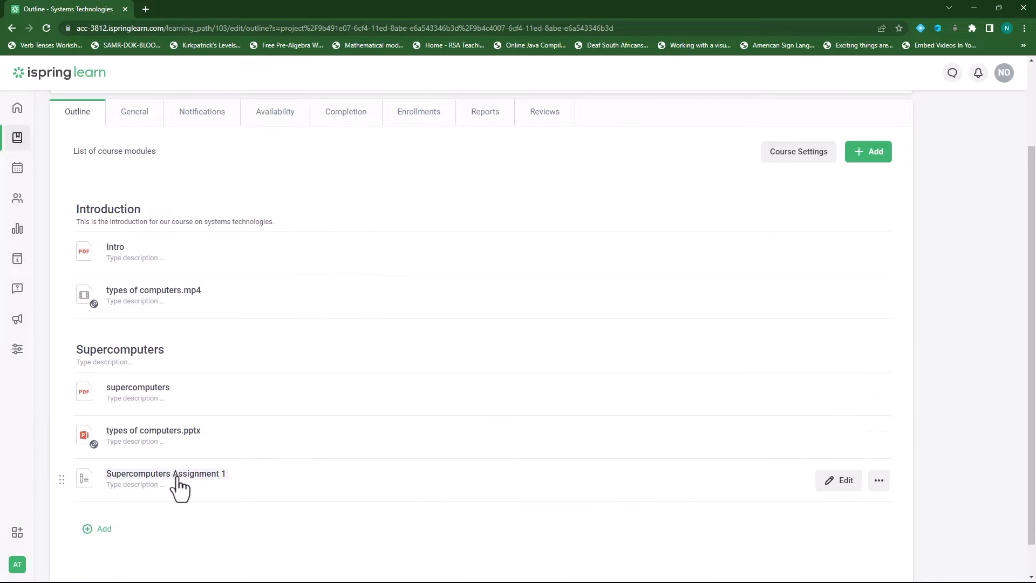
pyautogui.scroll(-1, 324, 480)
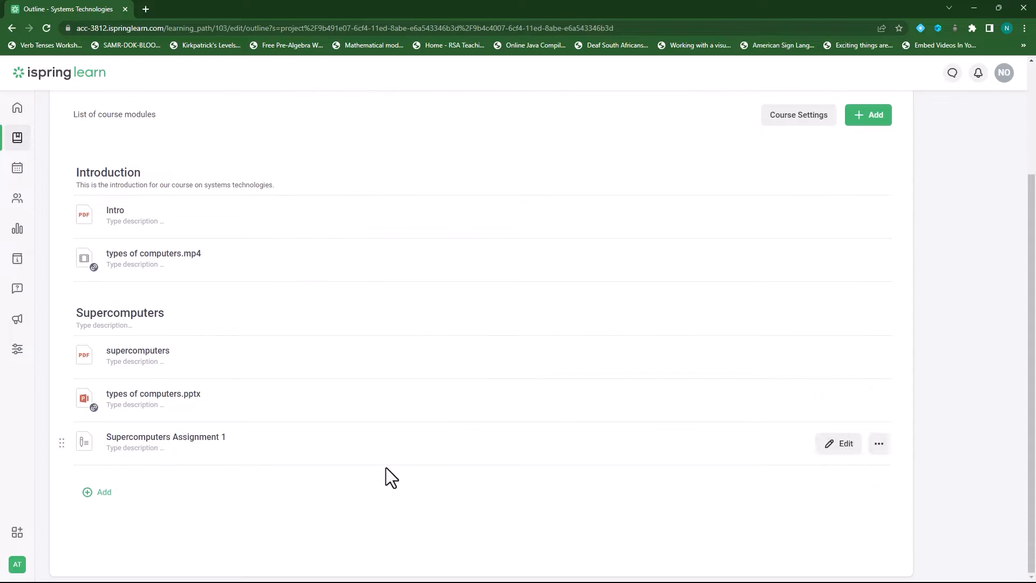
pyautogui.click(90, 493)
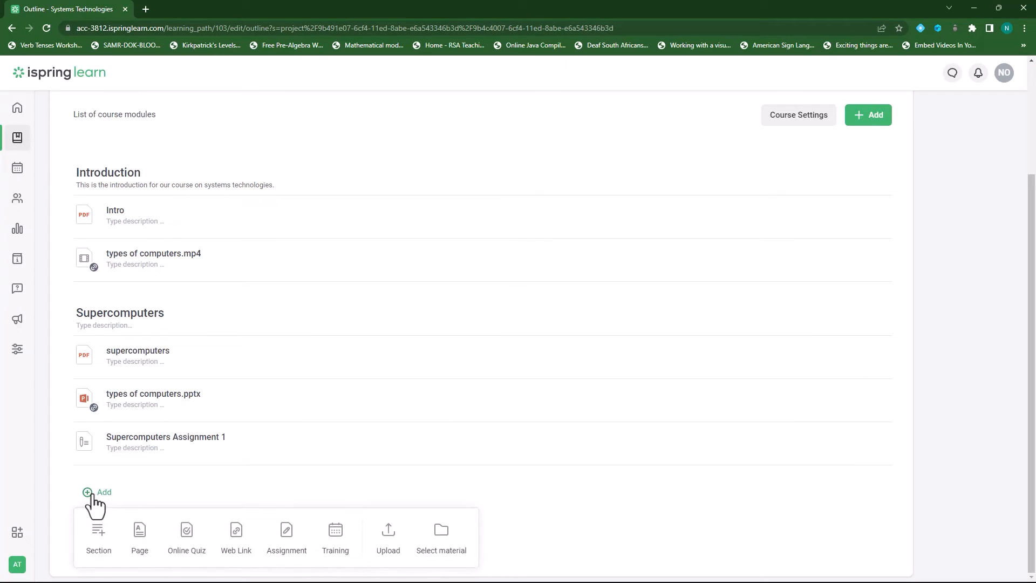
pyautogui.click(94, 543)
pyautogui.scroll(-1, 180, 473)
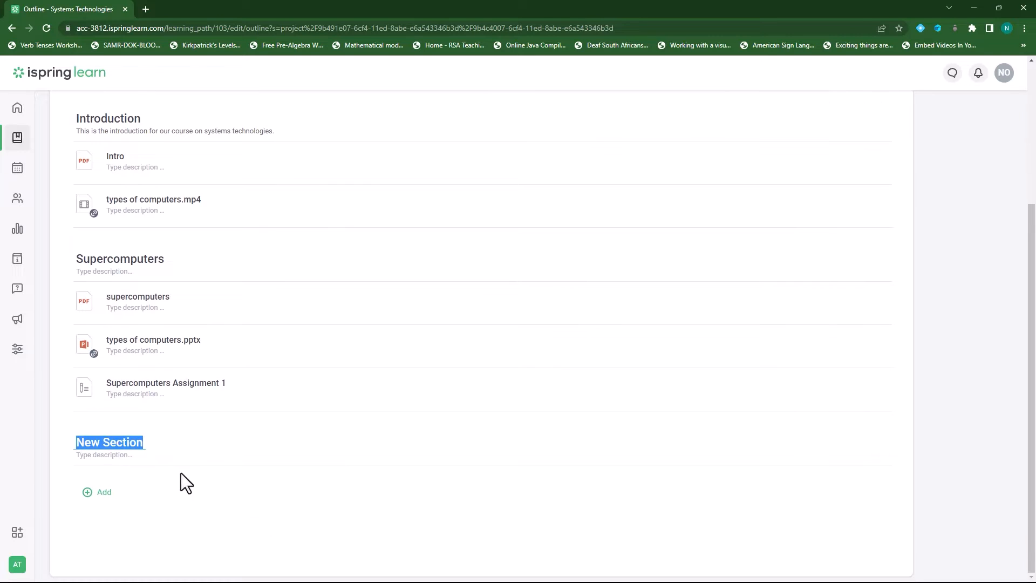
pyautogui.write('Main')
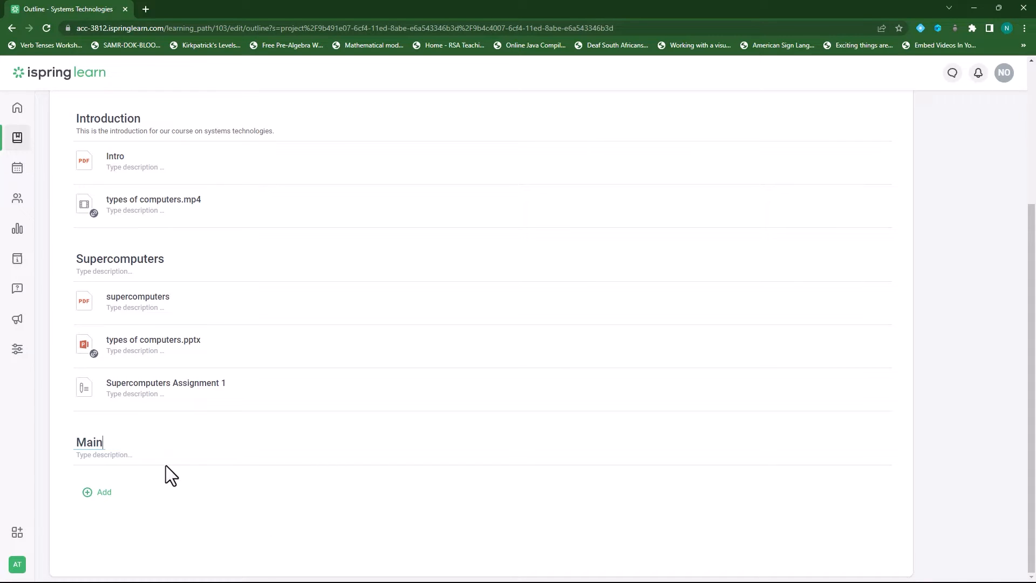
pyautogui.write('frame Computers')
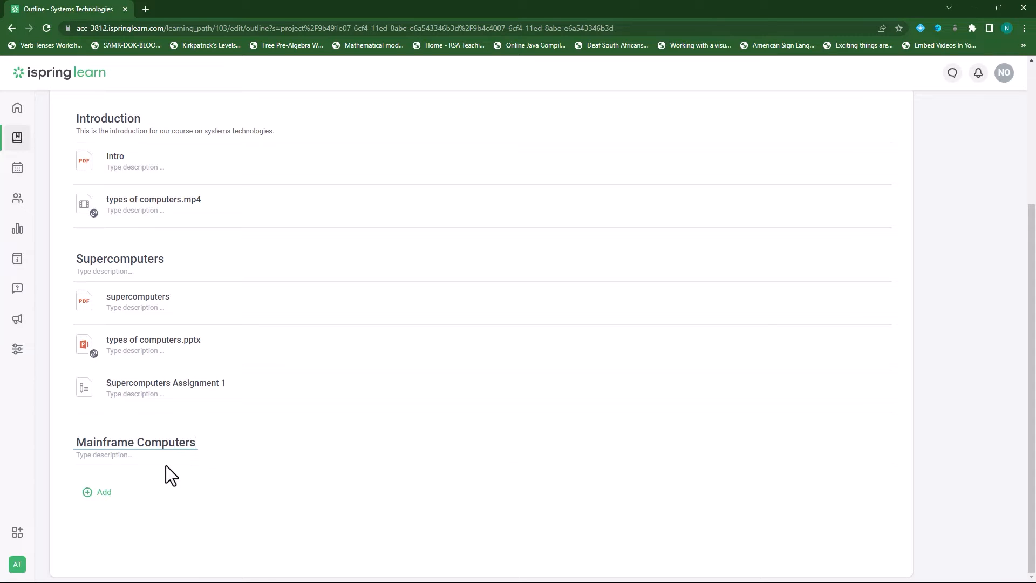
pyautogui.press('Return')
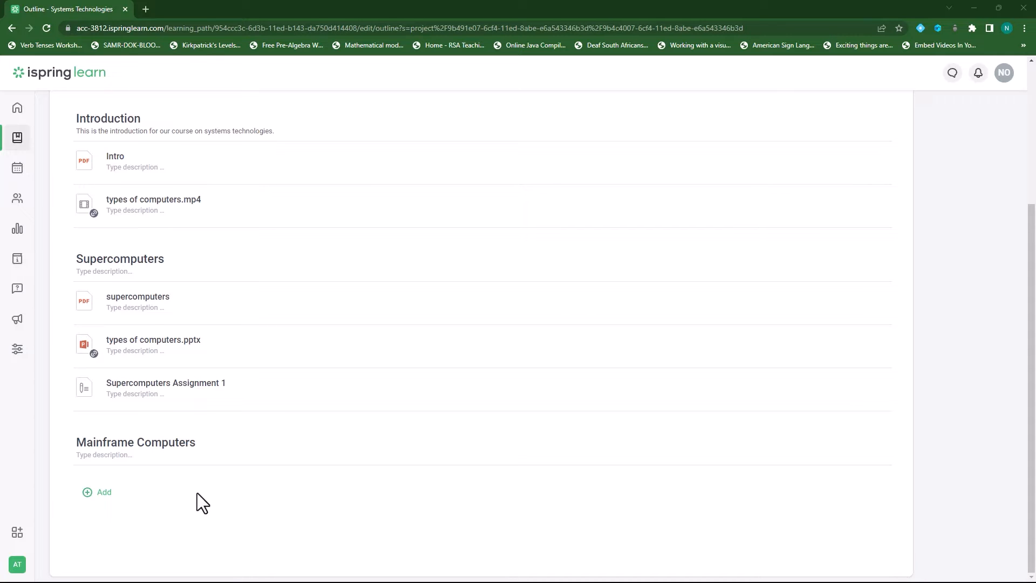
# Step: Add Fact Sheets.pdf from the Slides and Documents folder of Computers for all to the Mainframe Computers section as a linked copy
pyautogui.click(101, 494)
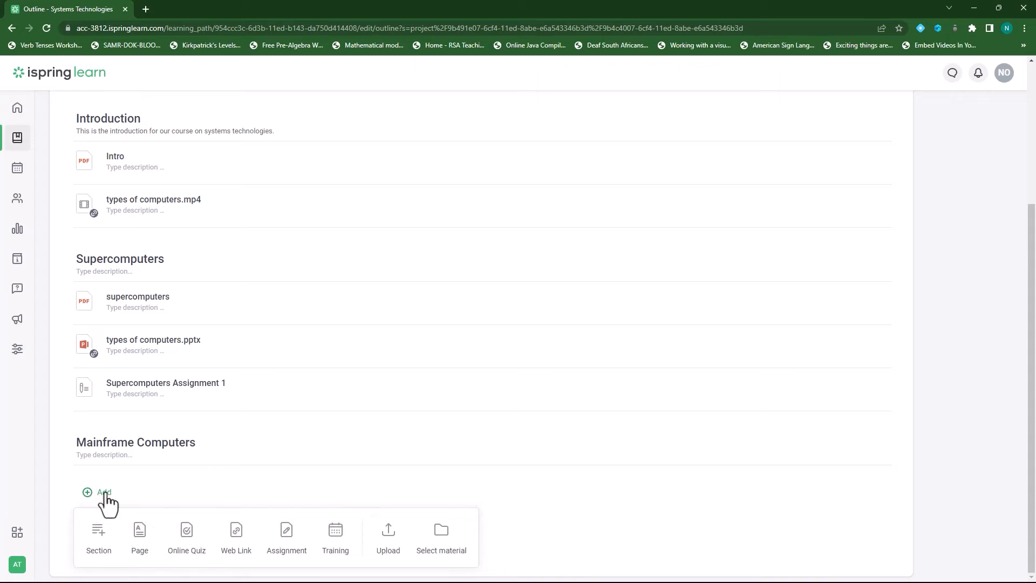
pyautogui.click(442, 545)
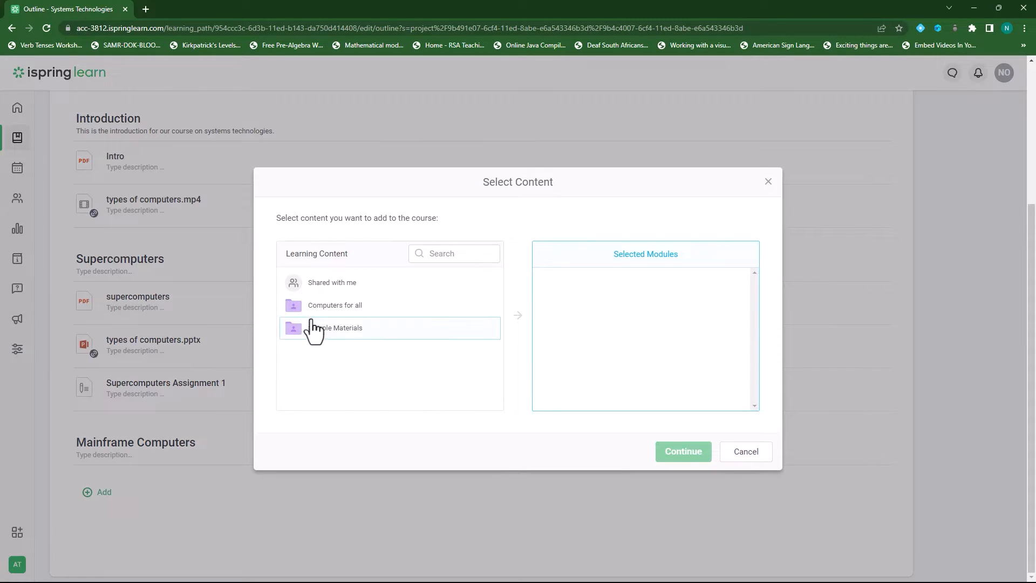
pyautogui.click(308, 313)
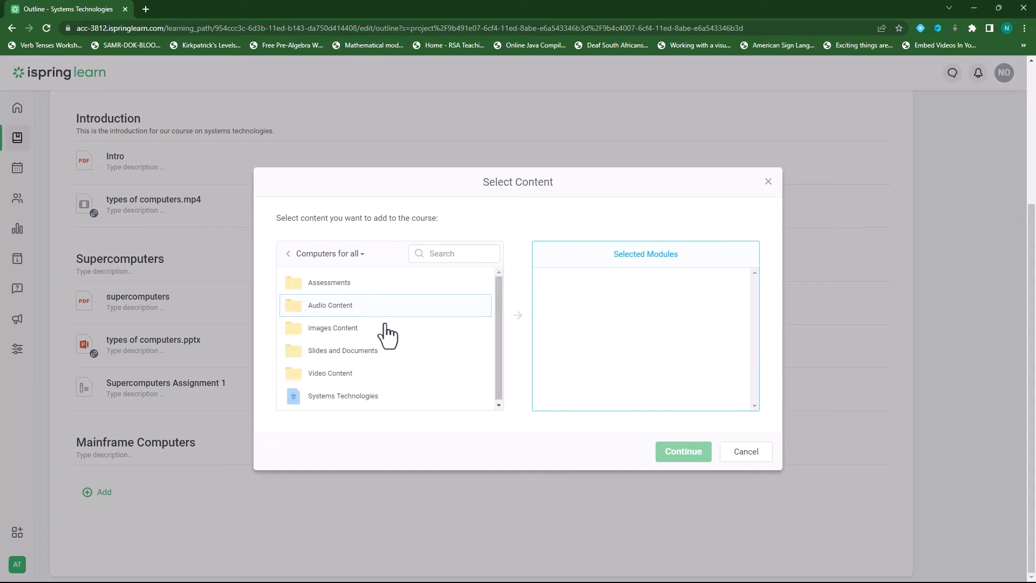
pyautogui.click(363, 356)
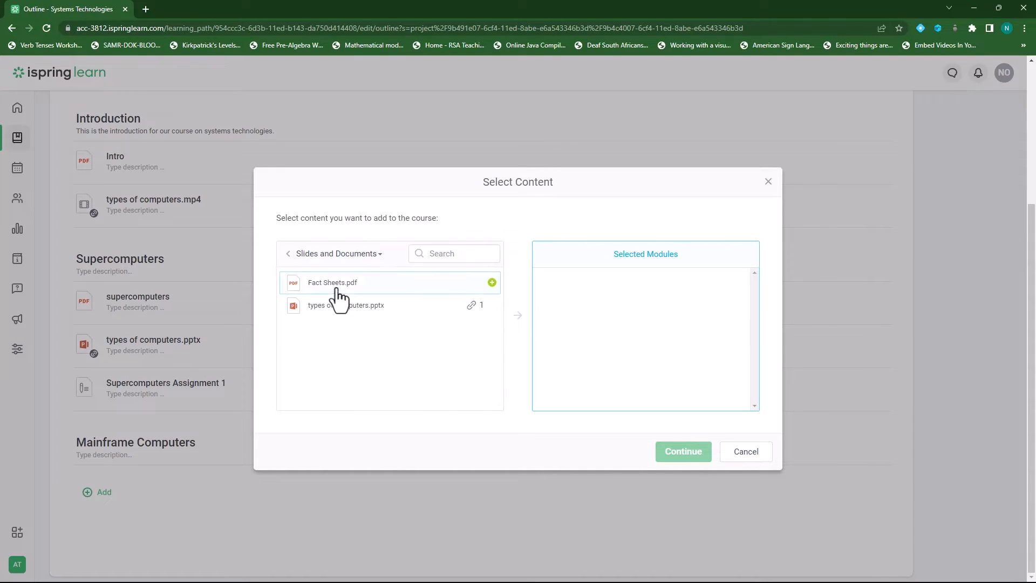
pyautogui.click(331, 295)
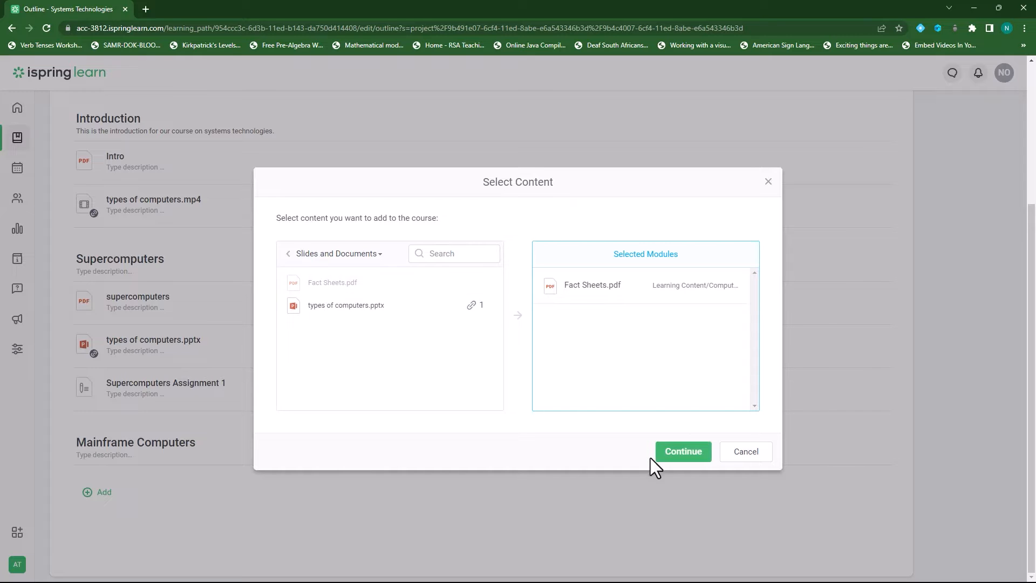
pyautogui.click(677, 464)
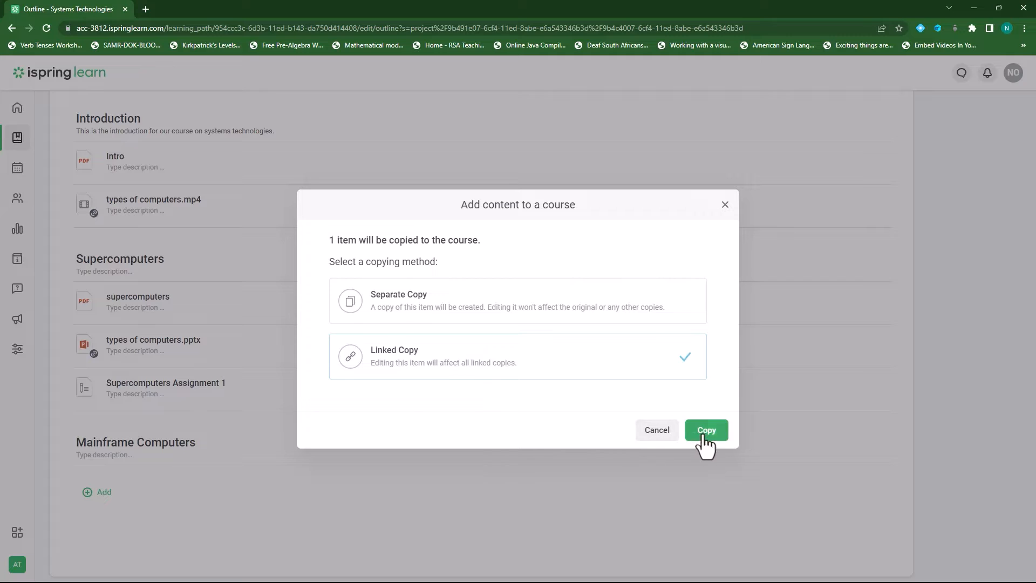
pyautogui.click(708, 431)
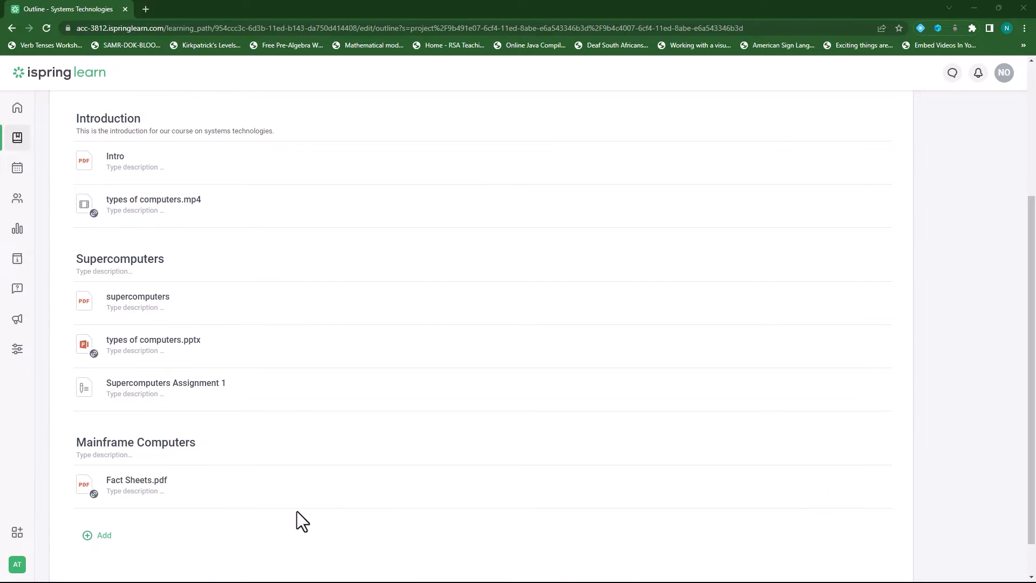
# Step: Upload mainframe.pdf from the Fact Sheets folder as a new module in the Mainframe Computers section, leaving its description blank
pyautogui.click(102, 535)
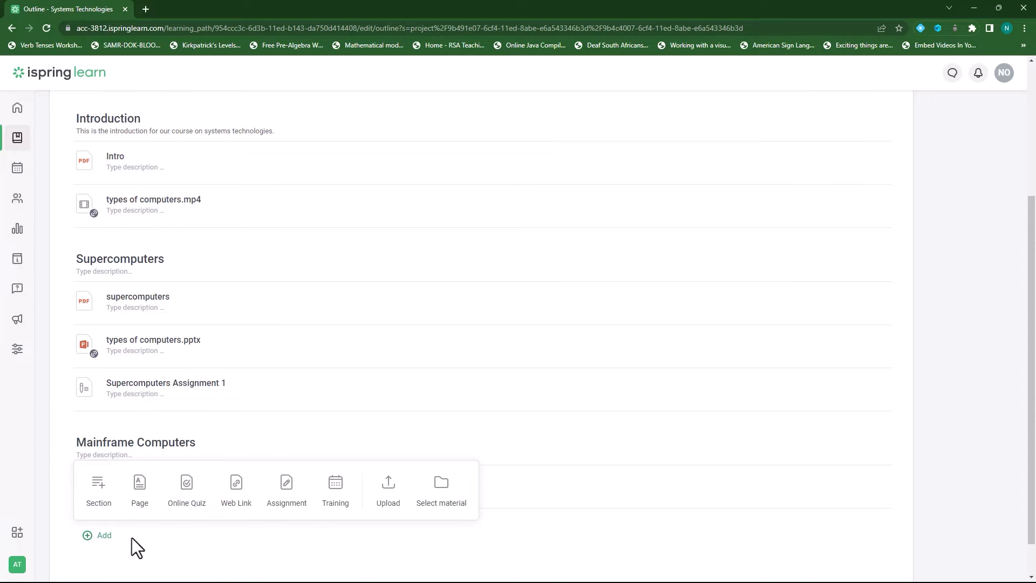
pyautogui.click(388, 498)
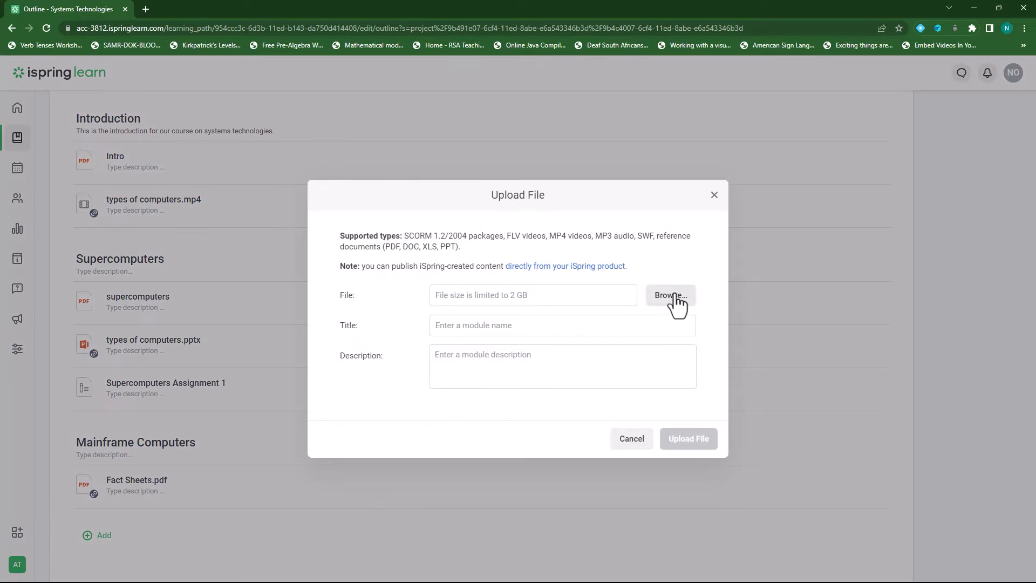
pyautogui.click(675, 303)
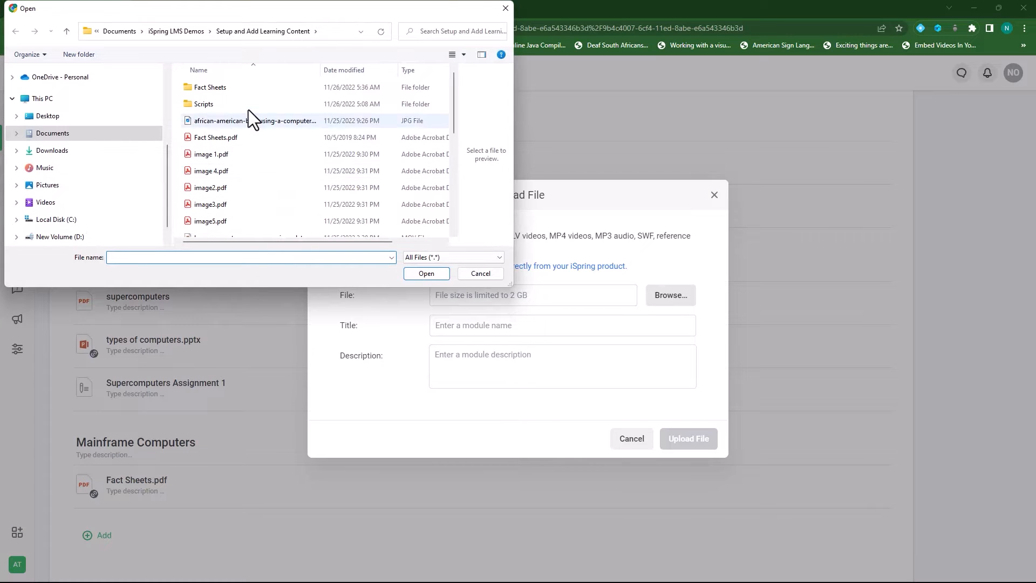
pyautogui.click(241, 92)
pyautogui.doubleClick(241, 92)
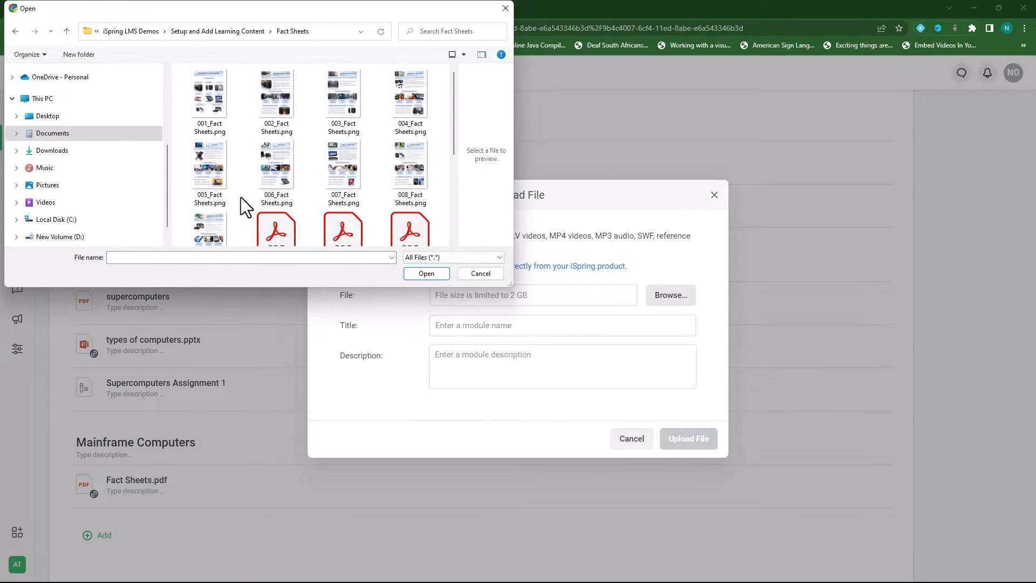
pyautogui.scroll(-2, 241, 196)
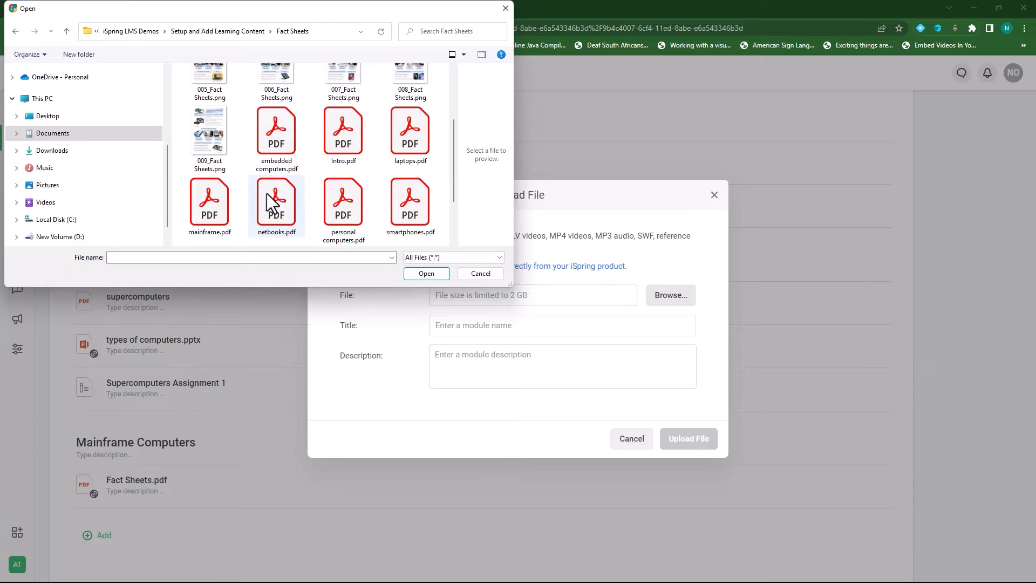
pyautogui.scroll(-1, 267, 192)
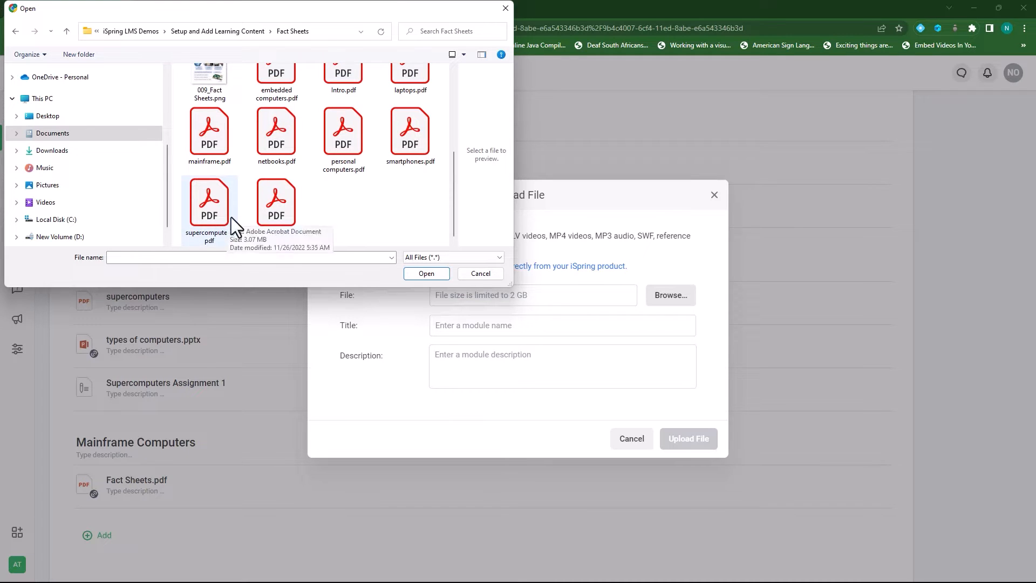
pyautogui.click(209, 138)
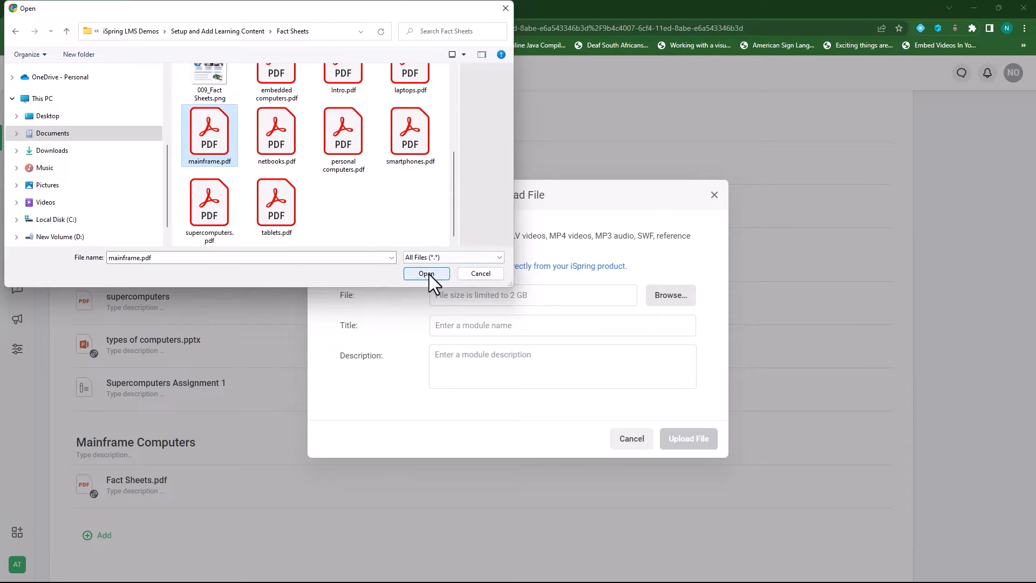
pyautogui.click(426, 274)
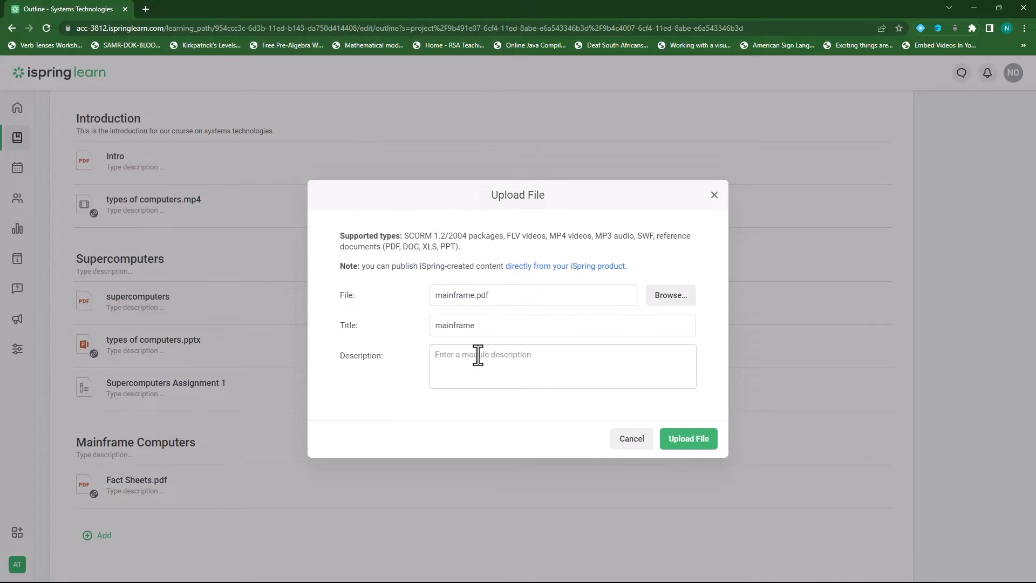
pyautogui.click(693, 440)
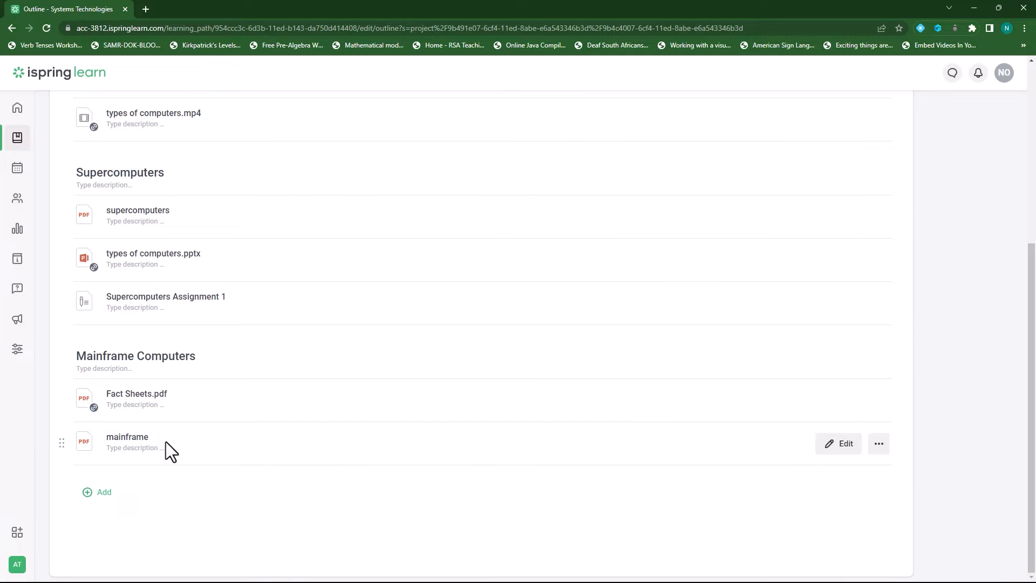
# Step: Rename the uploaded mainframe module to "Fact sheet on Mainframe Computers" and save its properties
pyautogui.click(837, 450)
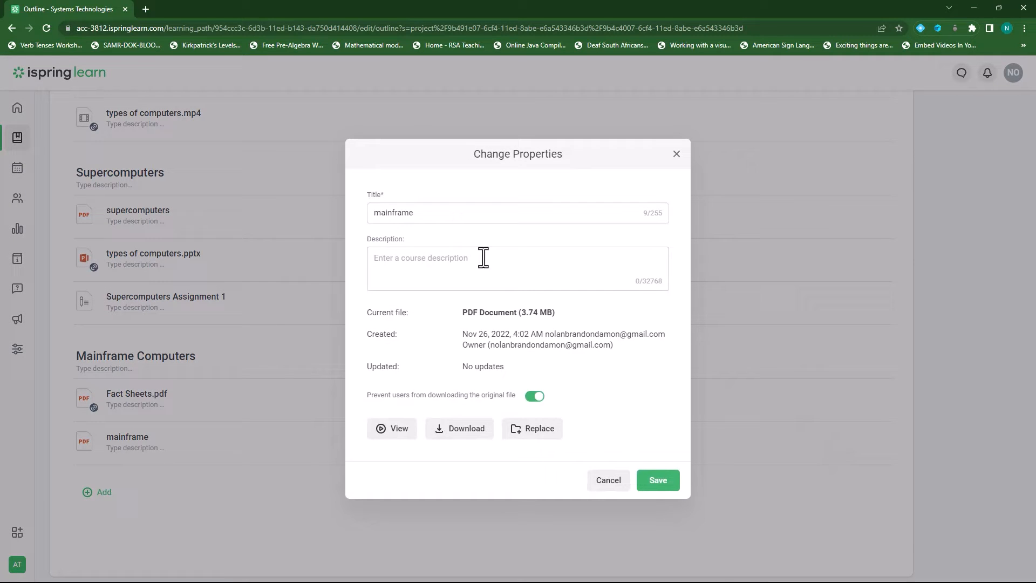
pyautogui.click(376, 213)
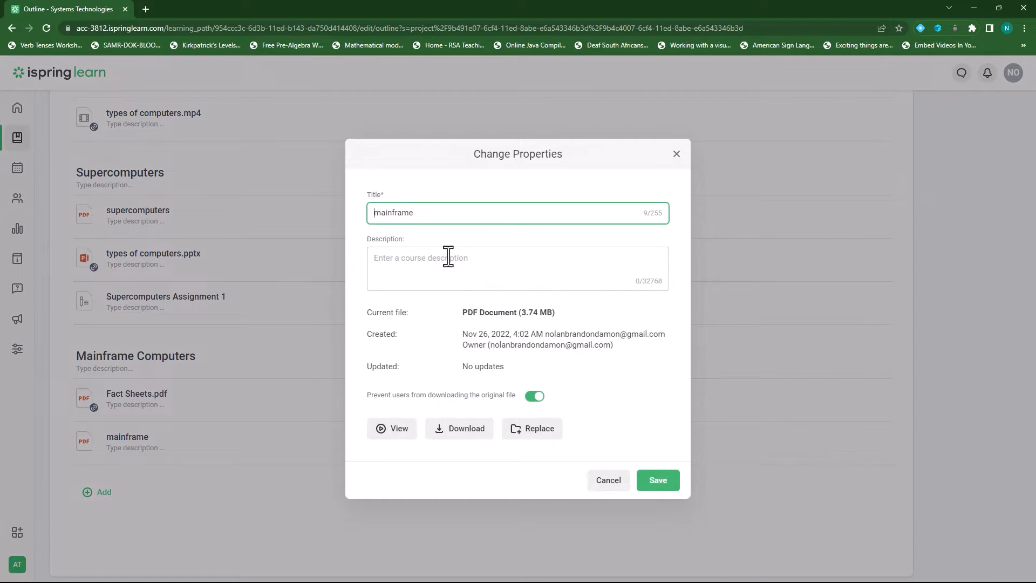
pyautogui.write('Facts')
pyautogui.press('BackSpace')
pyautogui.write('sheet on')
pyautogui.press('Delete')
pyautogui.write('M')
pyautogui.click(477, 215)
pyautogui.write('Computers')
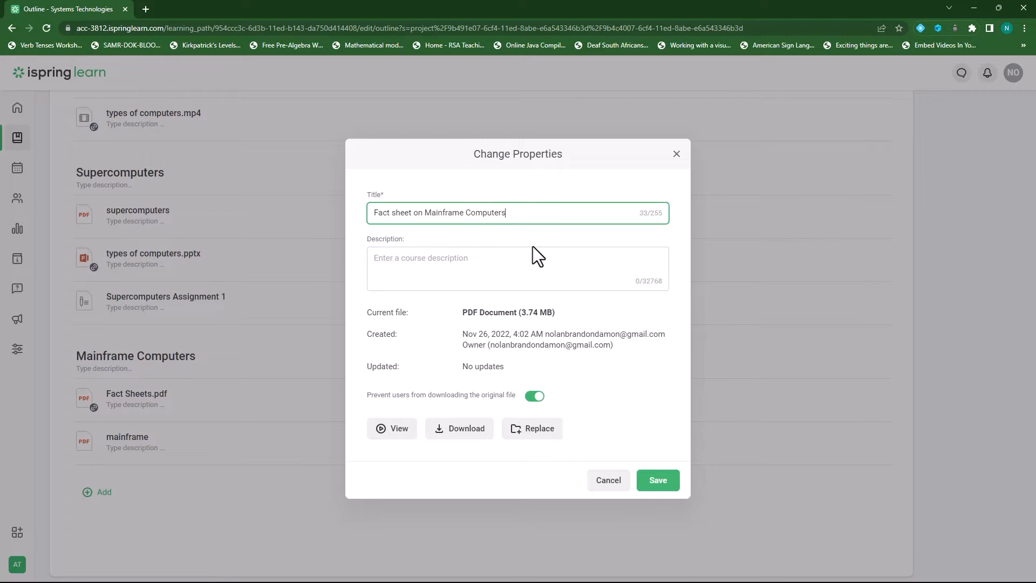
pyautogui.click(658, 489)
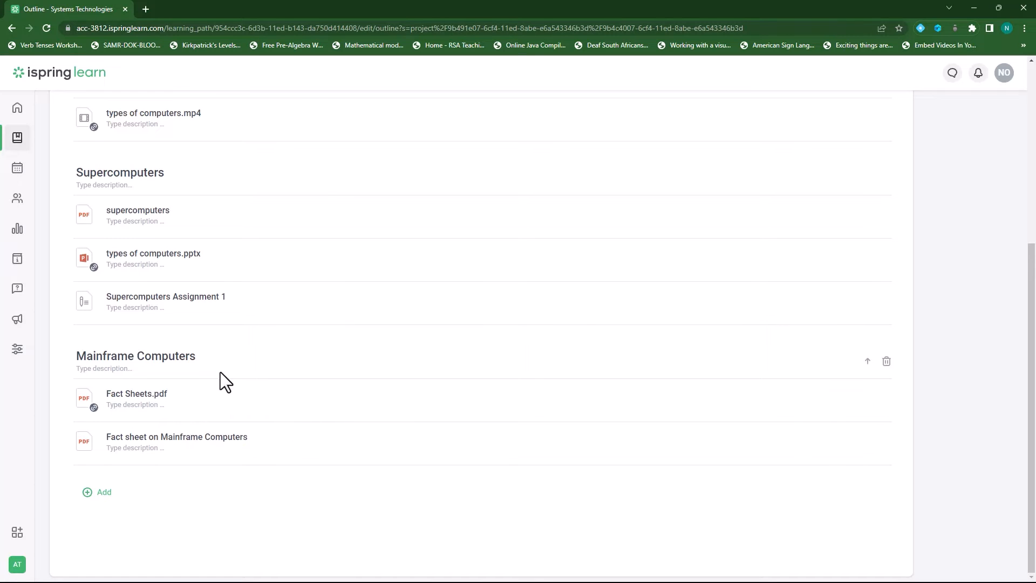
# Step: Add "Option A - If the results of the WCA are 0-2.mp3" from the Audio Content folder to Mainframe Computers as a linked copy
pyautogui.click(87, 493)
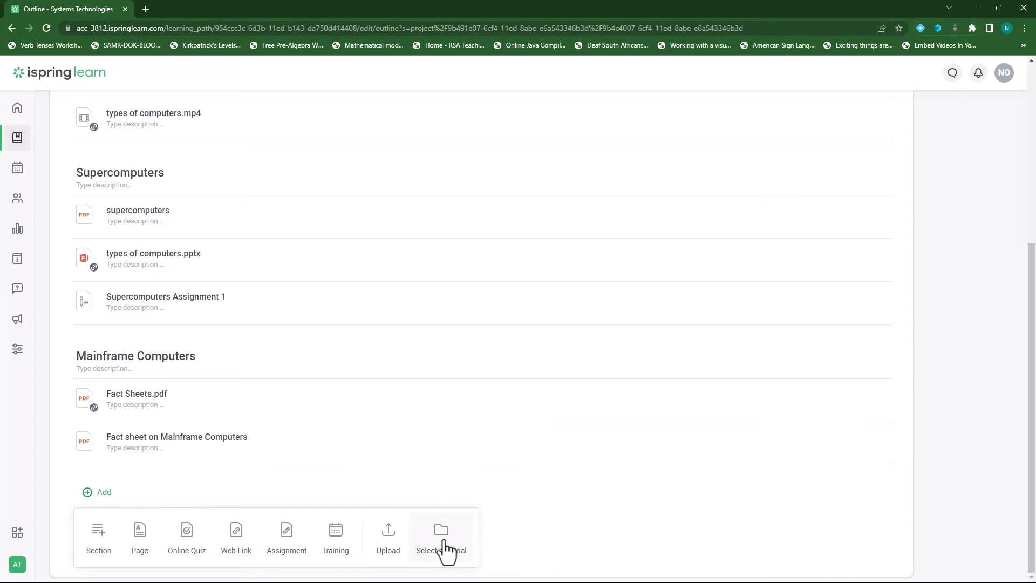
pyautogui.click(441, 542)
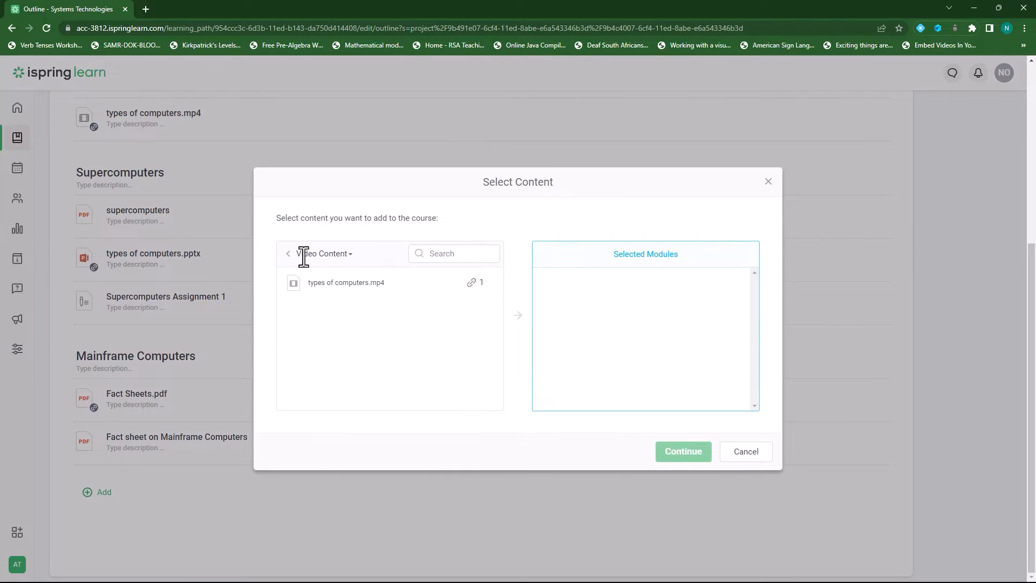
pyautogui.click(288, 255)
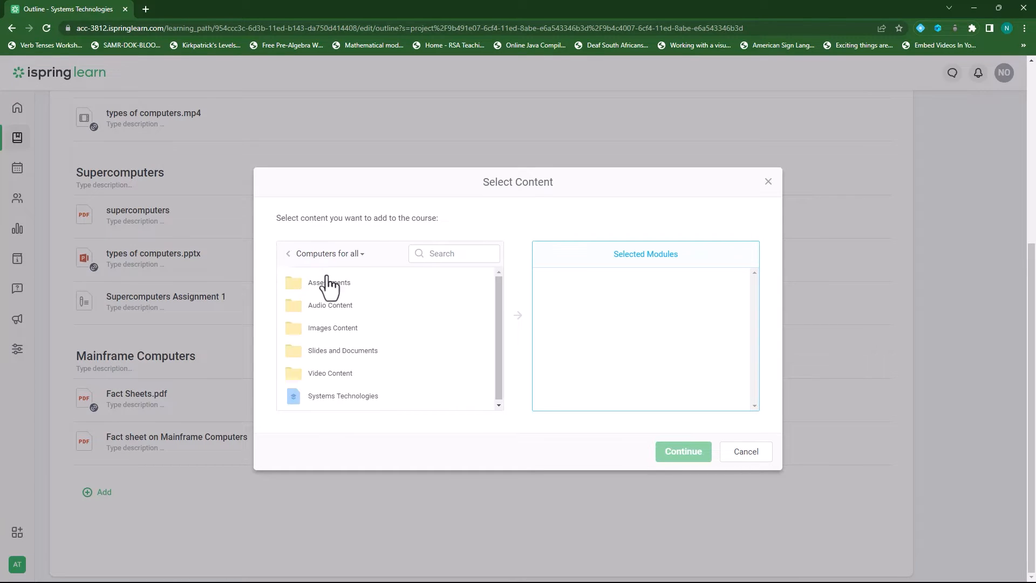
pyautogui.click(329, 306)
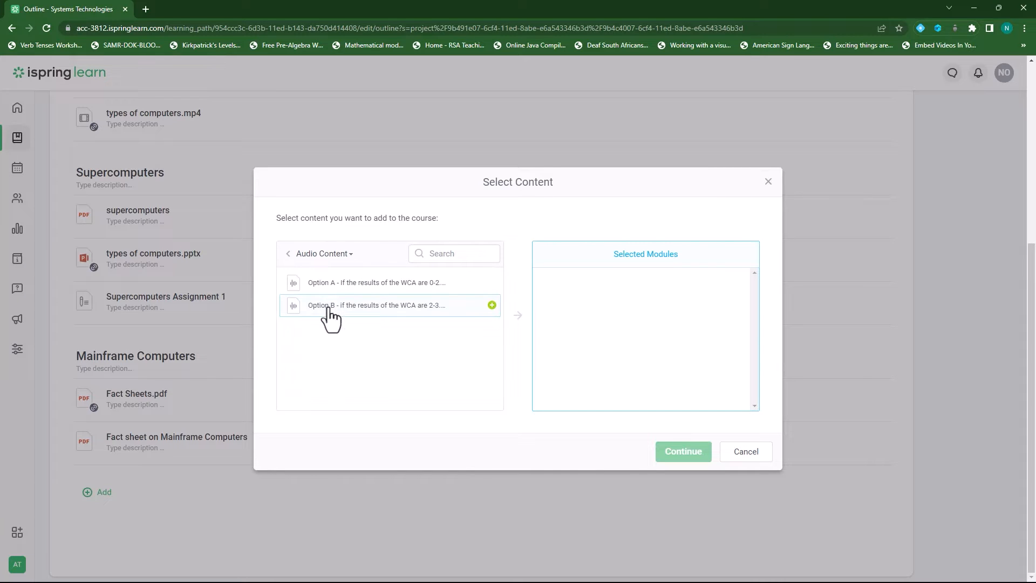
pyautogui.click(354, 289)
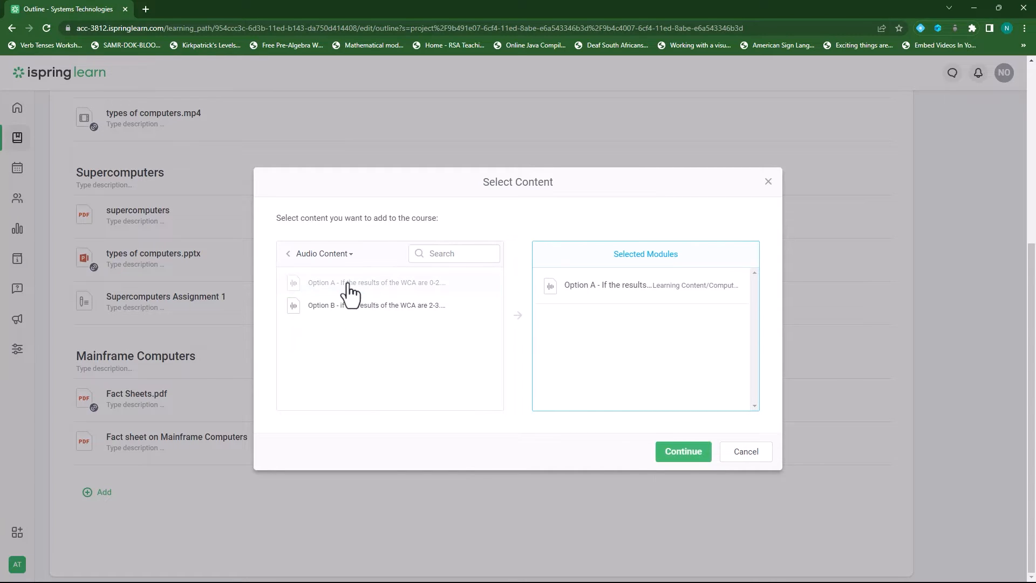
pyautogui.click(685, 456)
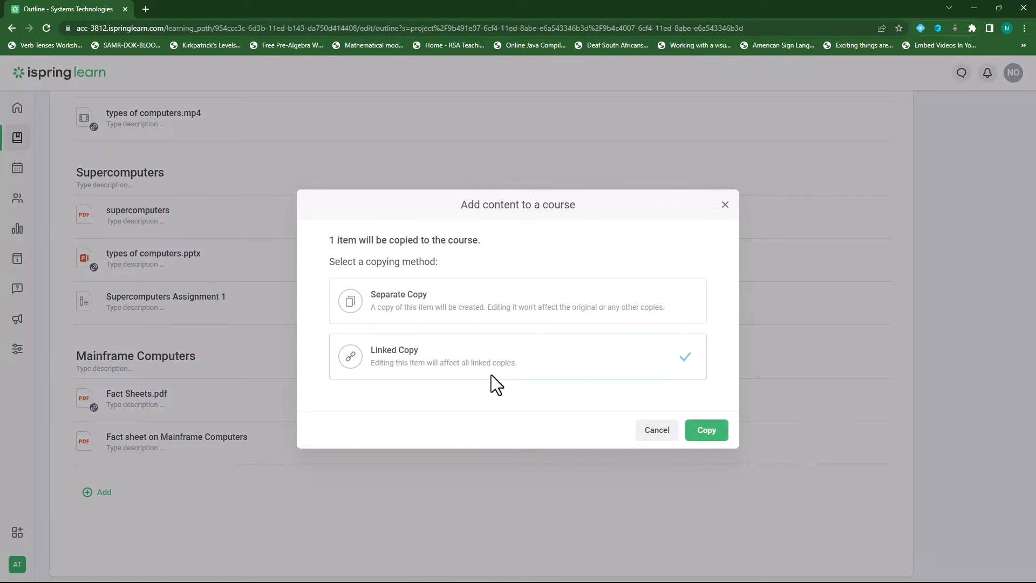
pyautogui.click(714, 444)
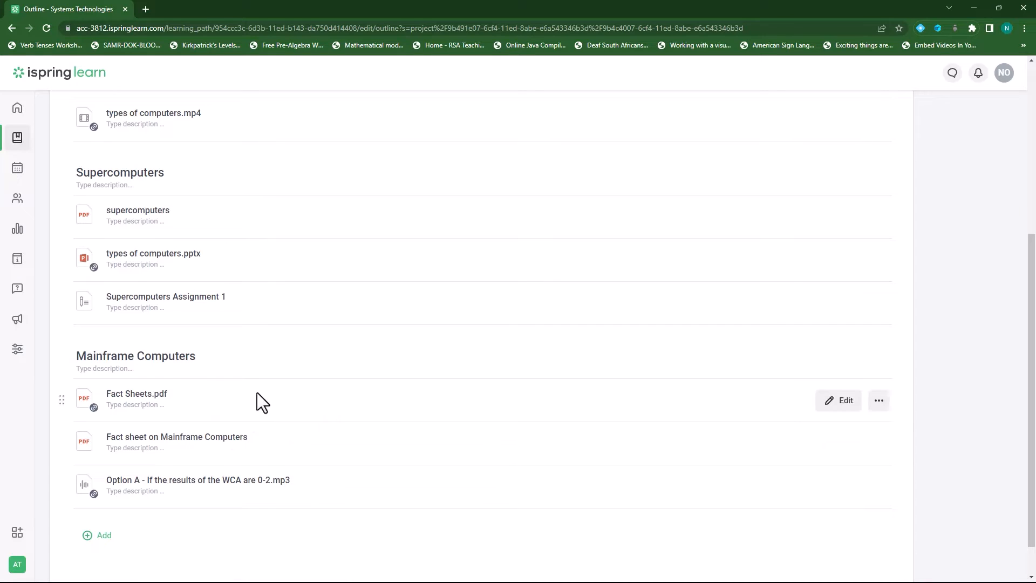
# Step: Start an assignment titled "Mainframe Computers Assignment 1" with the instructions "Please complete the assignment before the due date."
pyautogui.click(89, 537)
pyautogui.click(291, 497)
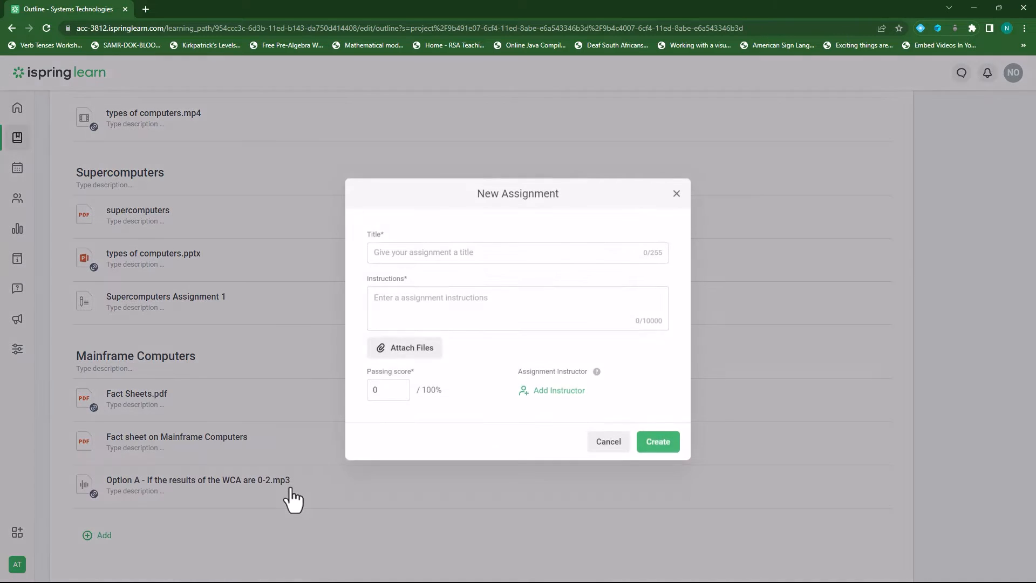
pyautogui.click(481, 254)
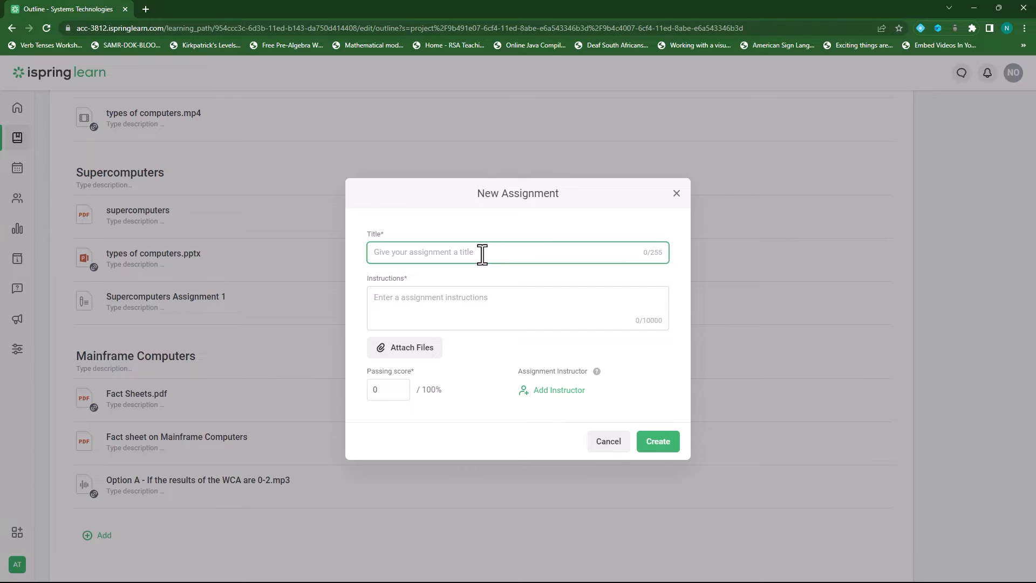
pyautogui.write('Mainframe Computers Assignment 1')
pyautogui.click(420, 297)
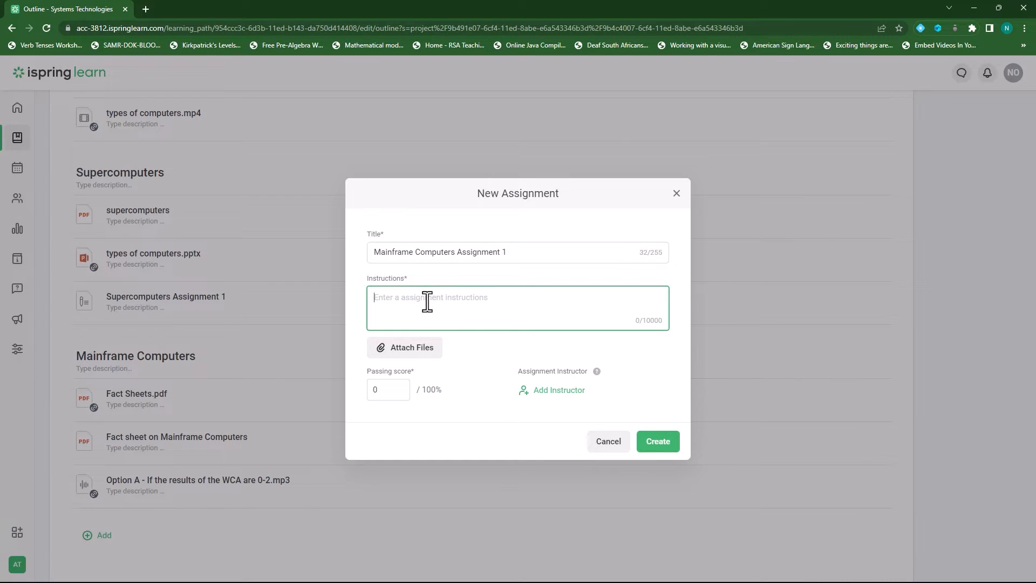
pyautogui.write('Please complete the assignment before the d')
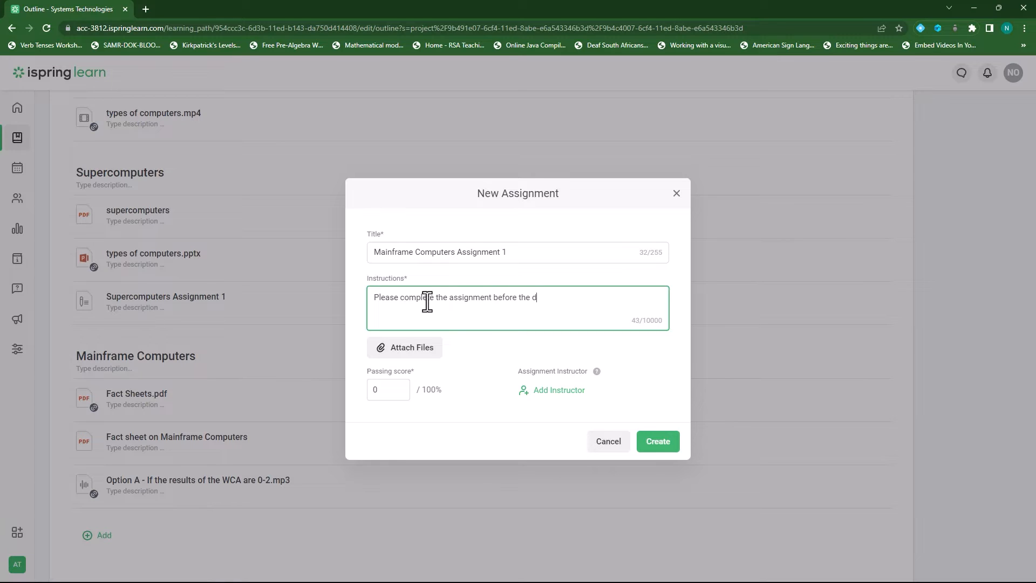
pyautogui.write('ue date.')
# Step: Attach "mainframe computers quiz questions.docx" from the Setup and Add Learning Content folder to the new assignment
pyautogui.click(414, 349)
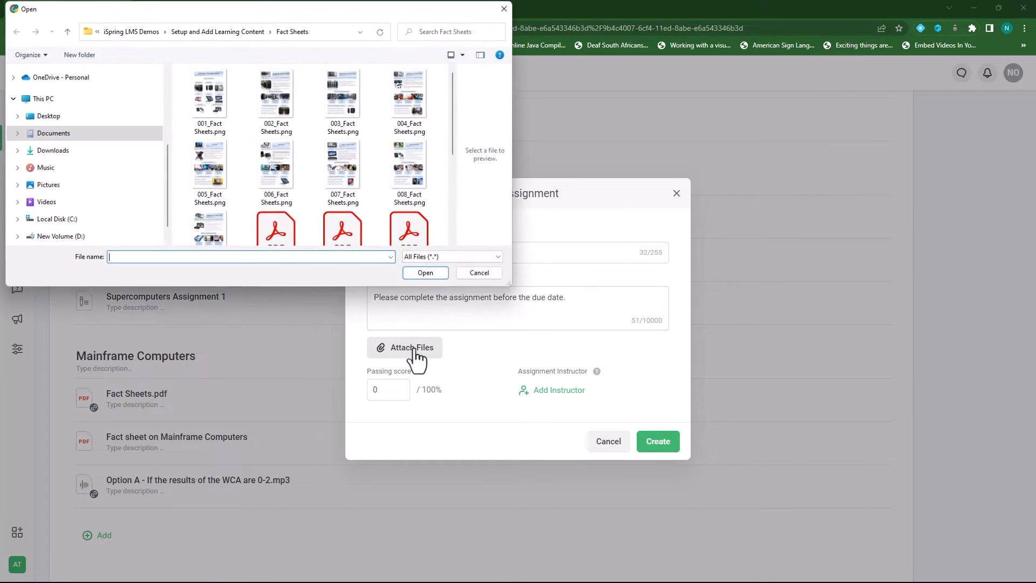
pyautogui.click(232, 33)
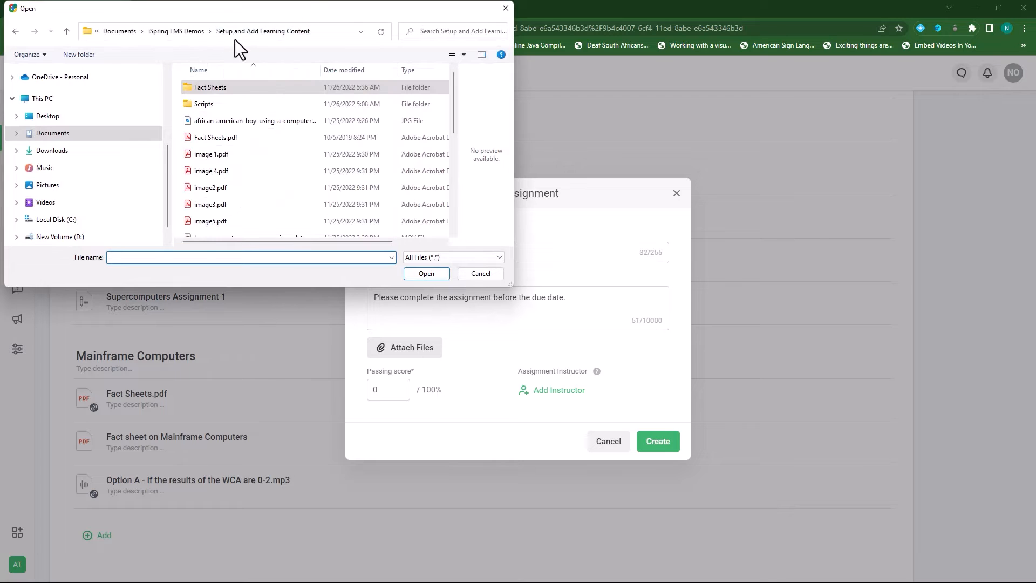
pyautogui.scroll(-3, 260, 202)
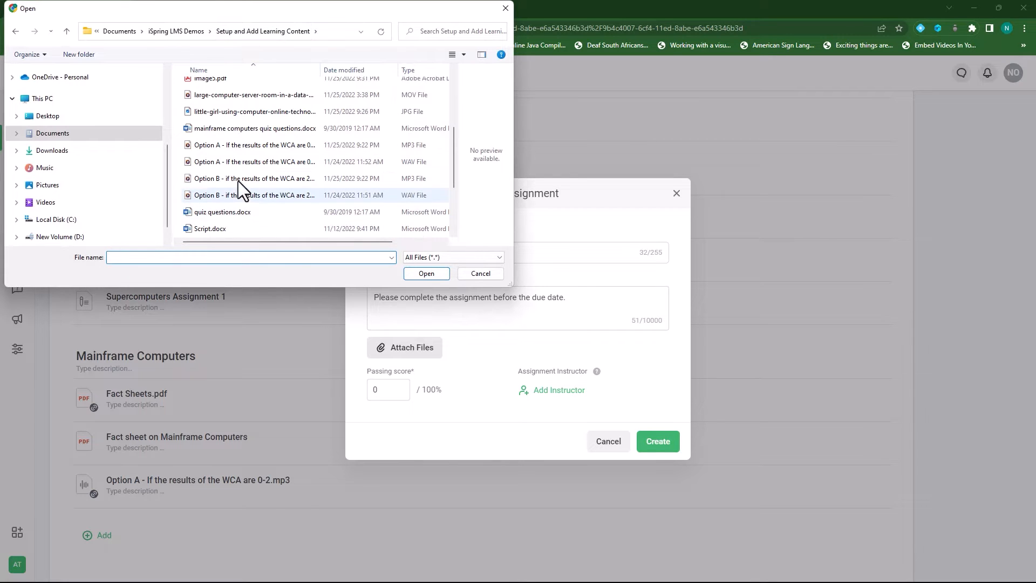
pyautogui.click(238, 128)
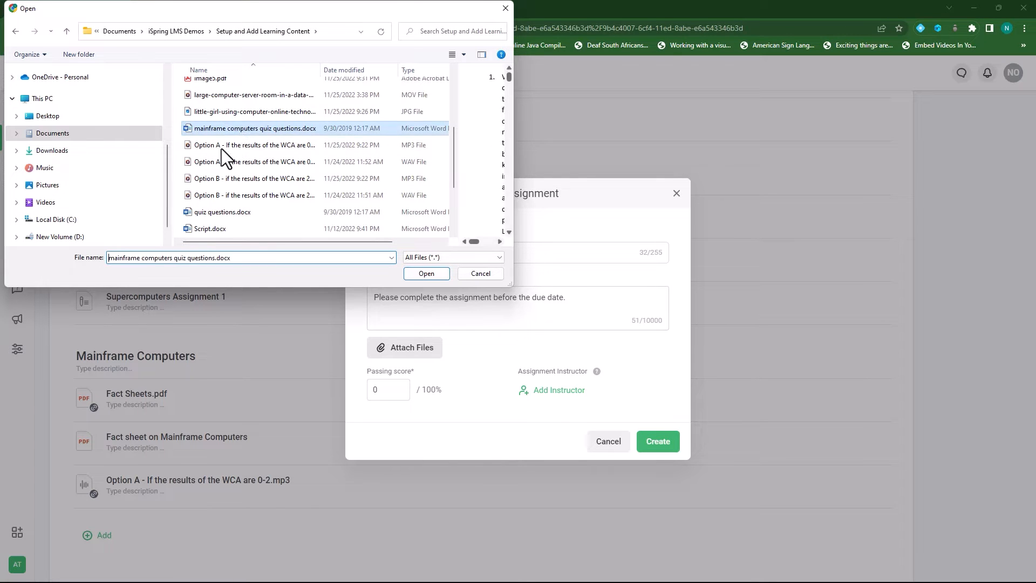
pyautogui.click(425, 273)
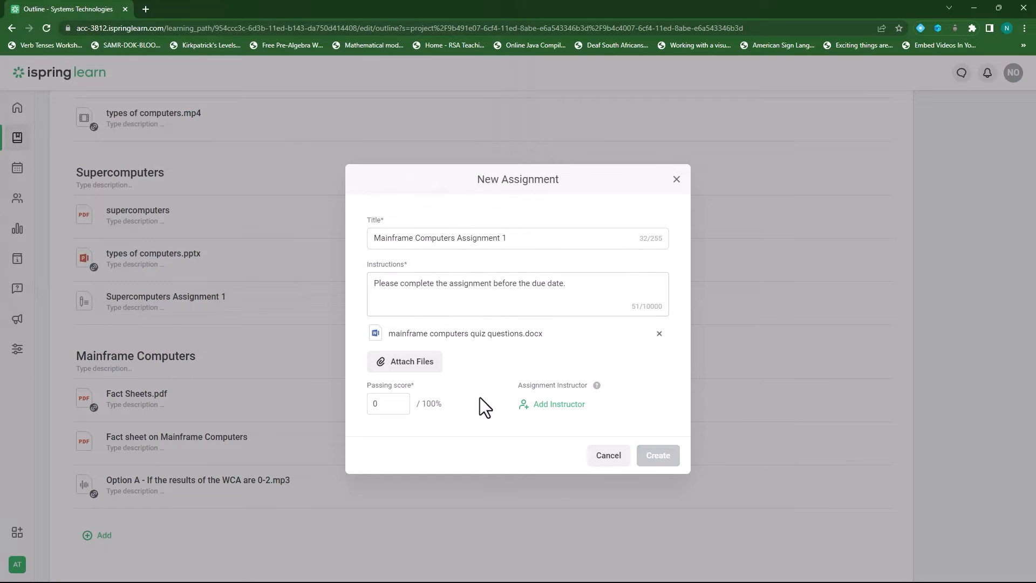
# Step: Set the assignment's passing score to 50% and create it in the Mainframe Computers section without an instructor
pyautogui.click(385, 404)
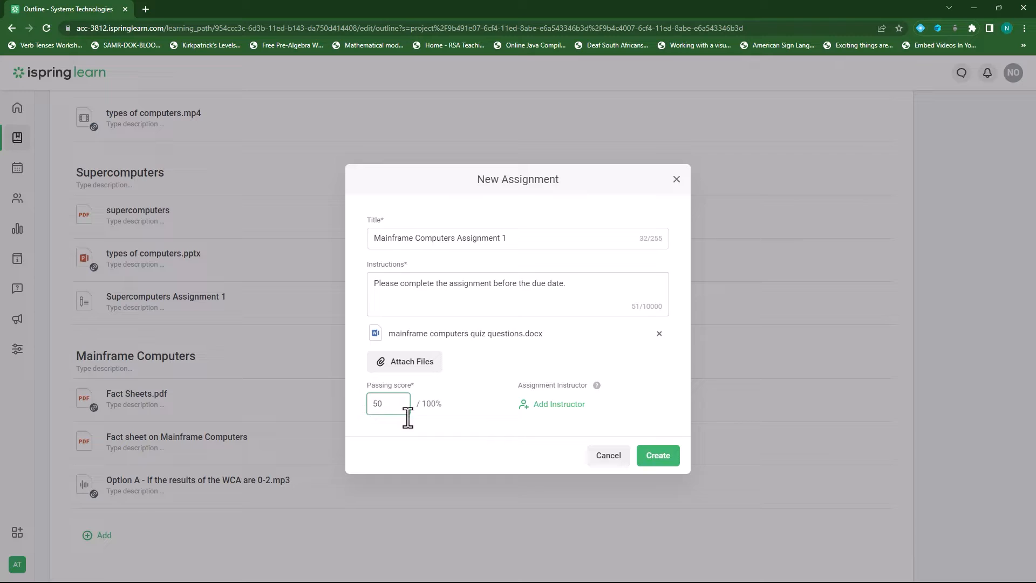
pyautogui.click(436, 436)
pyautogui.click(660, 460)
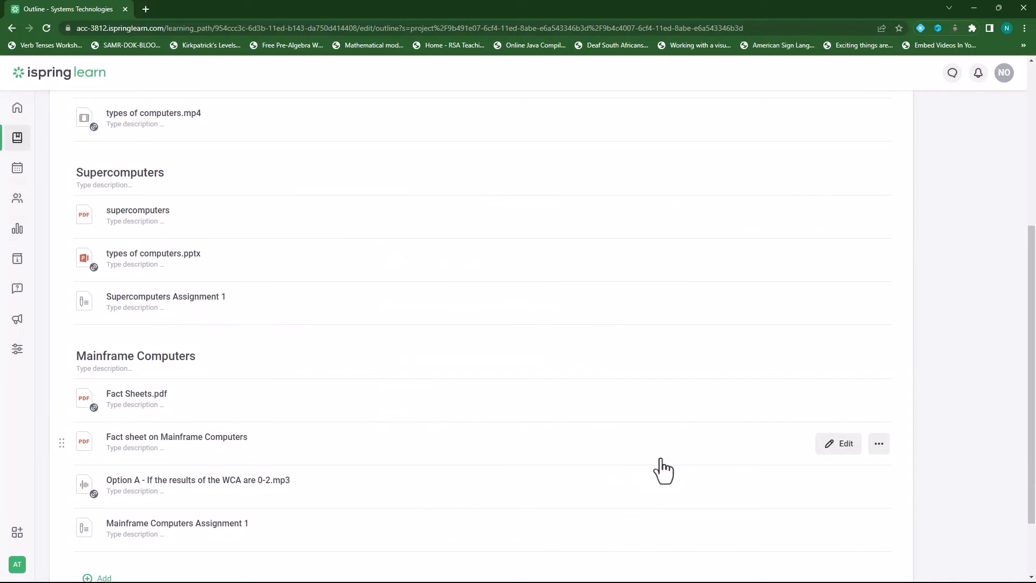
pyautogui.scroll(-2, 333, 503)
pyautogui.moveTo(303, 457)
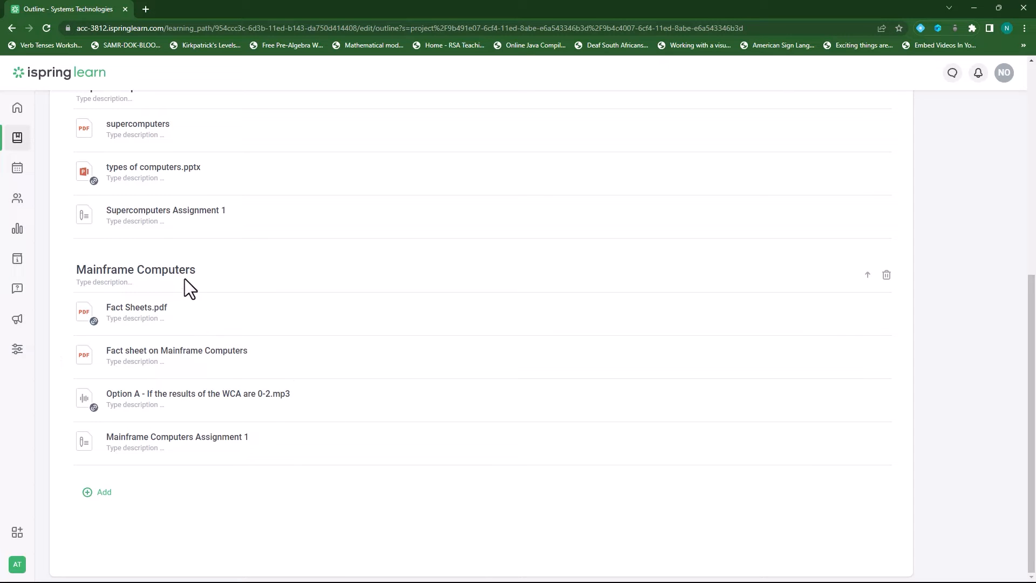
pyautogui.scroll(5, 281, 477)
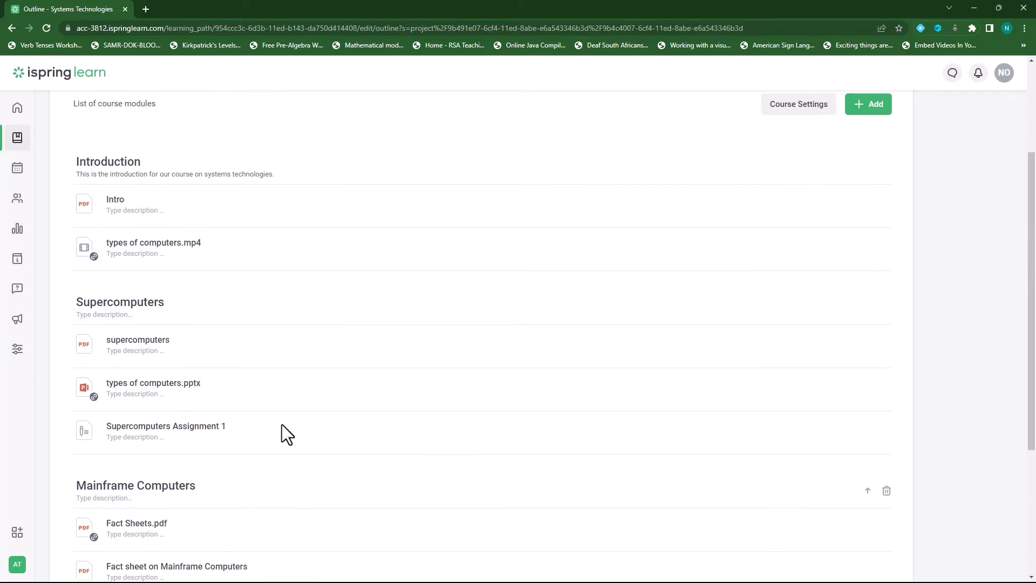
pyautogui.scroll(-3, 240, 475)
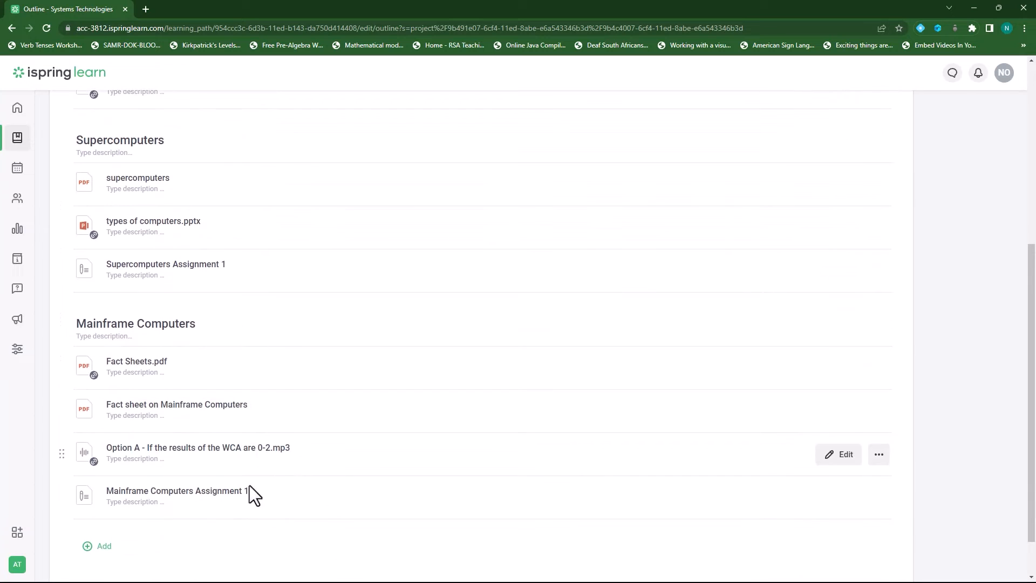
pyautogui.scroll(4, 302, 346)
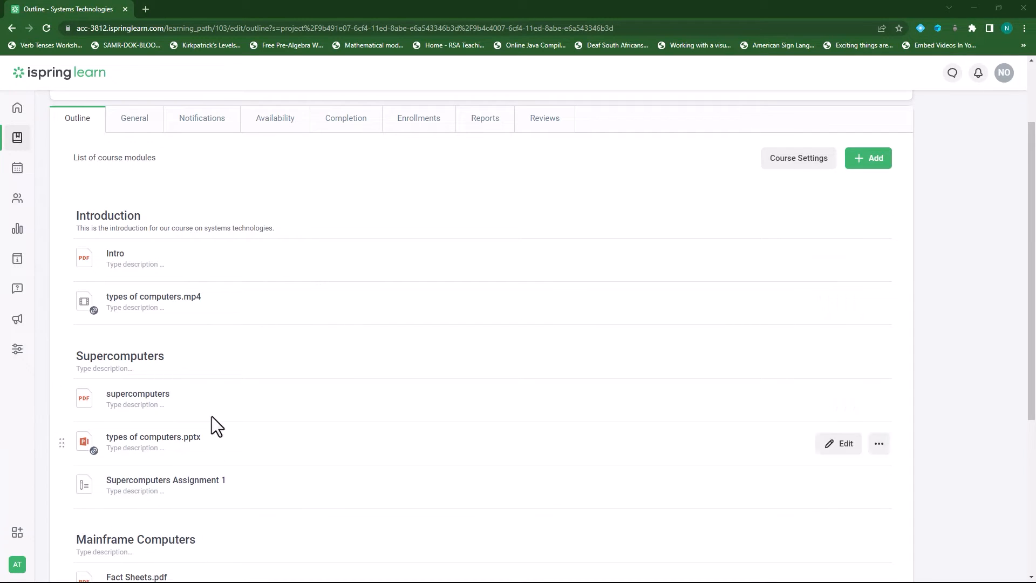
# Step: Fill in the course's general description, saying it prepares learners for the final systems technologies exam and details the different types of computer systems
pyautogui.click(138, 125)
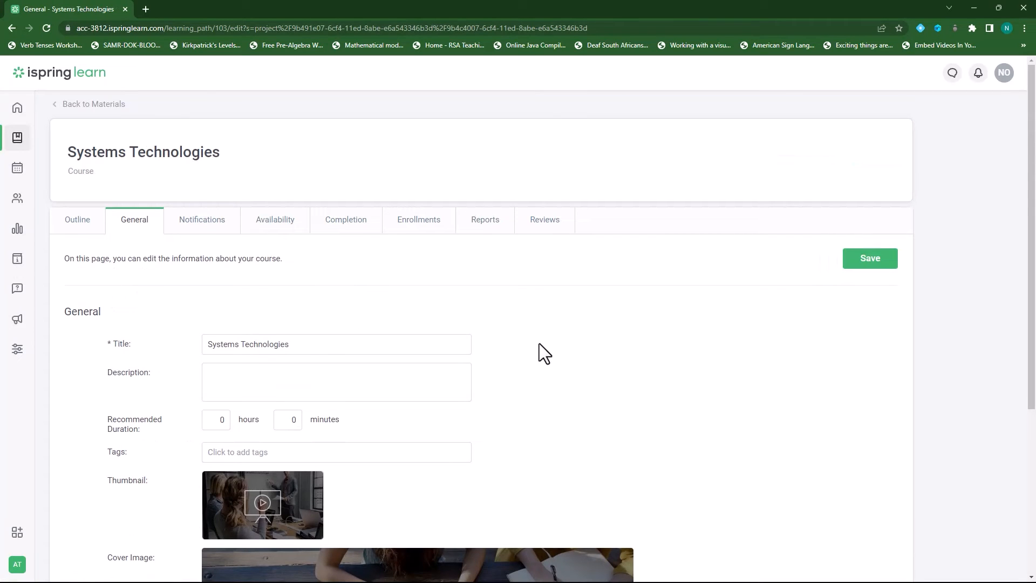
pyautogui.moveTo(303, 345); pyautogui.dragTo(203, 352)
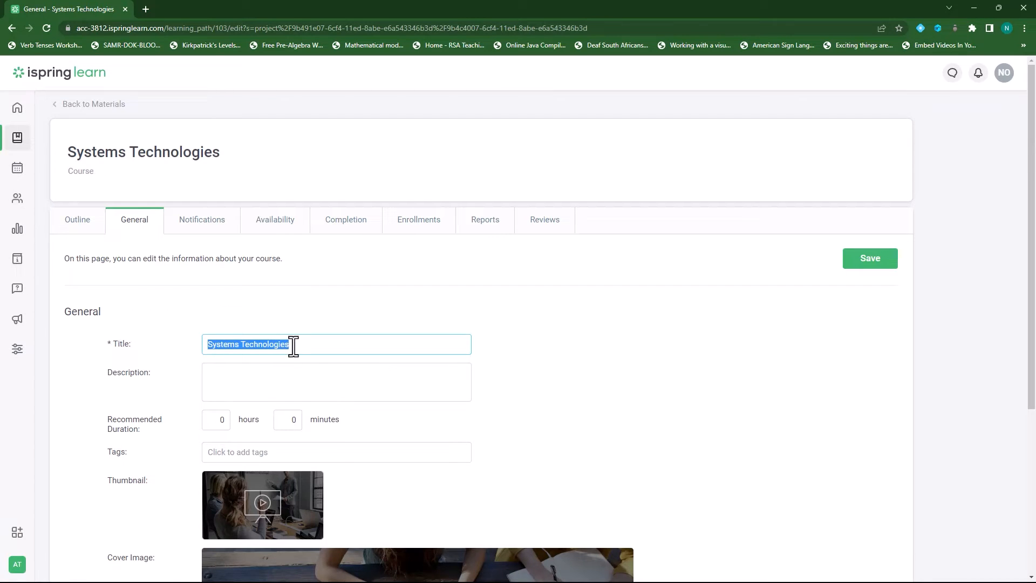
pyautogui.scroll(-2, 294, 346)
pyautogui.click(244, 274)
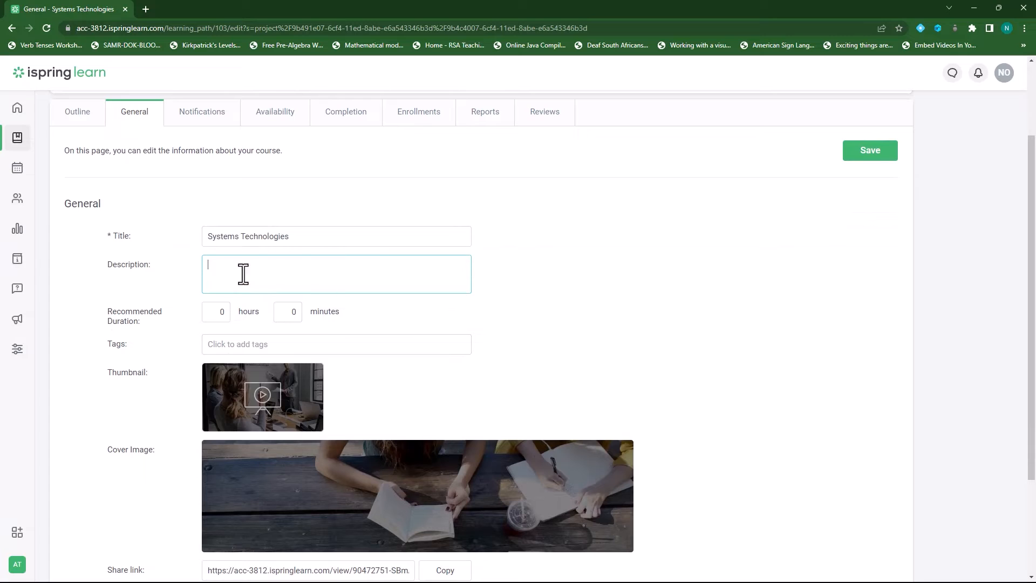
pyautogui.hotkey('alt', 'Tab')
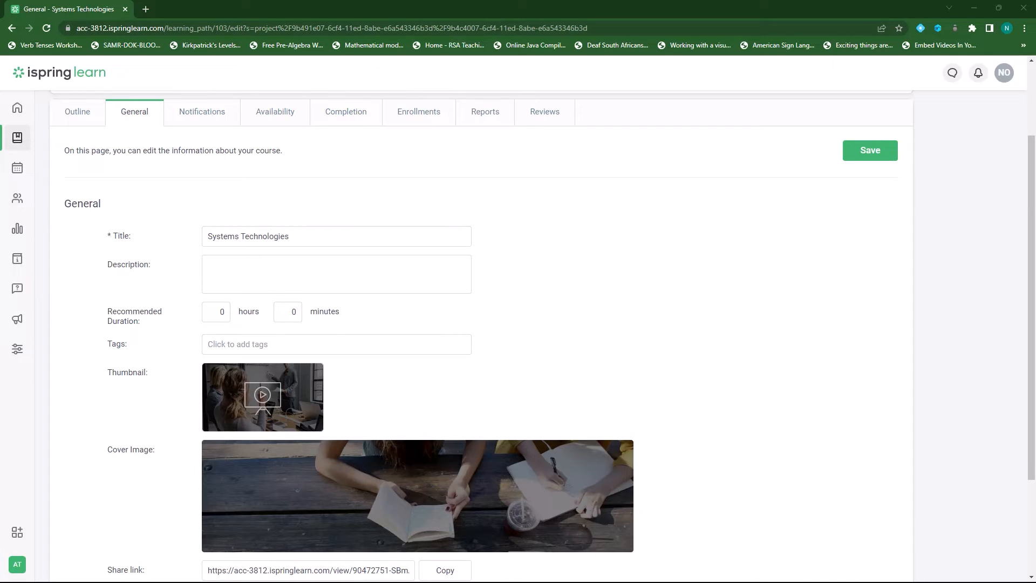
pyautogui.click(325, 270)
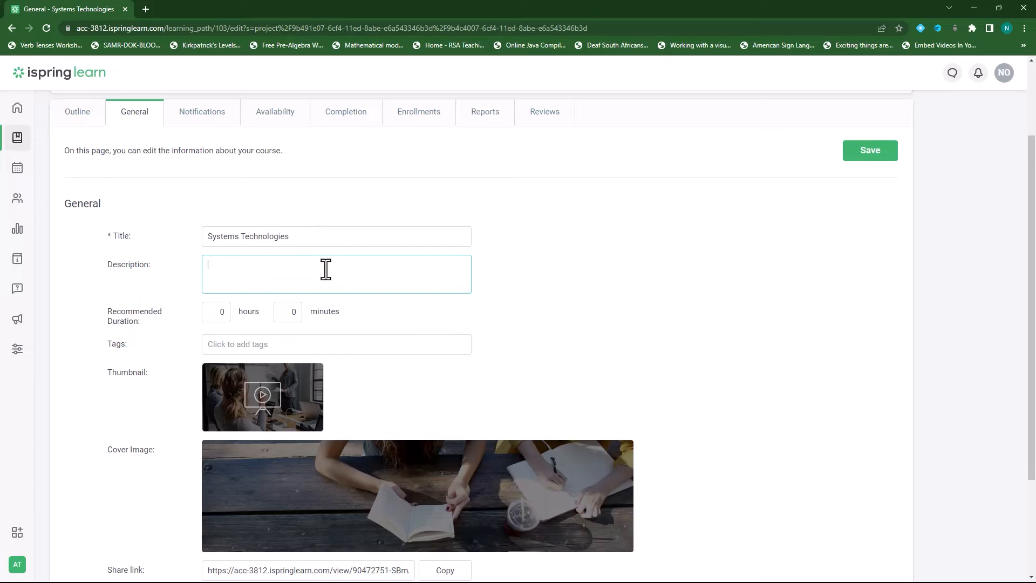
pyautogui.write('This course will prepare you for your final exam on systems technologies. It focusses on different computer systems and providing detailed information on the different types of computer systems. At the end of this course you will be able to pass your systems technologies exam with ease.')
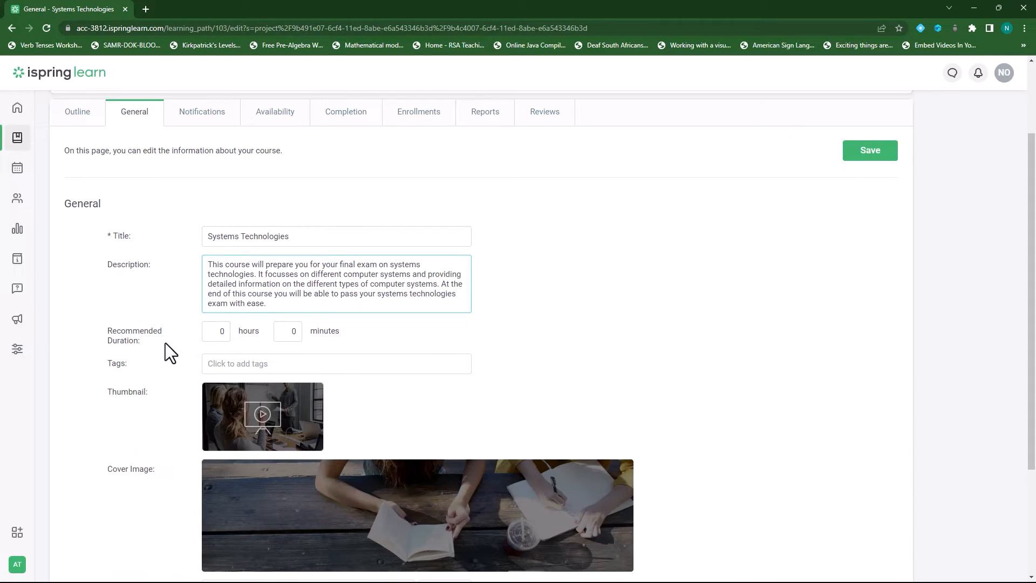
# Step: Set the course's recommended duration to 2 hours 30 minutes
pyautogui.click(224, 332)
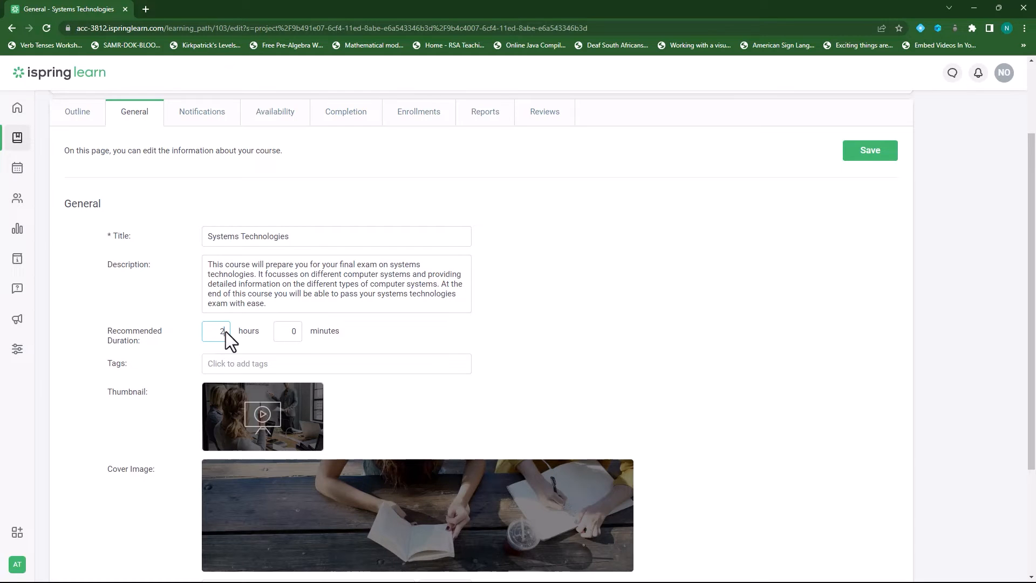
pyautogui.click(294, 332)
pyautogui.write('30')
# Step: Tag the course with "systems technology", "computers" and "online learning"
pyautogui.click(272, 364)
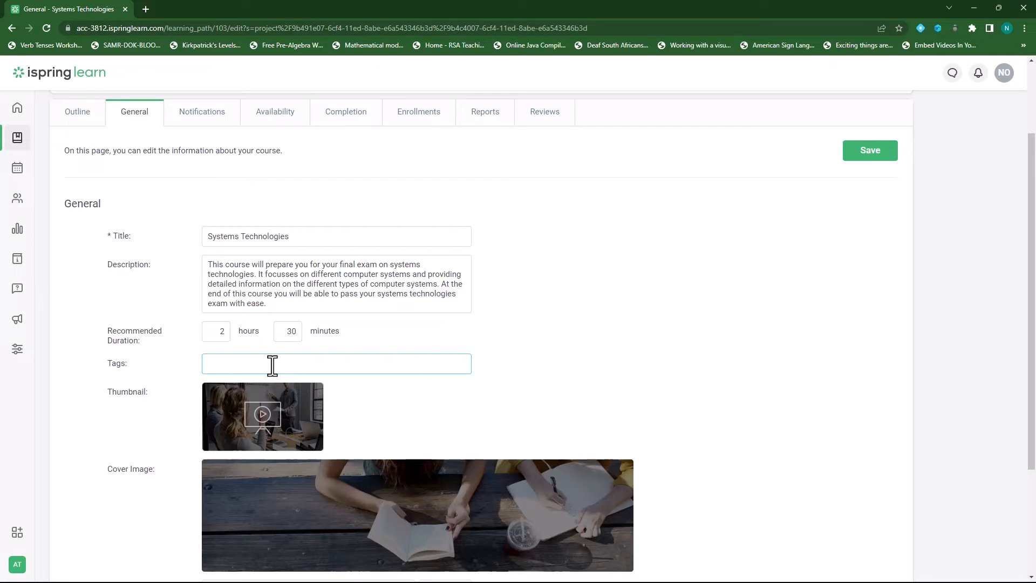
pyautogui.write('systems technology')
pyautogui.press('Return')
pyautogui.write('computers')
pyautogui.press('Return')
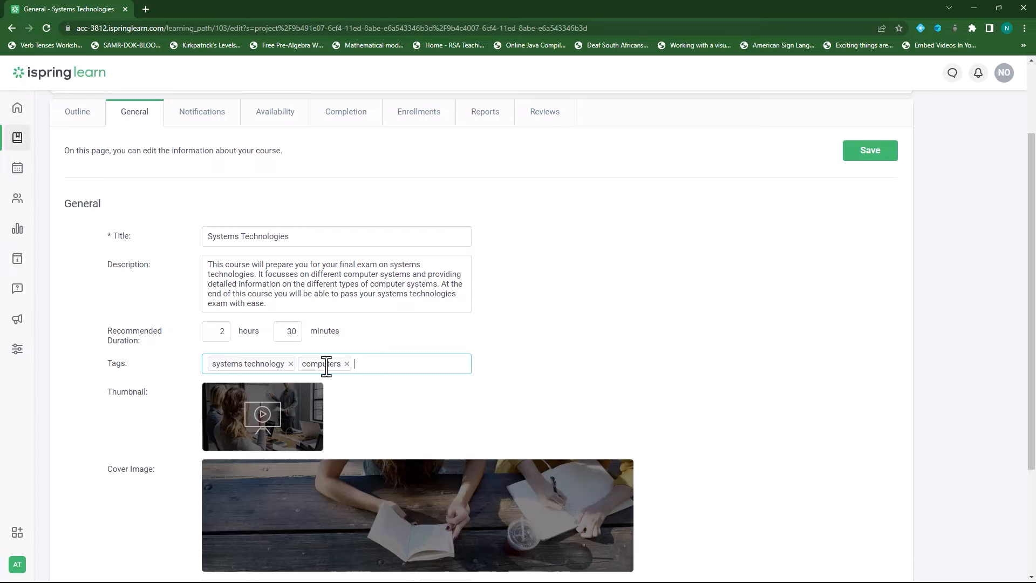
pyautogui.write('online learning')
pyautogui.press('Return')
# Step: Upload thumbnail-image.png from the iSpring LMS Demos folder as the course thumbnail
pyautogui.scroll(-1, 147, 414)
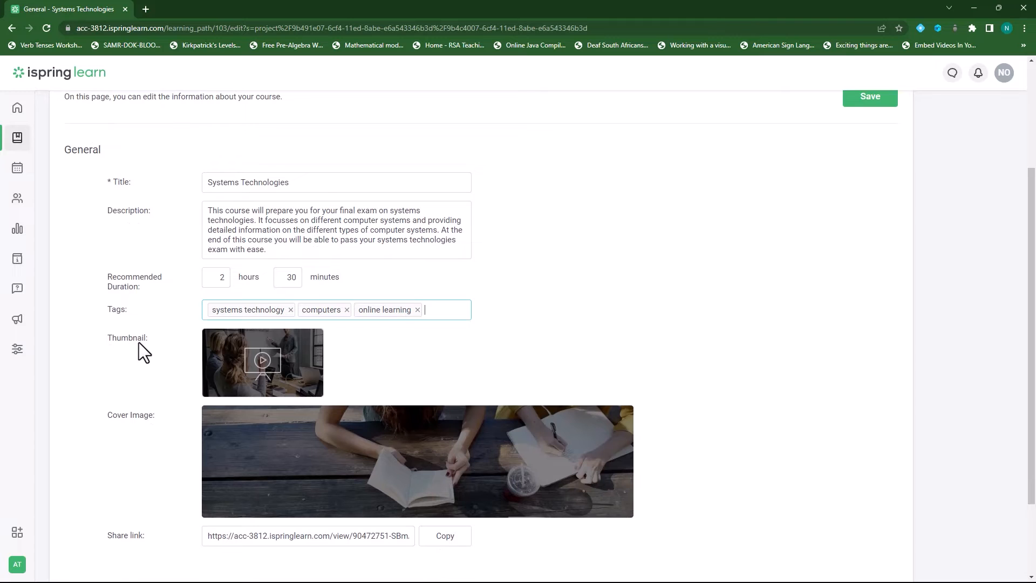
pyautogui.moveTo(273, 366)
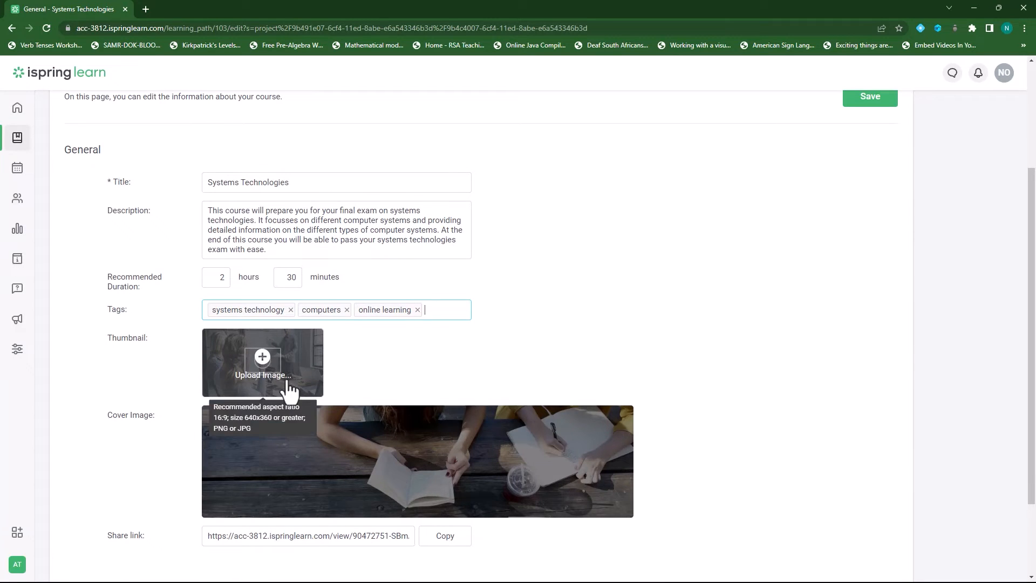
pyautogui.click(264, 361)
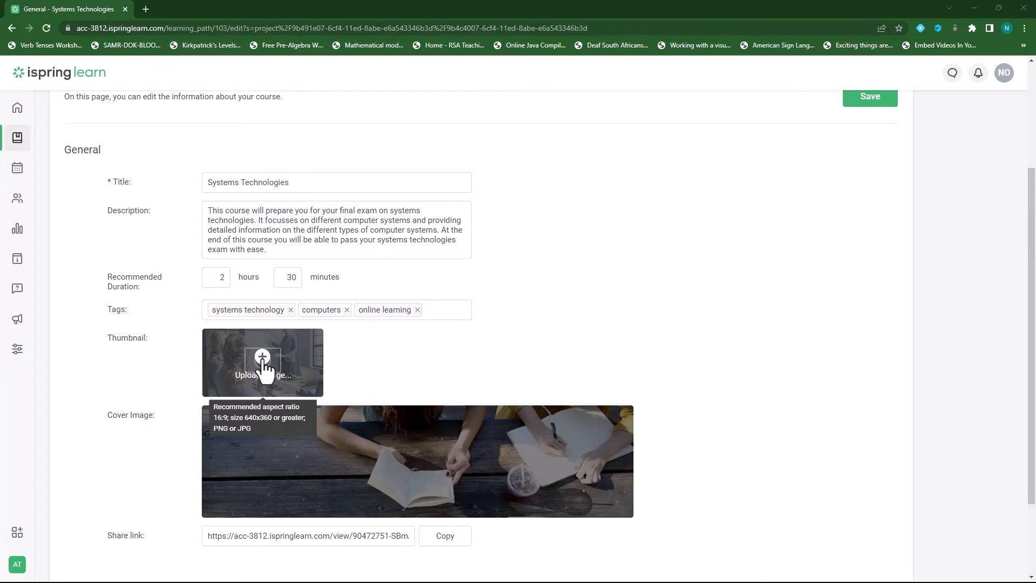
pyautogui.hotkey('alt', 'Up')
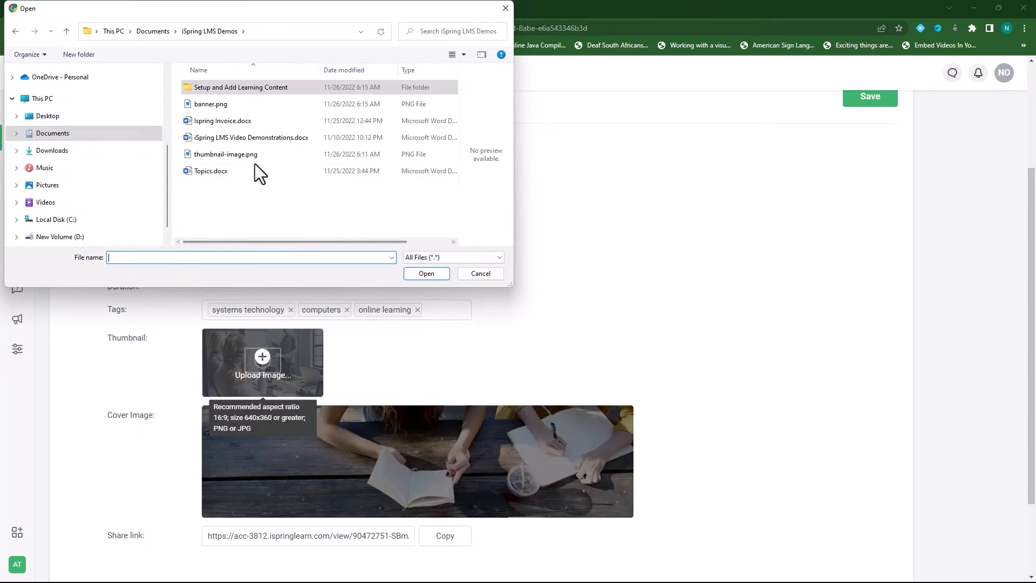
pyautogui.click(238, 155)
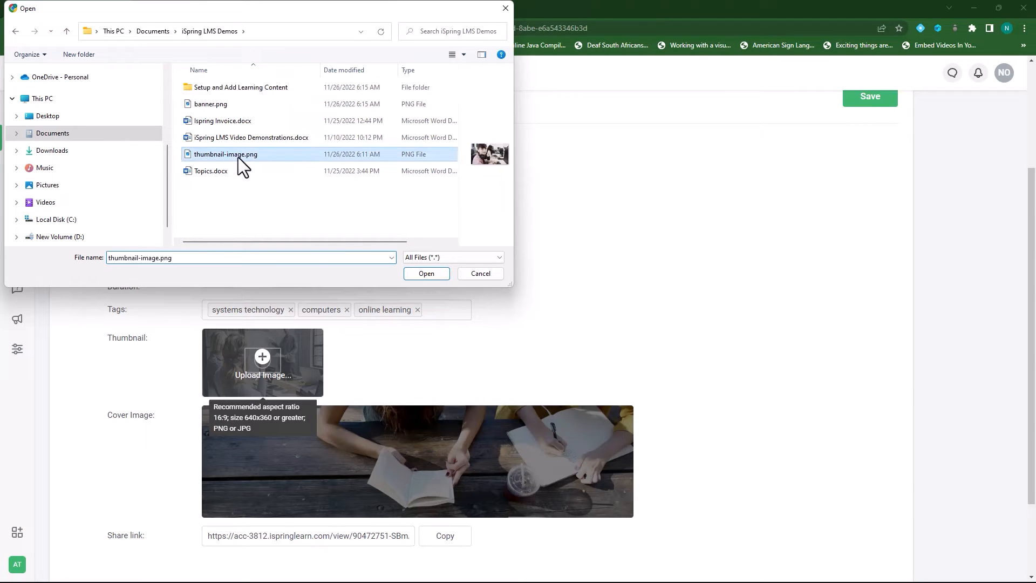
pyautogui.click(427, 274)
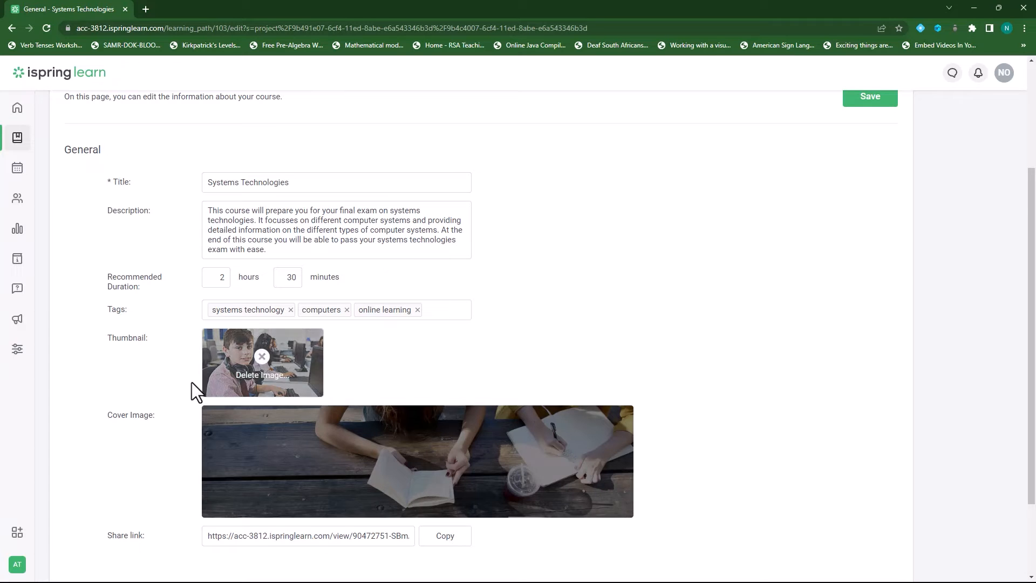
# Step: Upload banner.png from the iSpring LMS Demos folder as the course's cover image
pyautogui.scroll(-2, 172, 373)
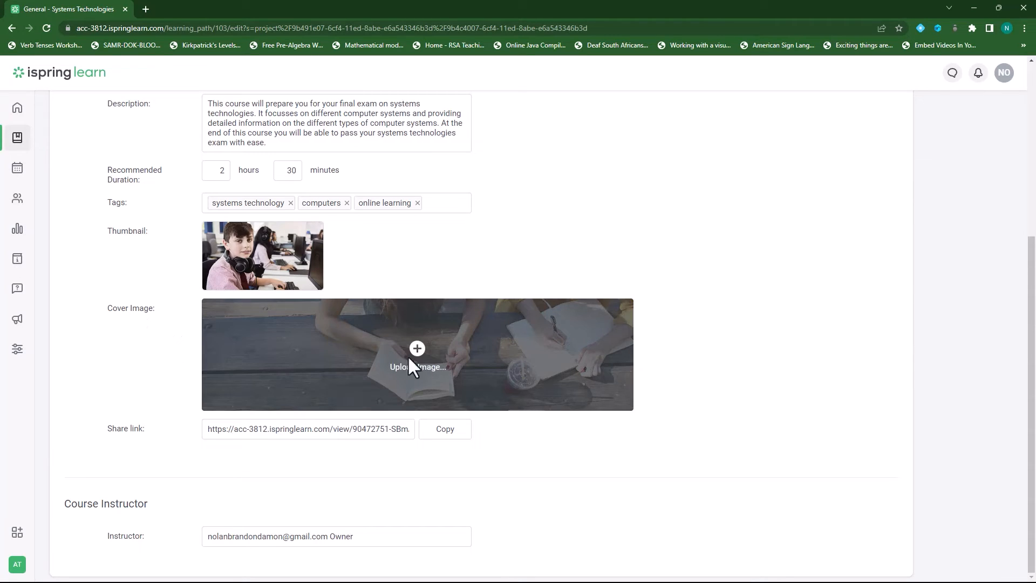
pyautogui.moveTo(403, 339)
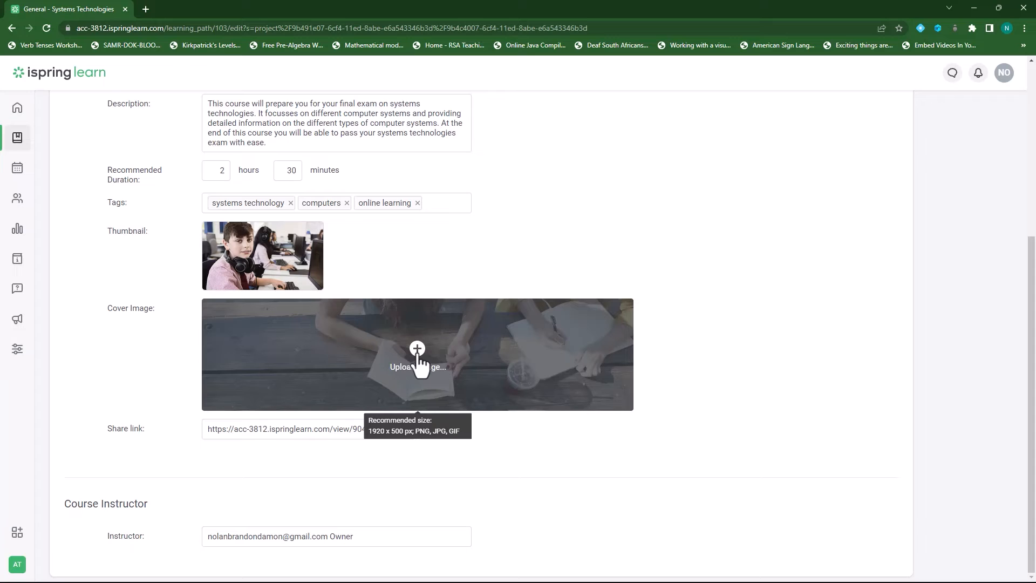
pyautogui.click(417, 356)
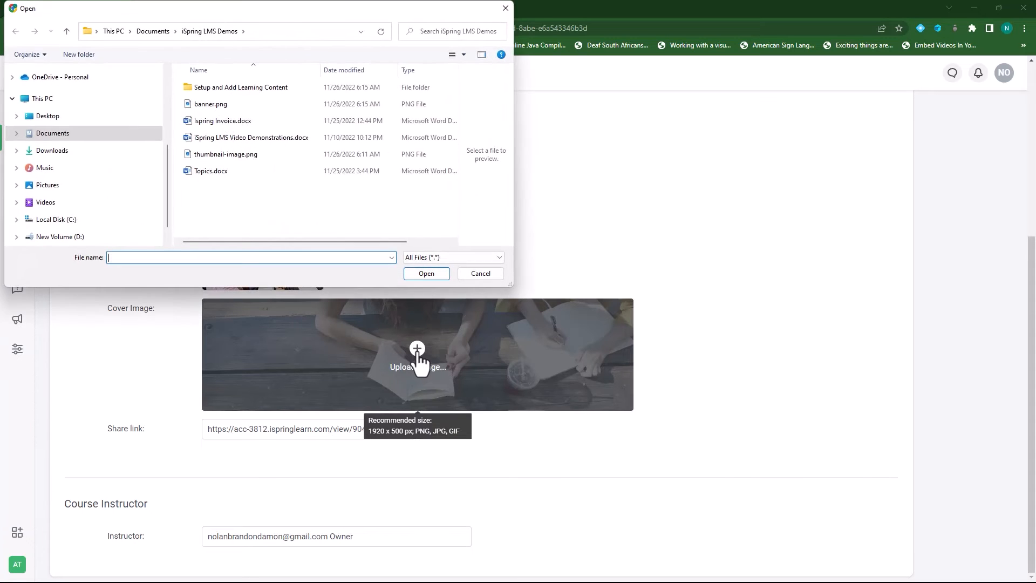
pyautogui.click(244, 105)
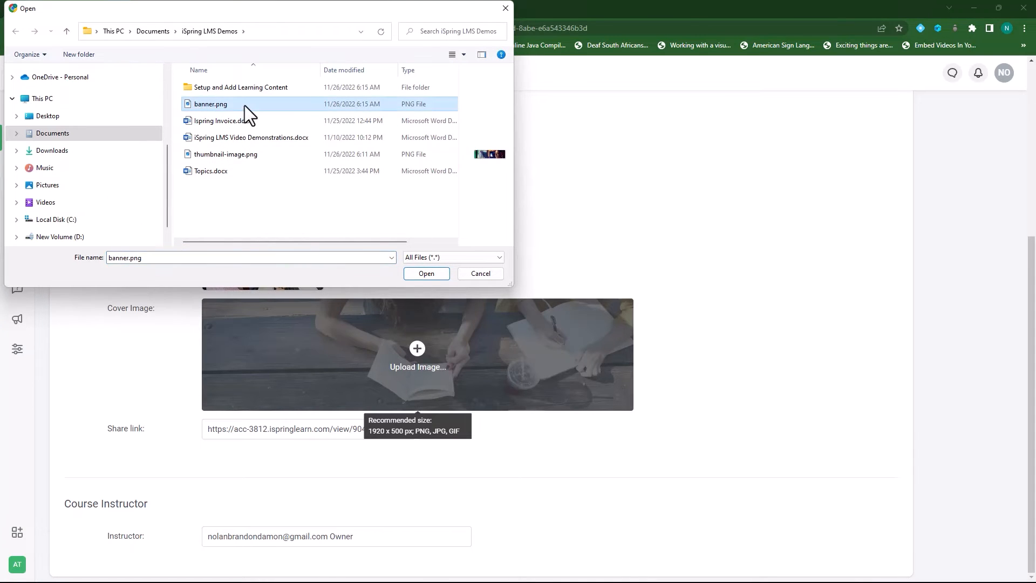
pyautogui.click(426, 274)
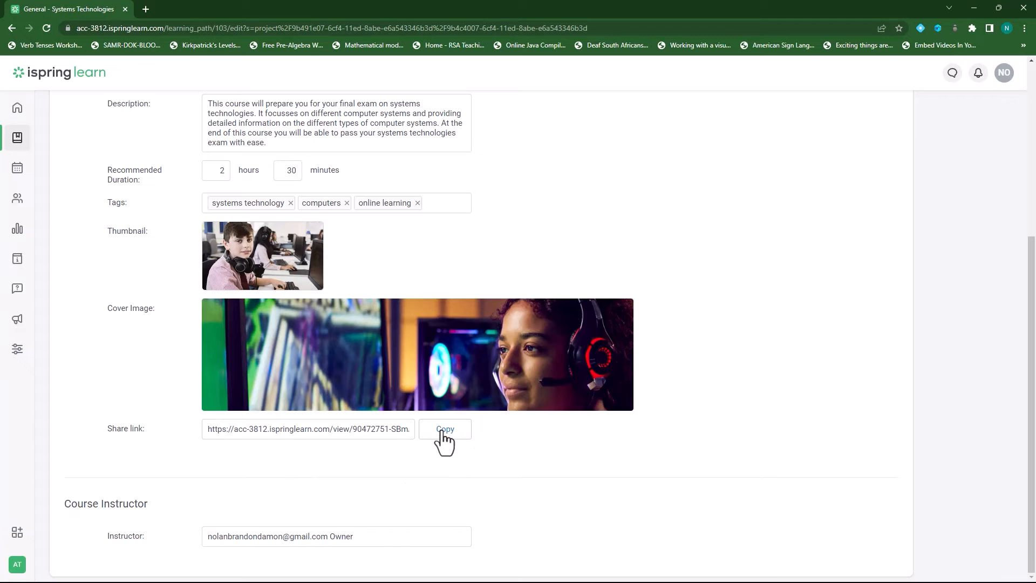
# Step: Copy the course's share link and open it in a new browser tab
pyautogui.click(146, 9)
pyautogui.rightClick(212, 28)
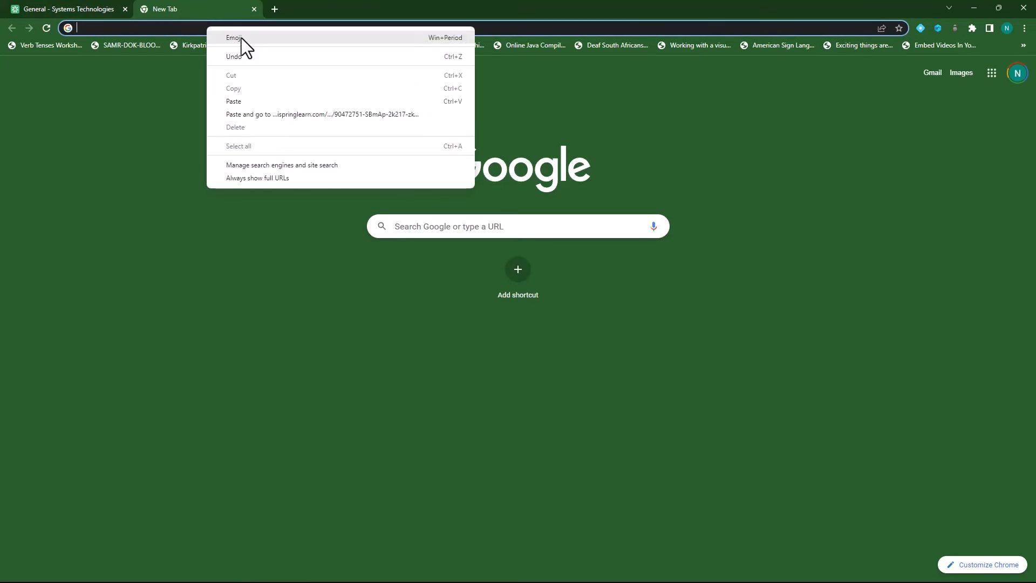
pyautogui.click(284, 115)
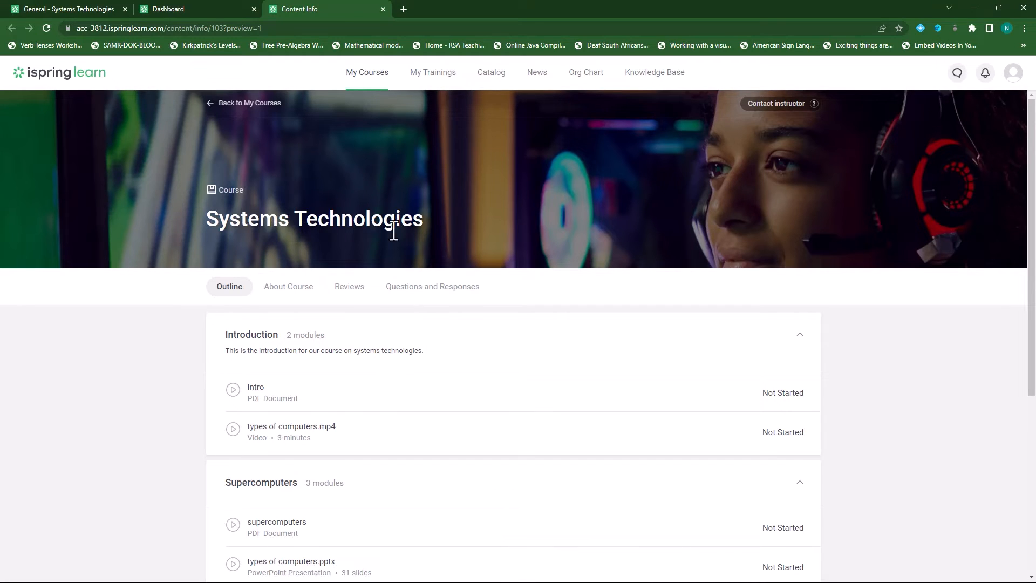
# Step: Review the learner view's cover image and its Introduction, Supercomputers and Mainframe Computers modules, and close the preview and dashboard pages
pyautogui.scroll(-2, 260, 252)
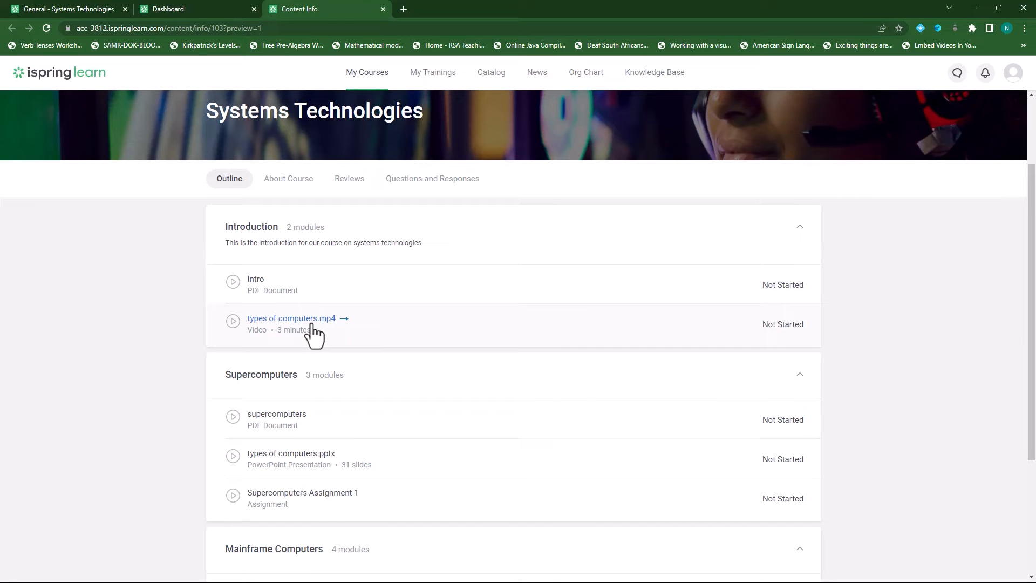
pyautogui.scroll(-2, 313, 335)
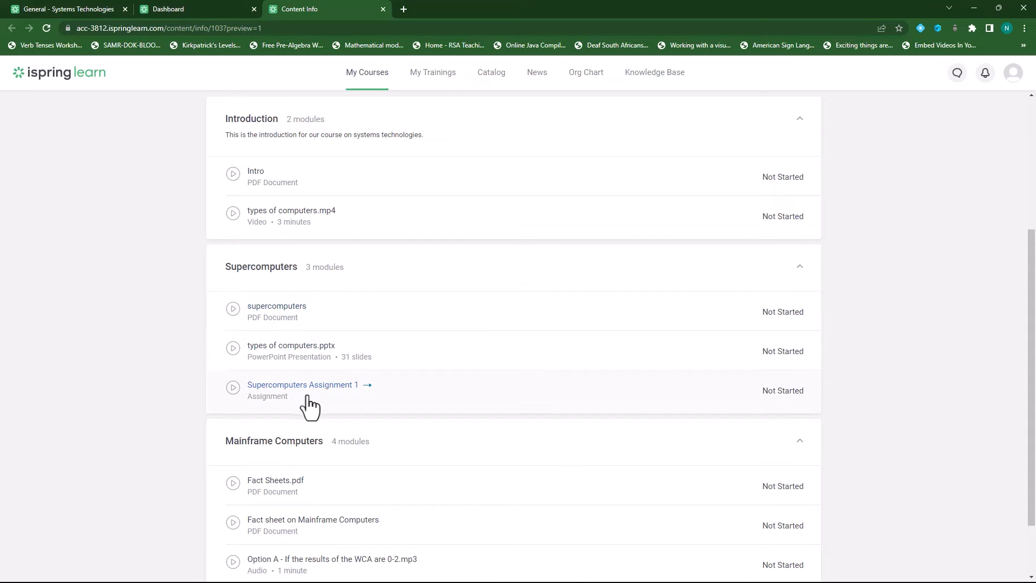
pyautogui.scroll(-2, 310, 406)
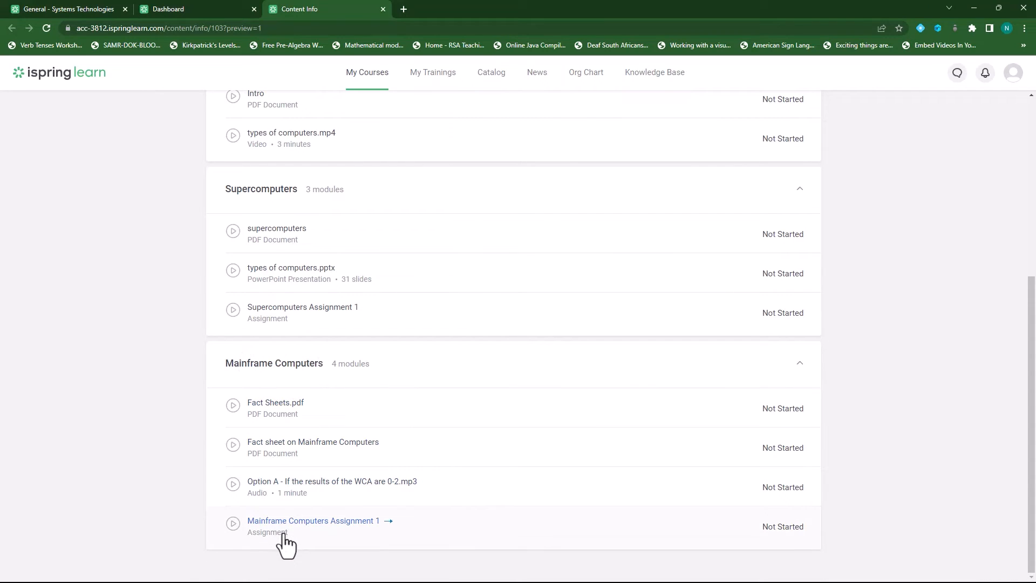
pyautogui.scroll(5, 340, 444)
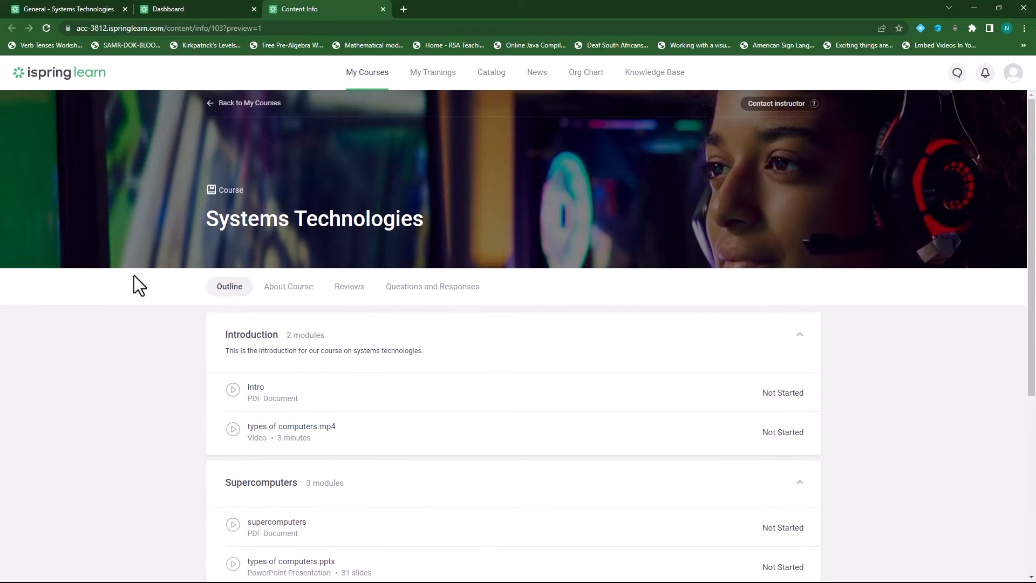
pyautogui.scroll(-4, 447, 400)
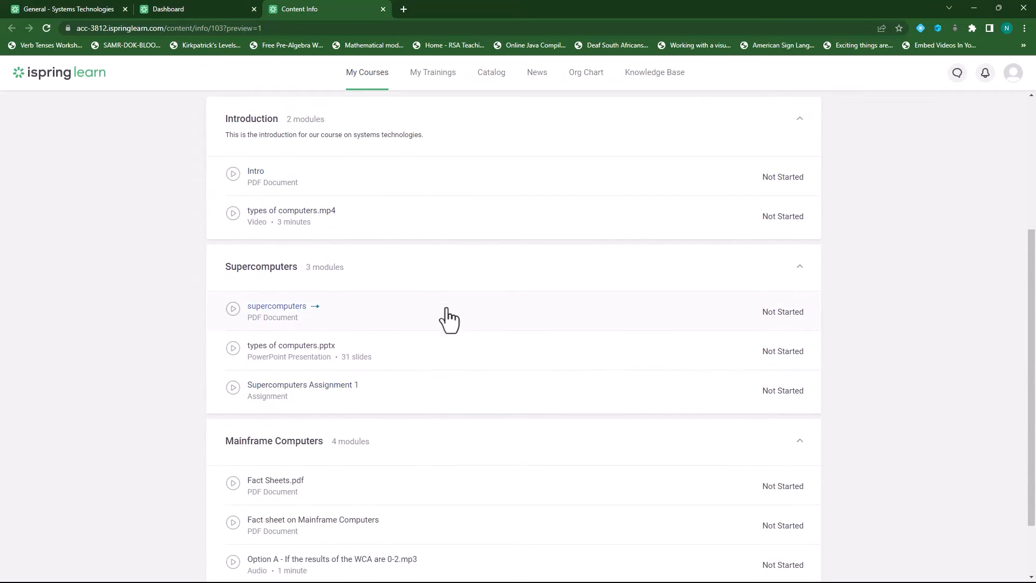
pyautogui.scroll(-2, 442, 443)
pyautogui.scroll(2, 363, 345)
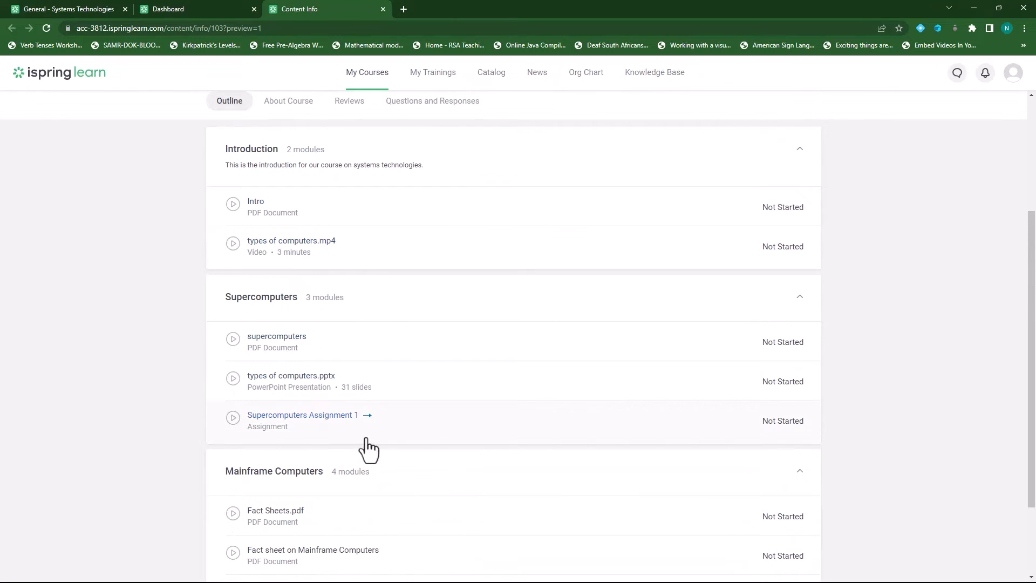
pyautogui.scroll(4, 431, 383)
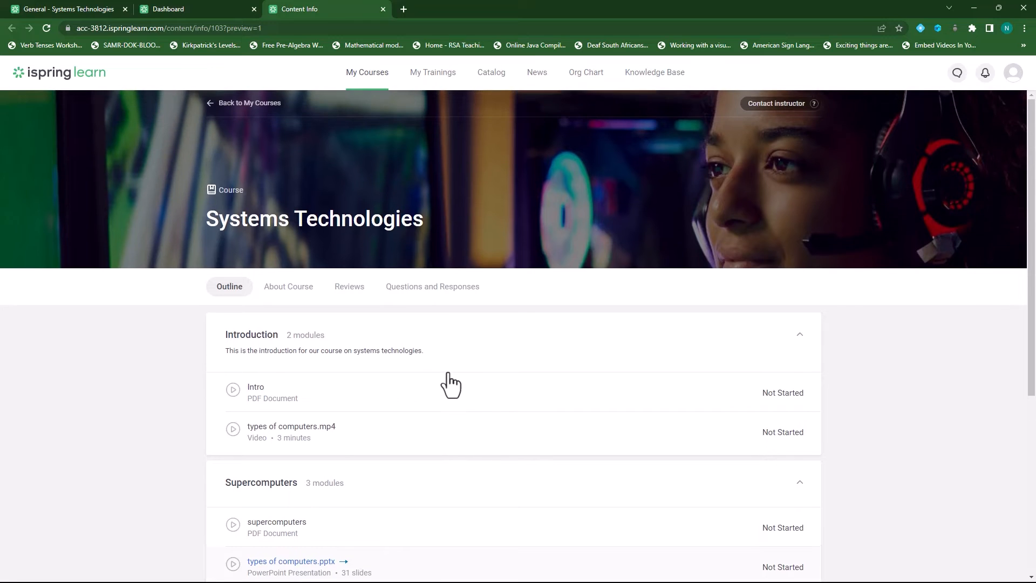
pyautogui.click(383, 9)
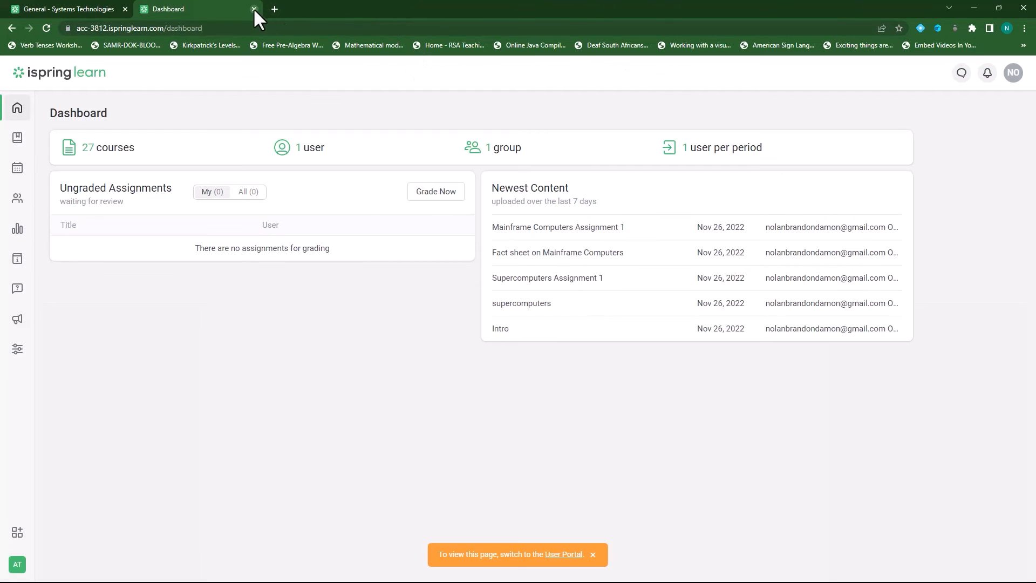
pyautogui.click(253, 9)
# Step: Check the course's general information once more and save it
pyautogui.scroll(5, 292, 340)
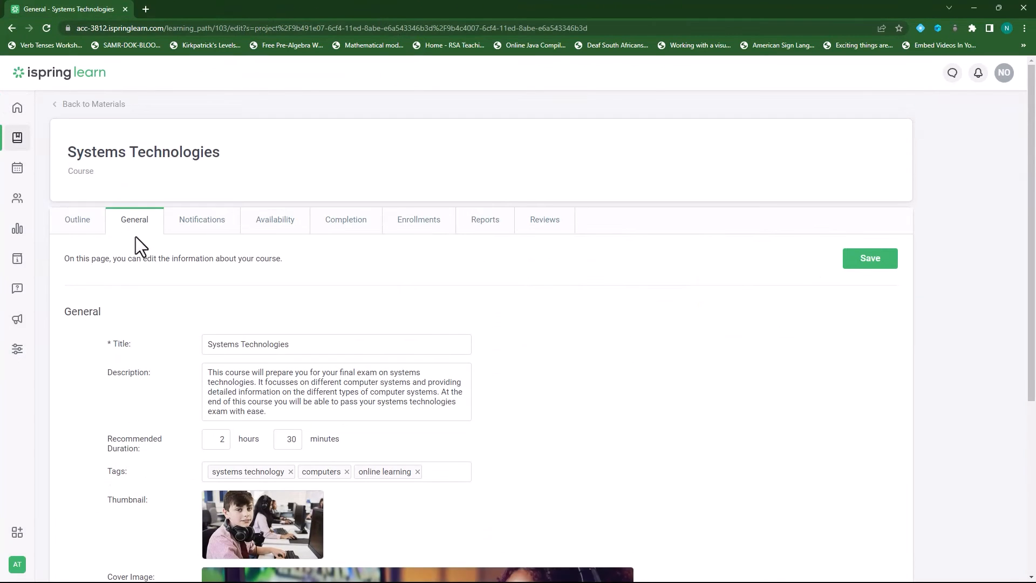
pyautogui.scroll(-5, 155, 273)
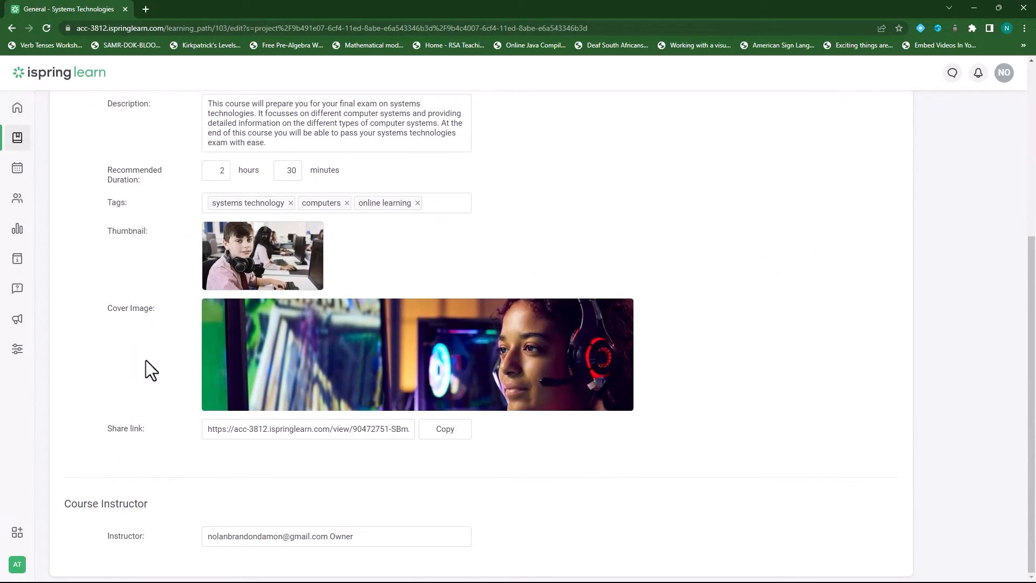
pyautogui.scroll(5, 571, 488)
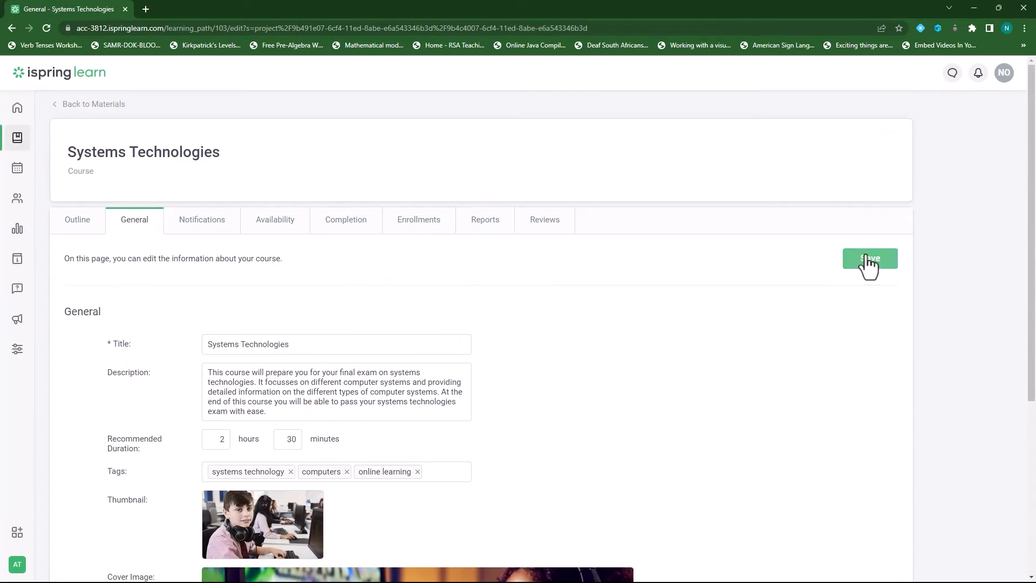
pyautogui.click(871, 263)
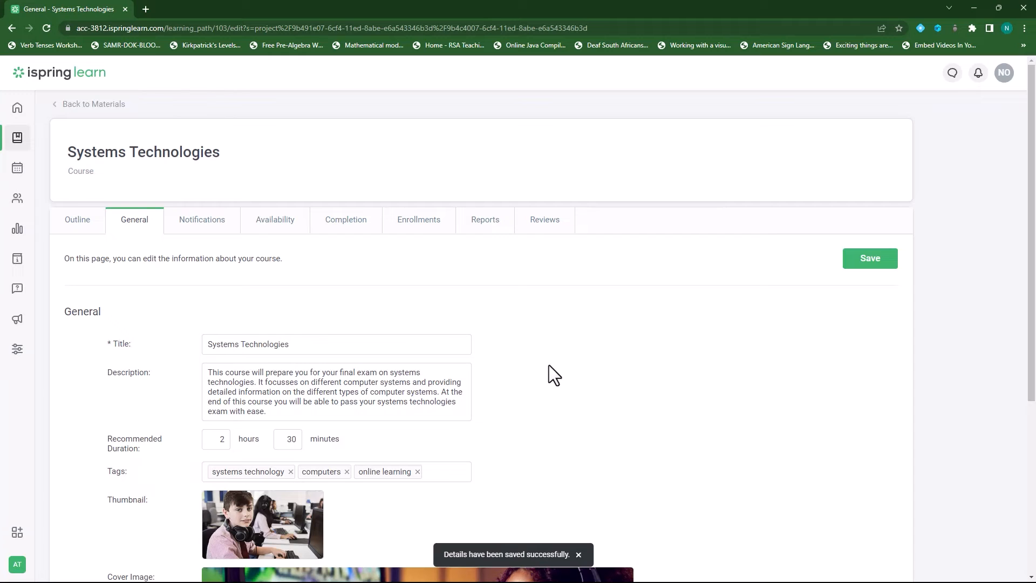
# Step: Check the course's enrollment notification text and add a reminder that notifies users 7 days prior to the due date
pyautogui.click(199, 226)
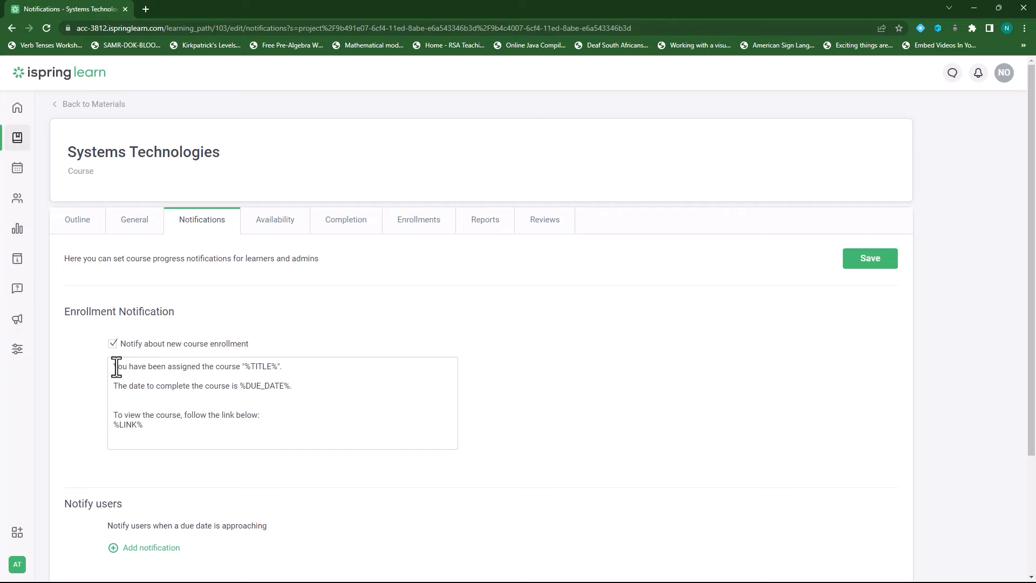
pyautogui.moveTo(116, 367); pyautogui.dragTo(153, 432)
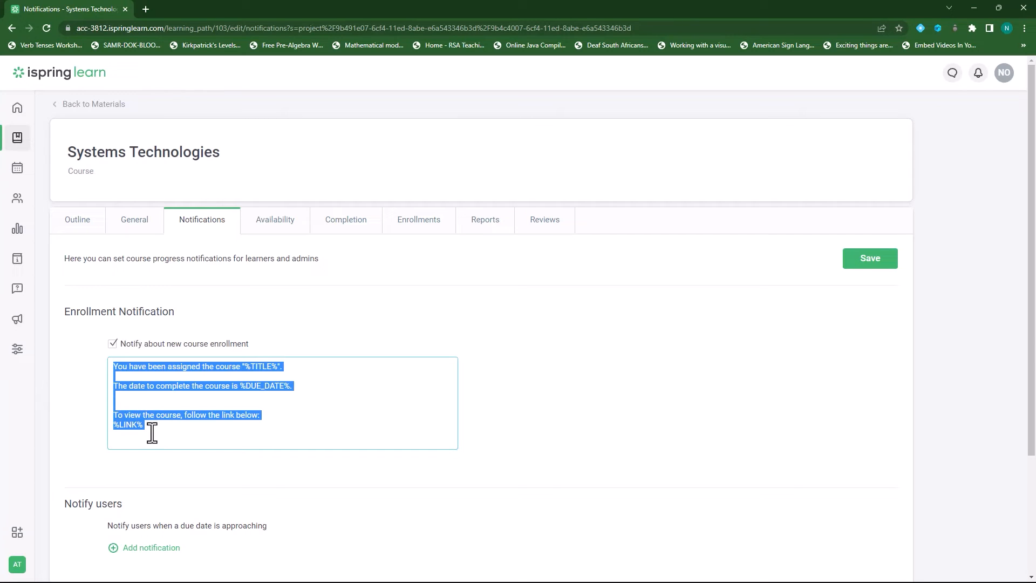
pyautogui.click(290, 311)
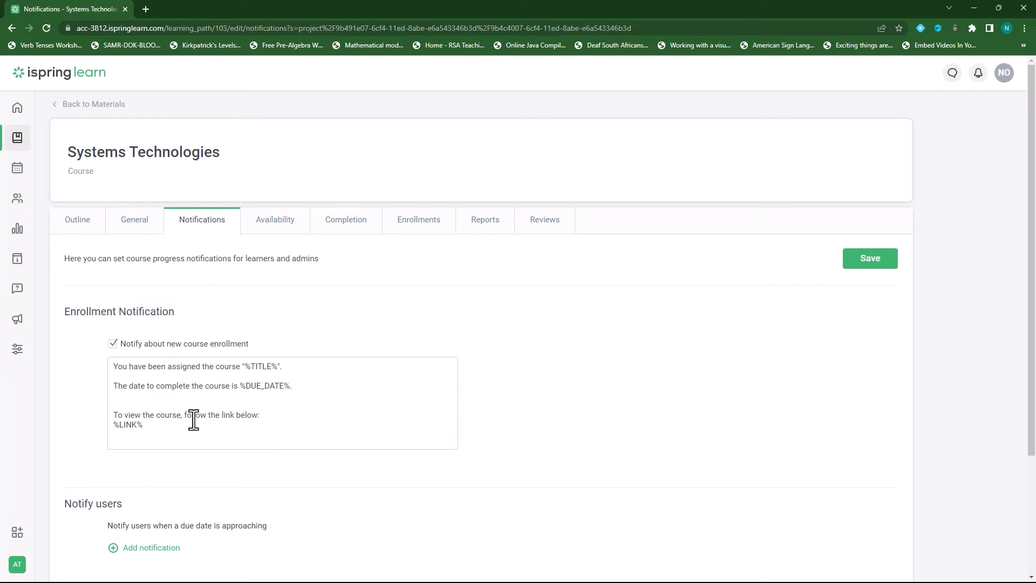
pyautogui.scroll(-2, 91, 382)
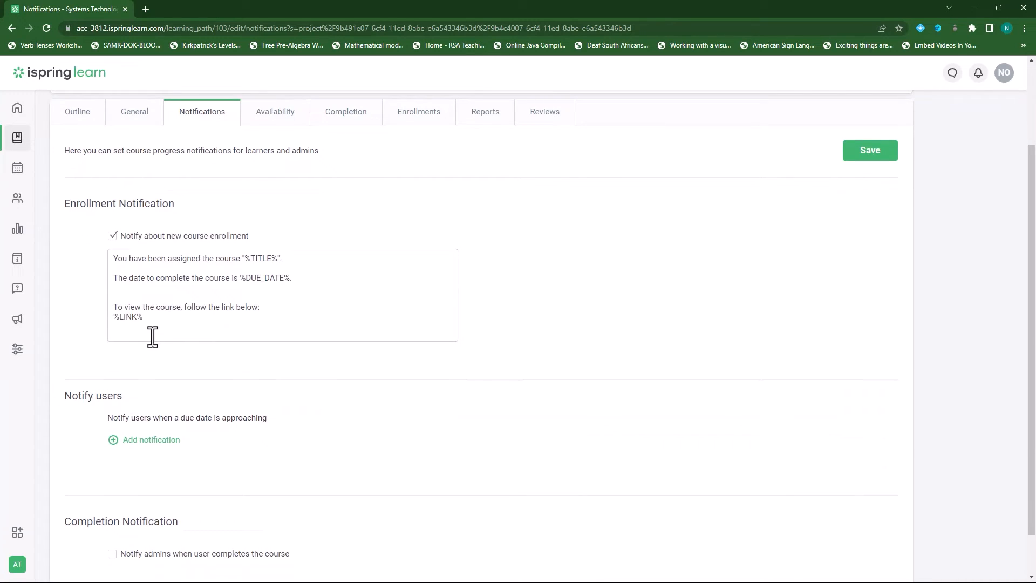
pyautogui.scroll(-1, 297, 405)
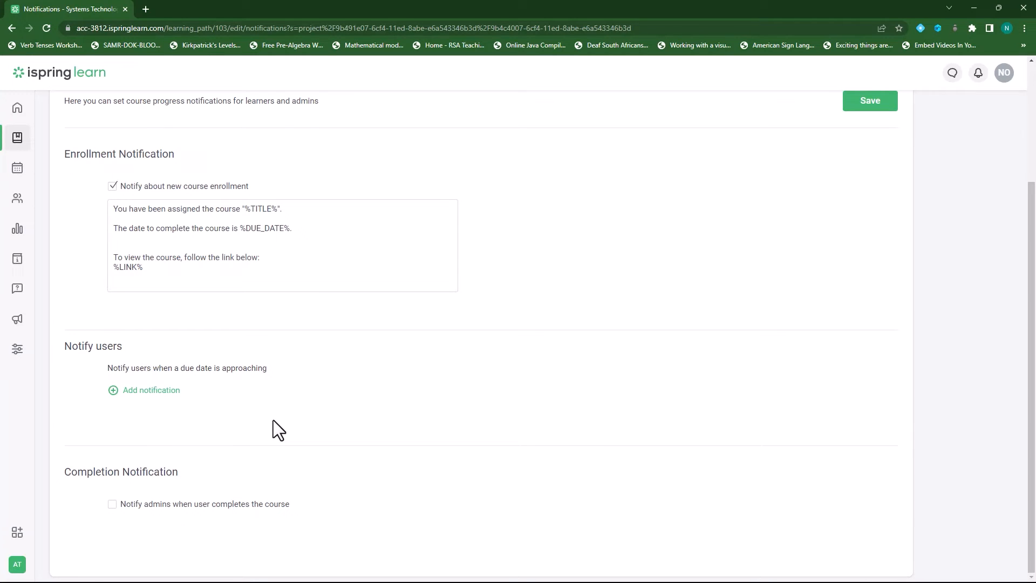
pyautogui.click(114, 391)
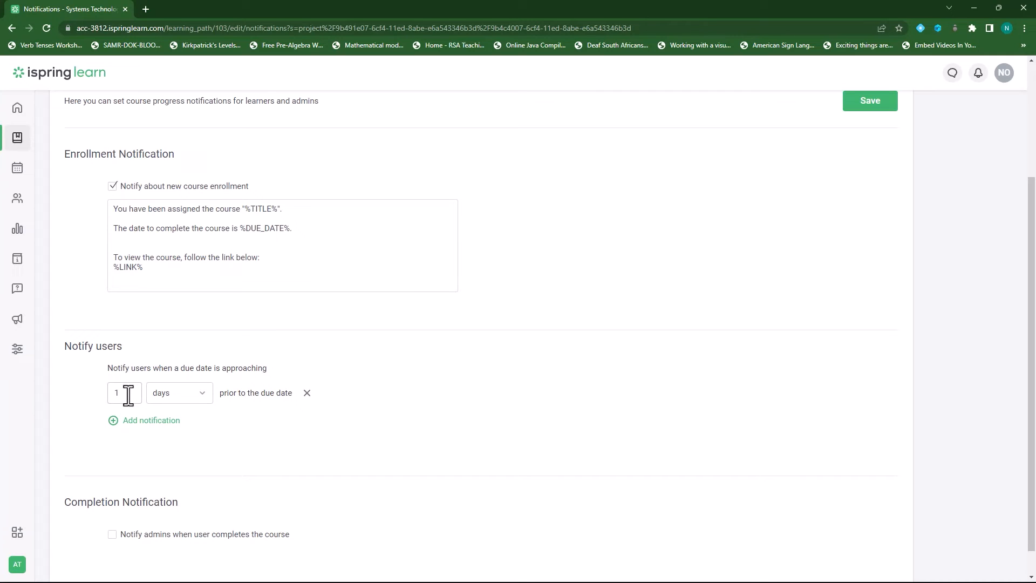
pyautogui.moveTo(128, 395); pyautogui.dragTo(103, 393)
pyautogui.click(208, 400)
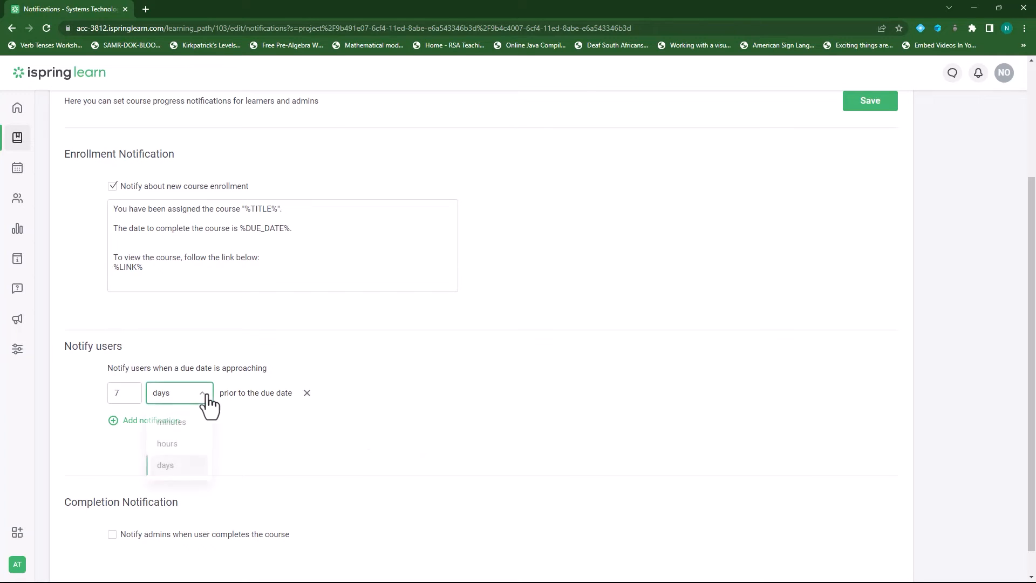
pyautogui.click(183, 465)
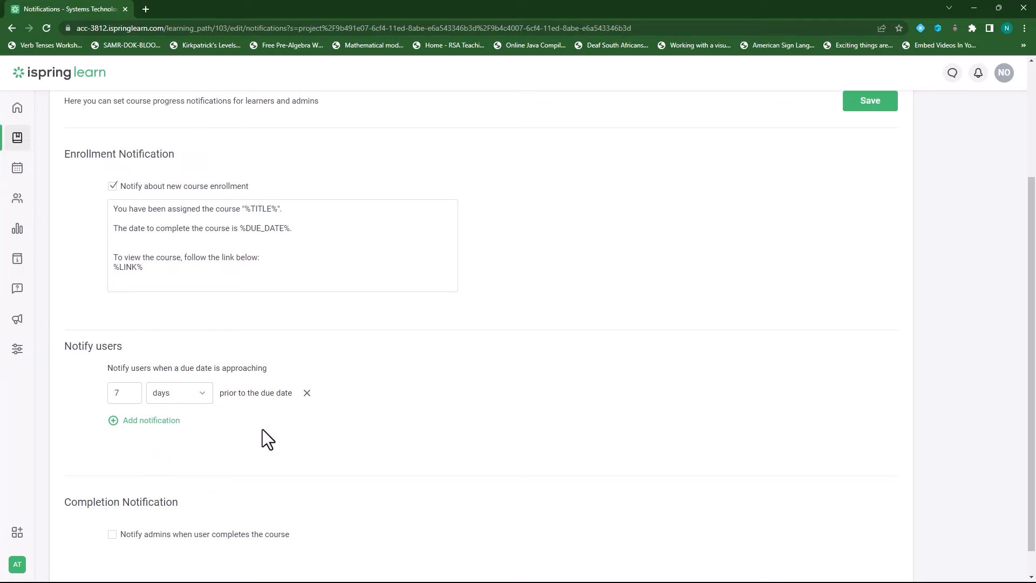
# Step: Try the completion notification for admins with its administrator selection, and switch the option off again
pyautogui.scroll(-1, 340, 414)
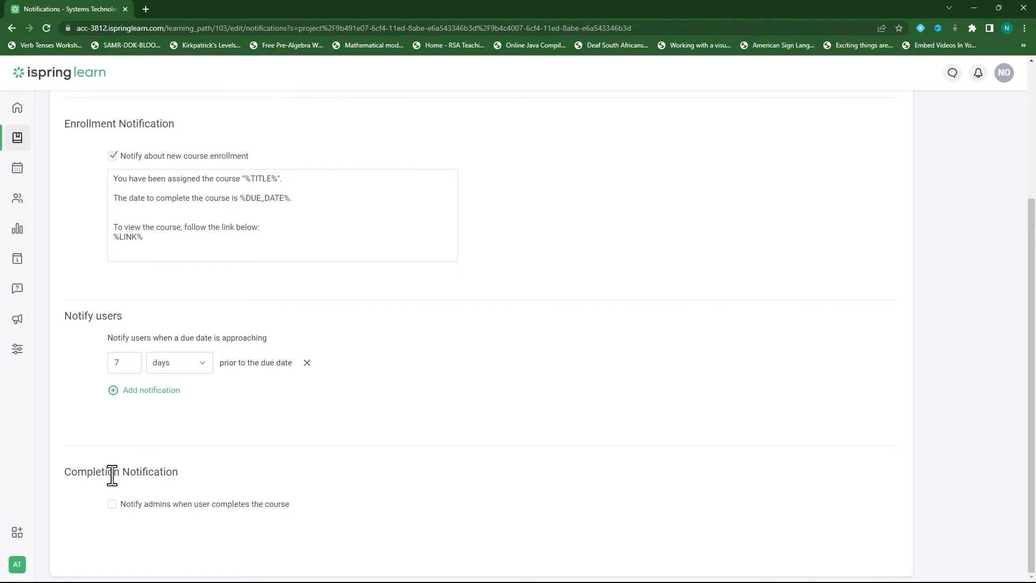
pyautogui.click(113, 504)
pyautogui.scroll(-1, 419, 455)
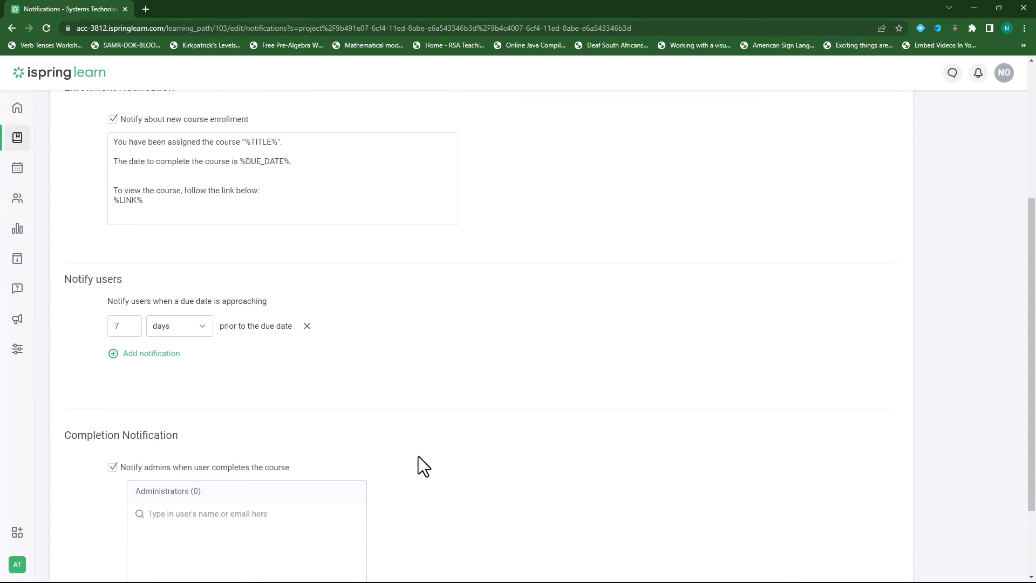
pyautogui.scroll(-2, 419, 455)
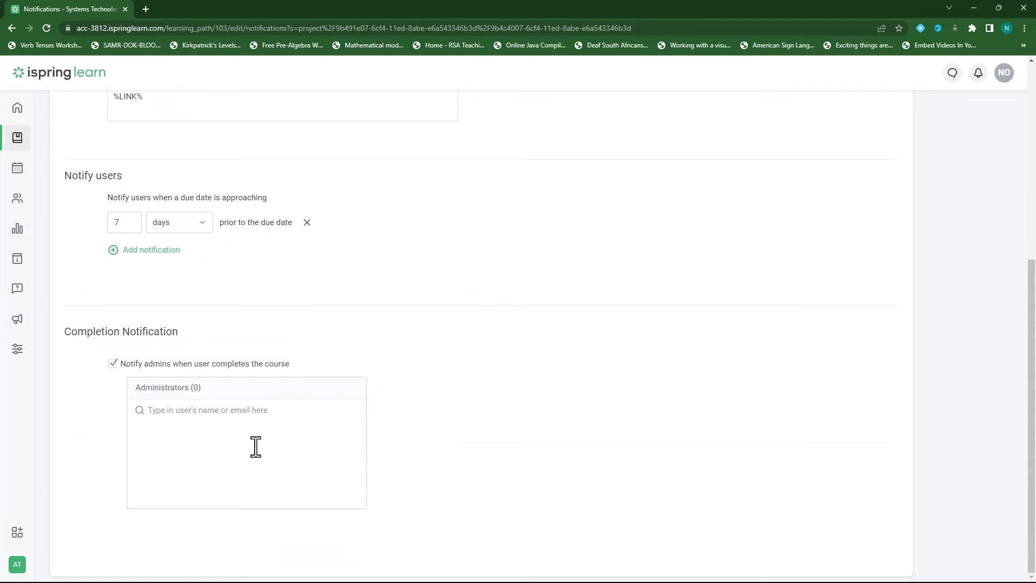
pyautogui.click(193, 416)
pyautogui.click(114, 364)
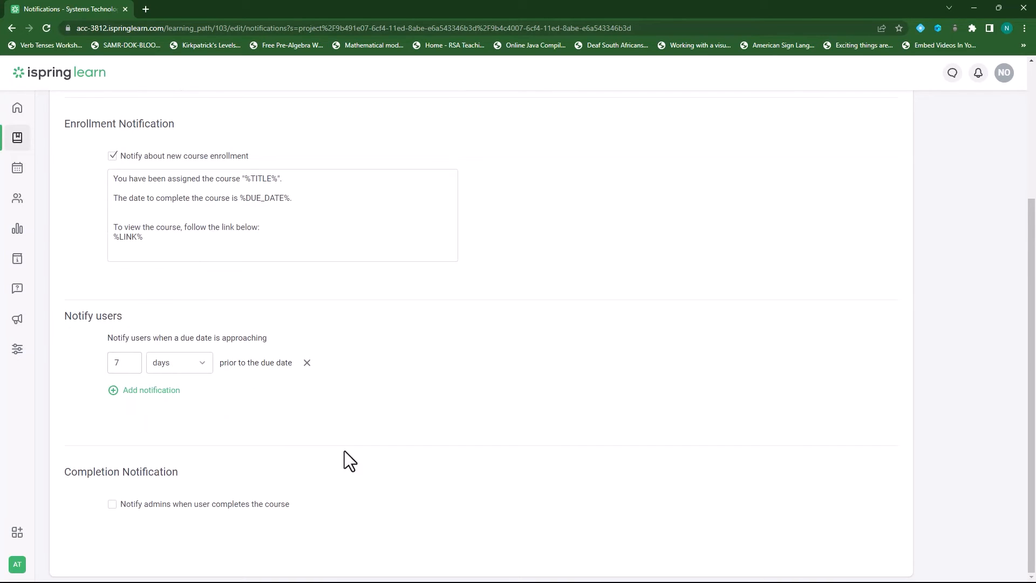
# Step: Save the course's notification settings
pyautogui.scroll(4, 345, 454)
pyautogui.click(856, 263)
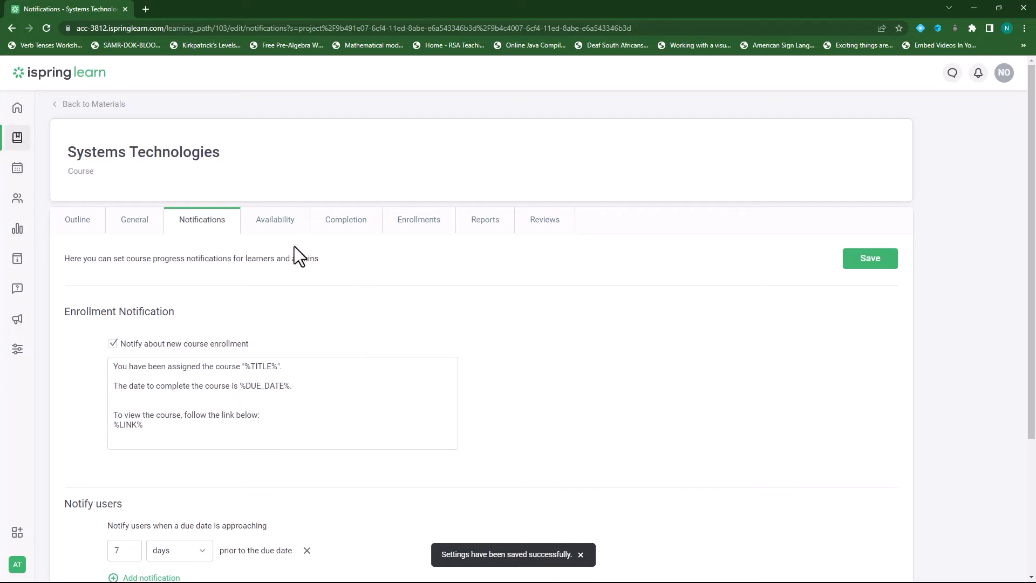
# Step: Add a Group-based automatic enrollment rule in the course's availability settings and check its condition and group choices, leaving the group unselected
pyautogui.click(279, 226)
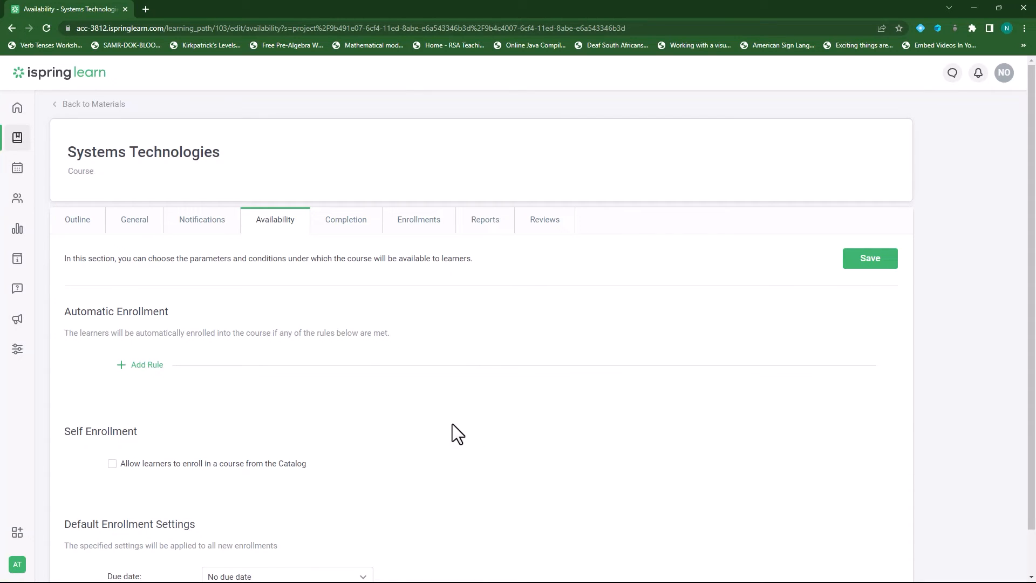
pyautogui.scroll(-1, 452, 426)
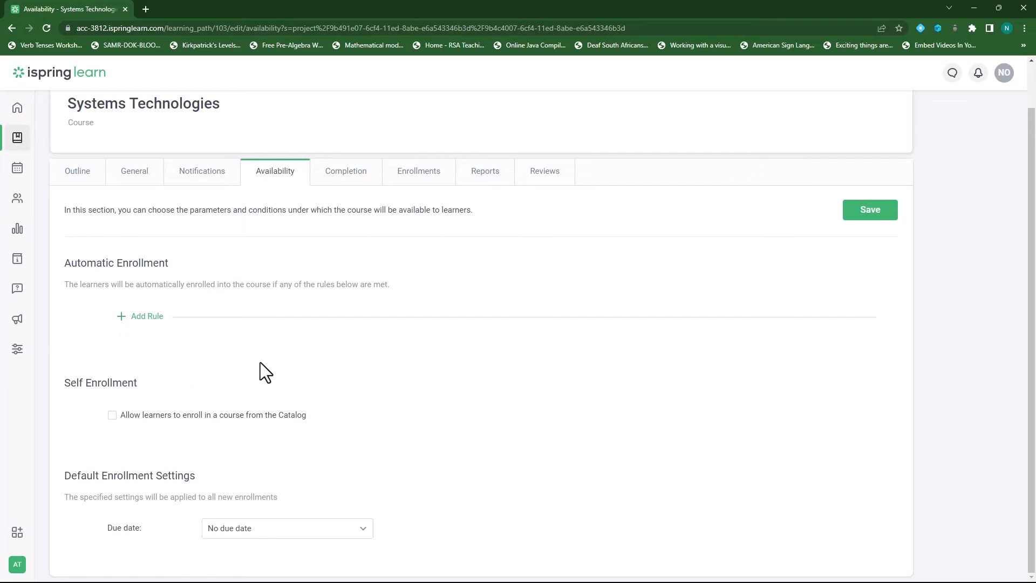
pyautogui.click(123, 319)
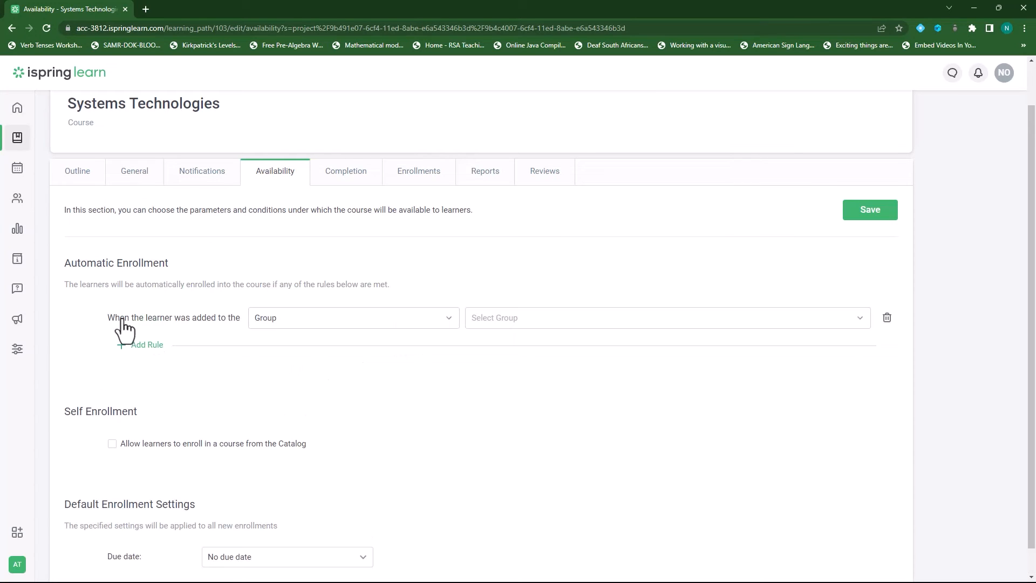
pyautogui.click(440, 323)
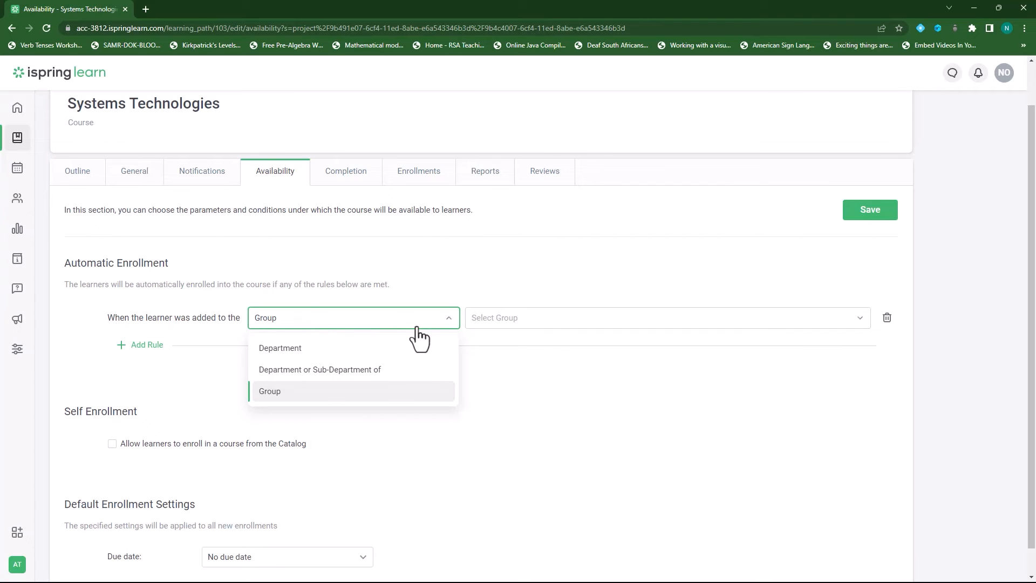
pyautogui.click(549, 323)
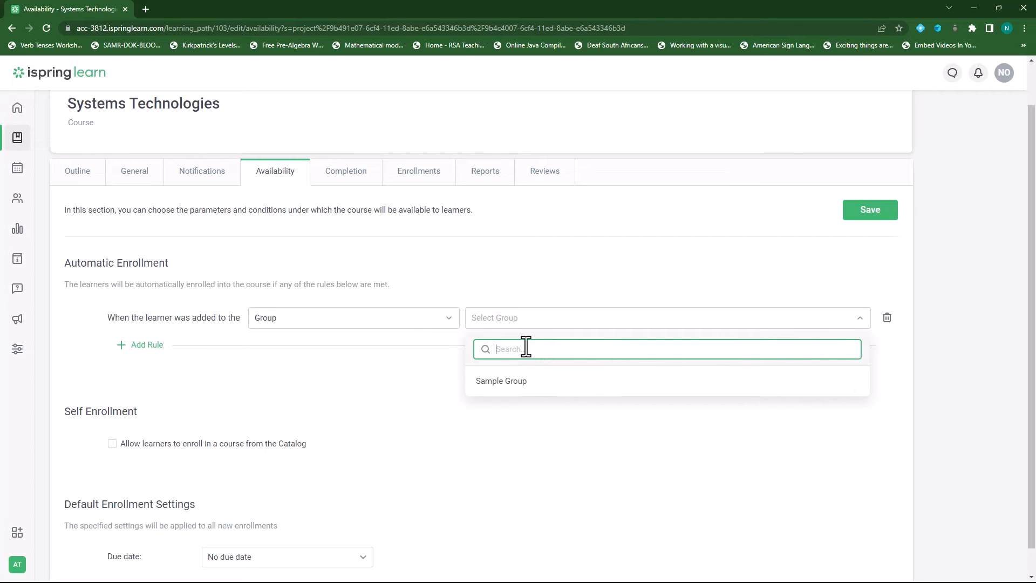
pyautogui.click(383, 379)
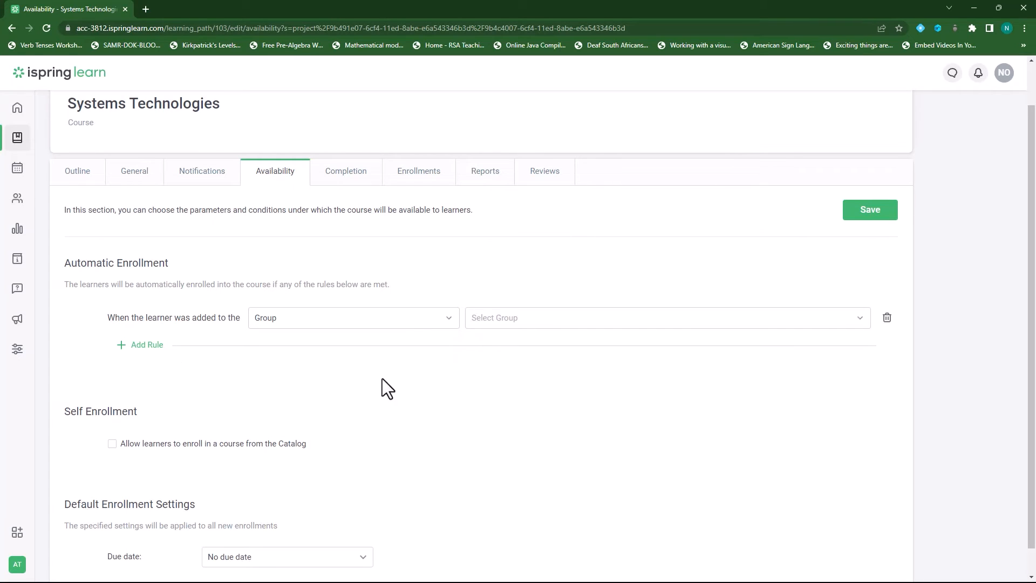
# Step: Try self enrollment from the Catalog with its category choices and administrator approval option, and switch both options off again
pyautogui.scroll(-1, 212, 361)
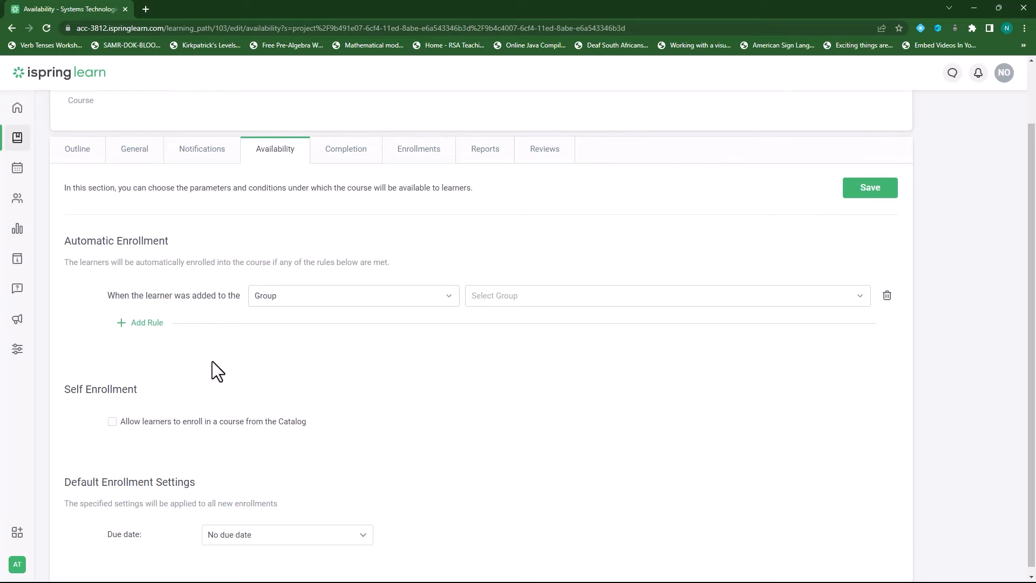
pyautogui.click(113, 415)
pyautogui.click(413, 440)
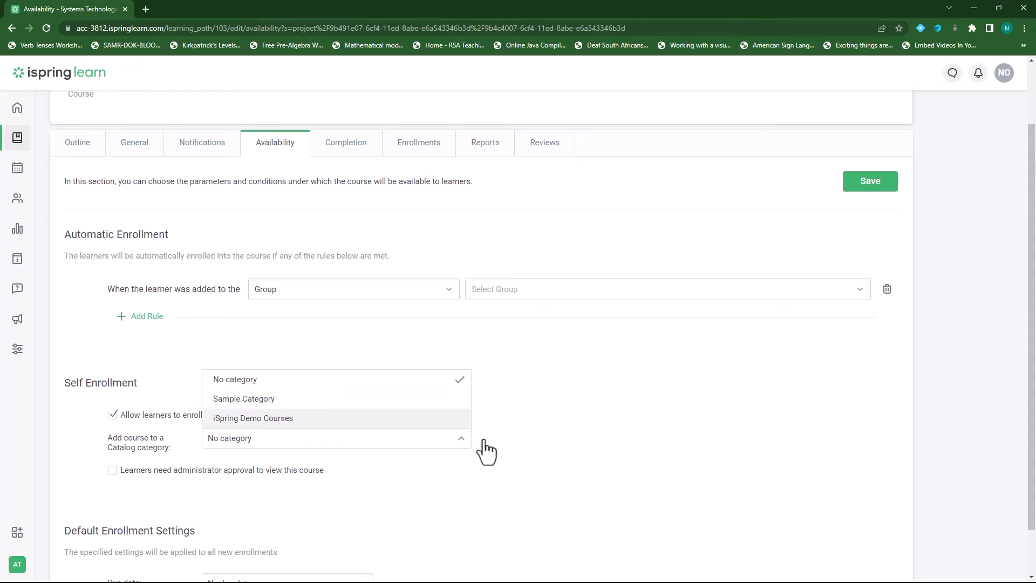
pyautogui.click(607, 445)
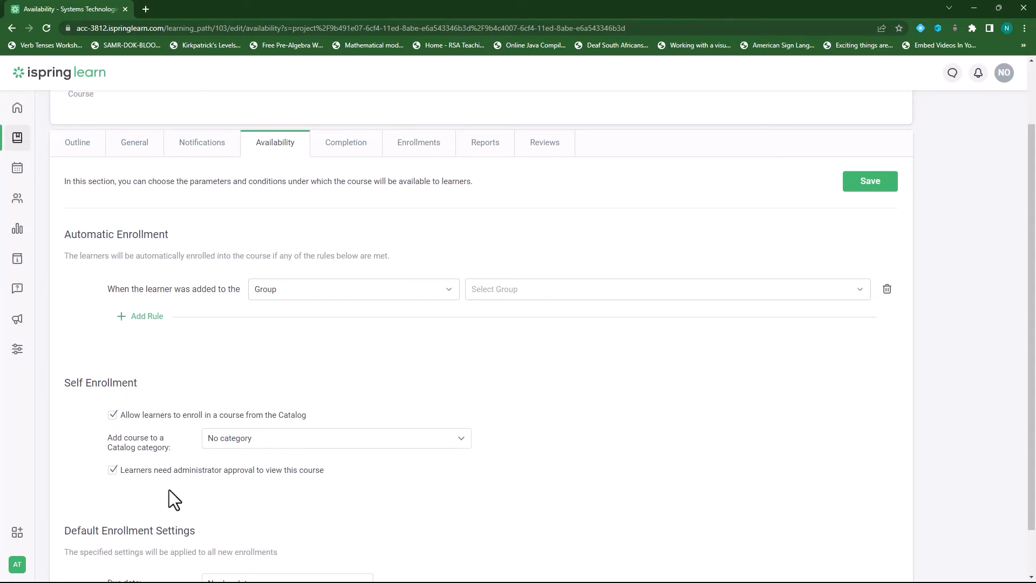
pyautogui.click(112, 471)
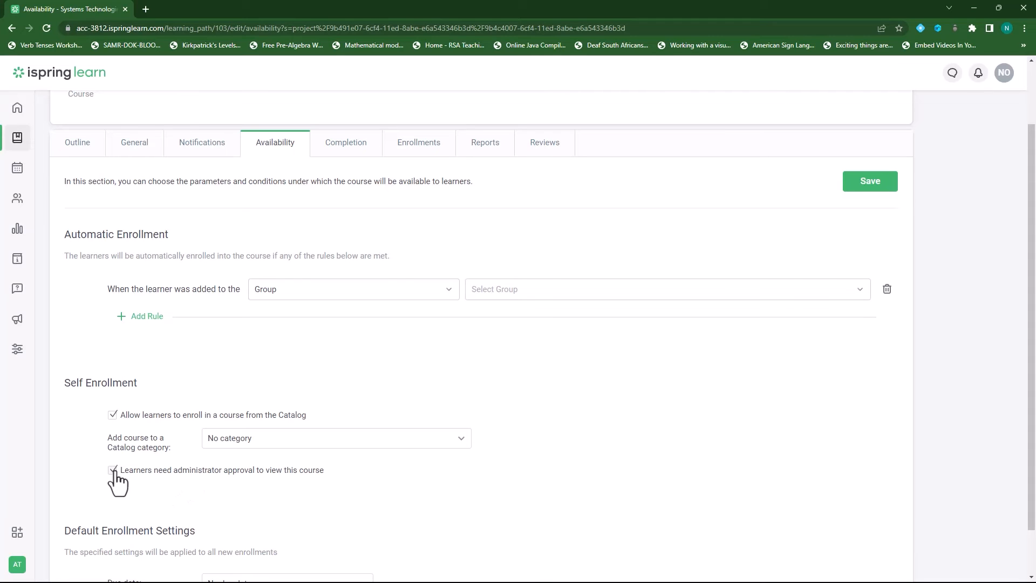
pyautogui.click(113, 416)
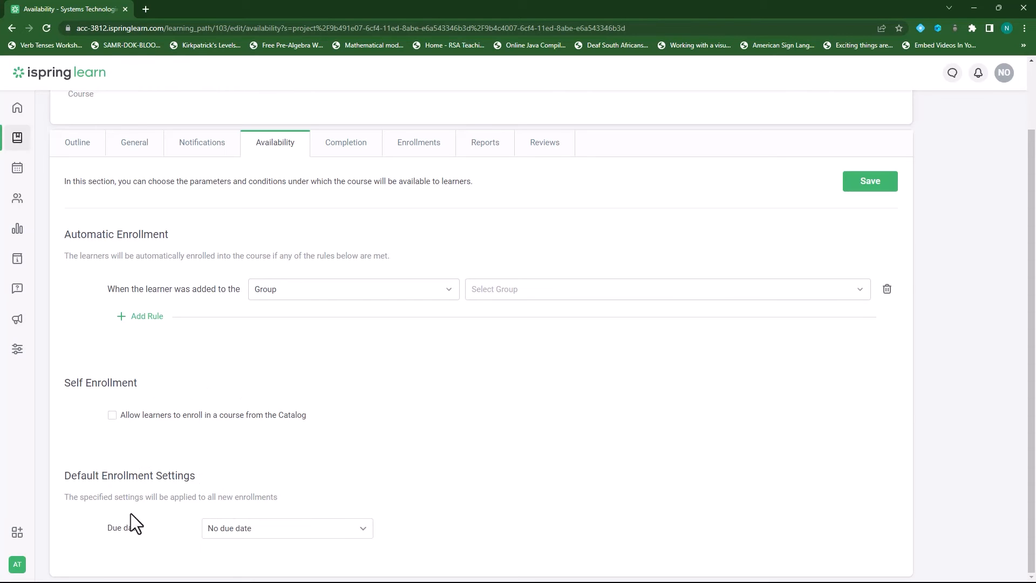
# Step: Try a default due date for a period of 10 days, with access restricted after the due date
pyautogui.click(356, 529)
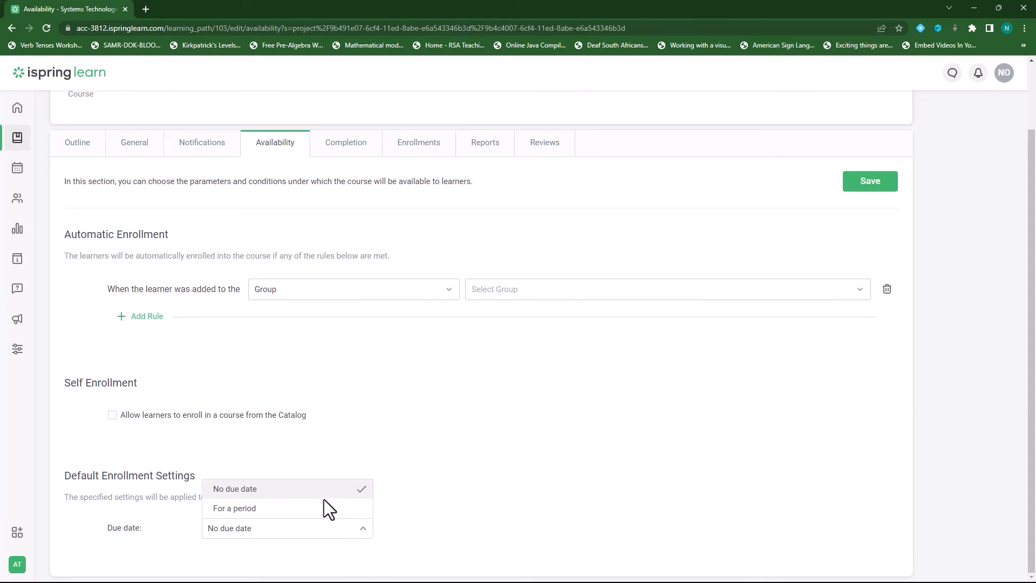
pyautogui.click(309, 507)
pyautogui.scroll(-1, 313, 502)
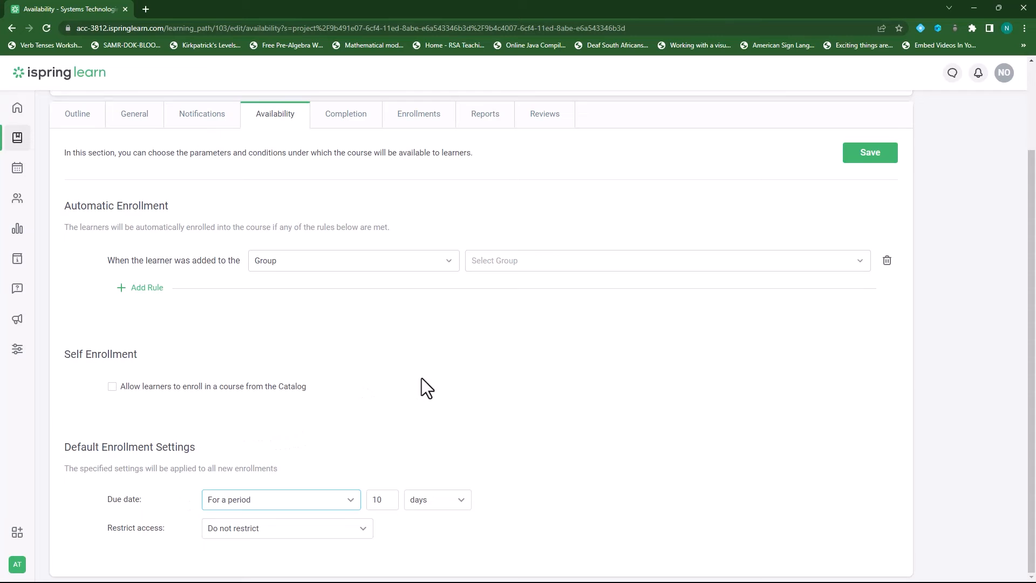
pyautogui.click(351, 501)
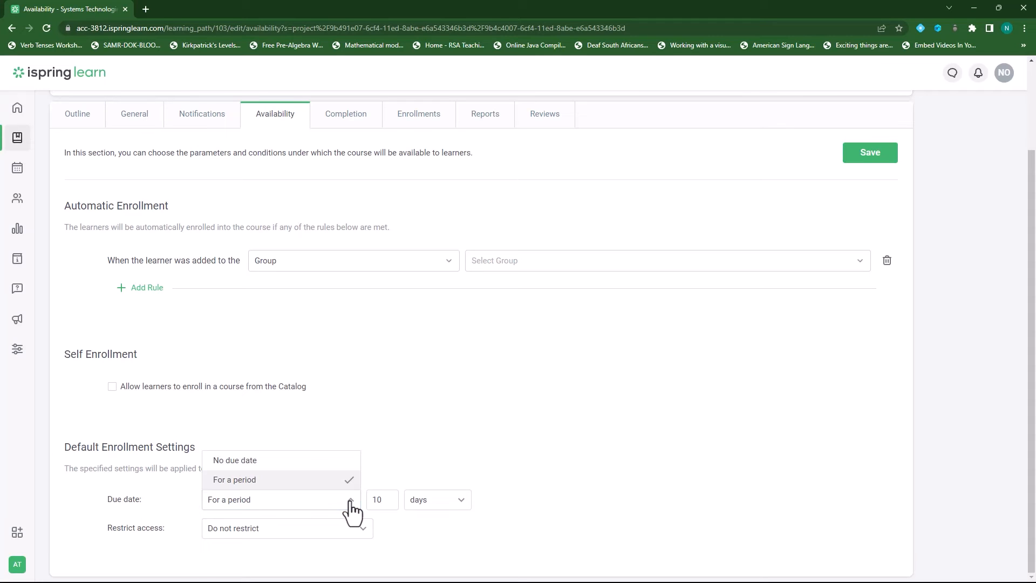
pyautogui.click(294, 484)
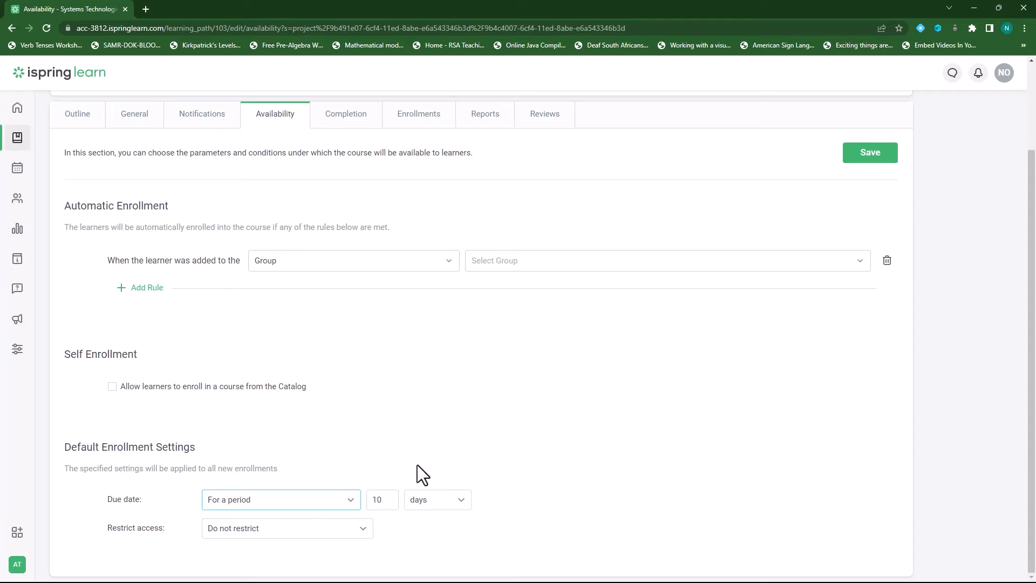
pyautogui.click(387, 499)
pyautogui.click(442, 499)
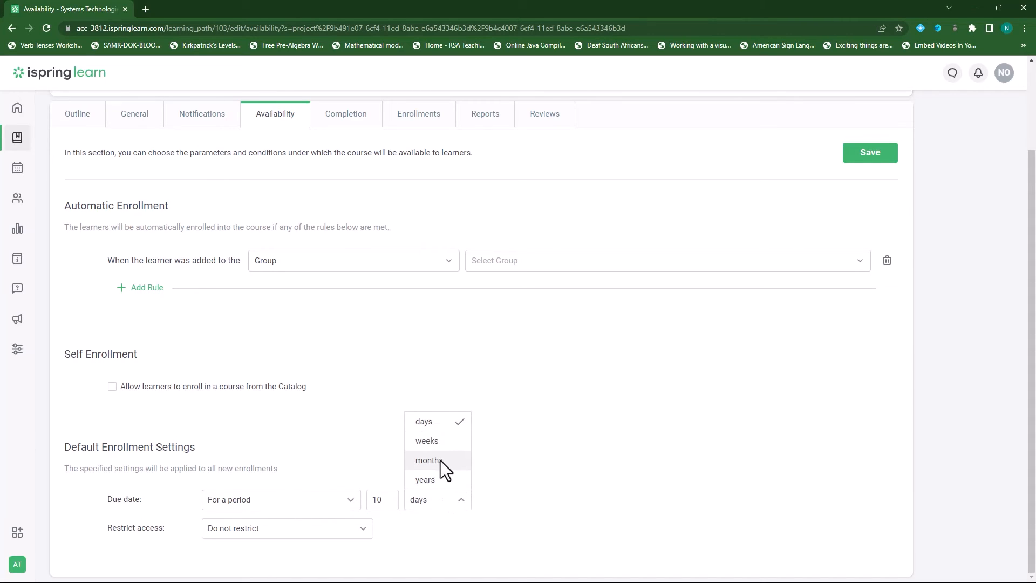
pyautogui.click(554, 475)
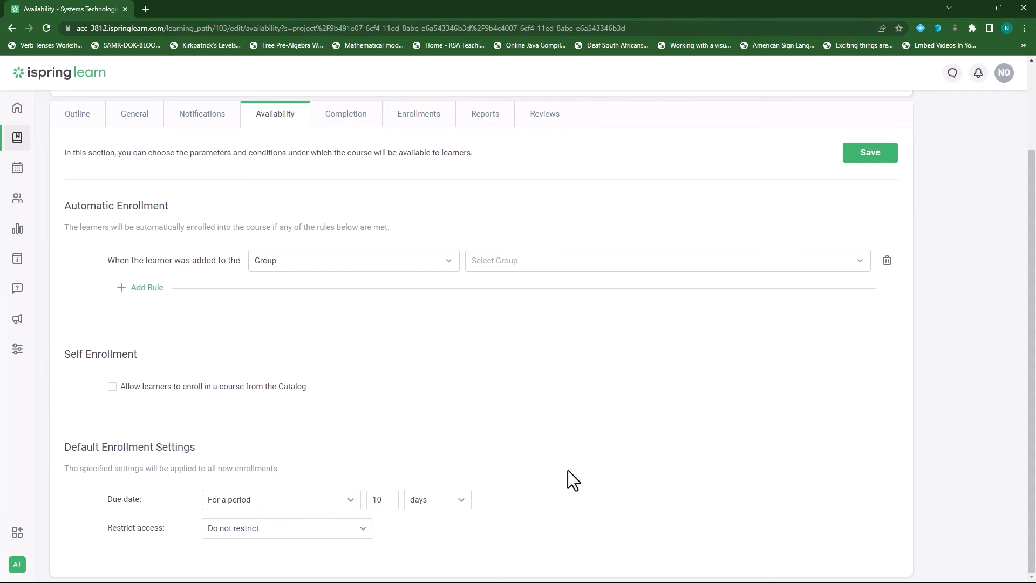
pyautogui.click(354, 533)
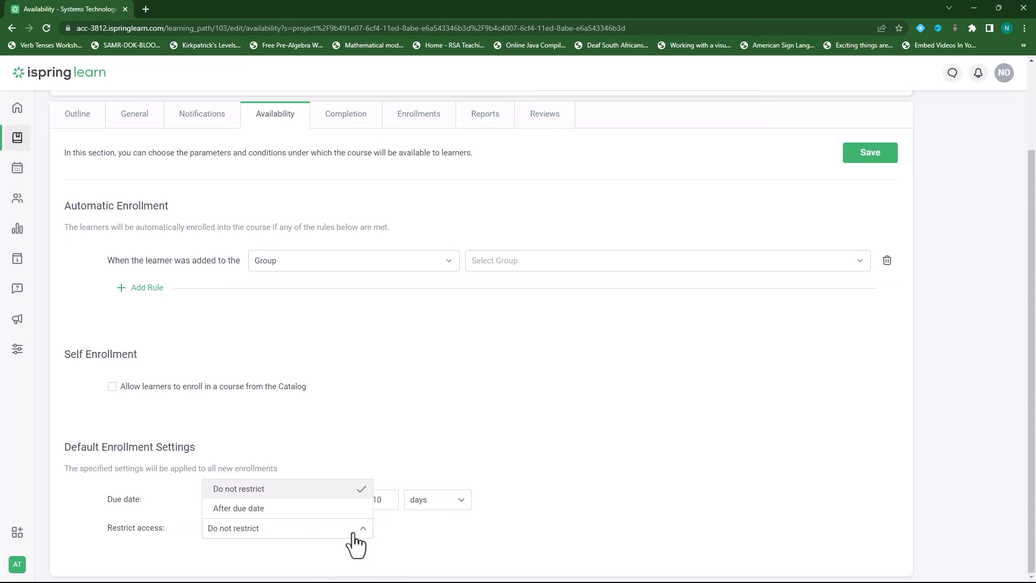
pyautogui.click(303, 508)
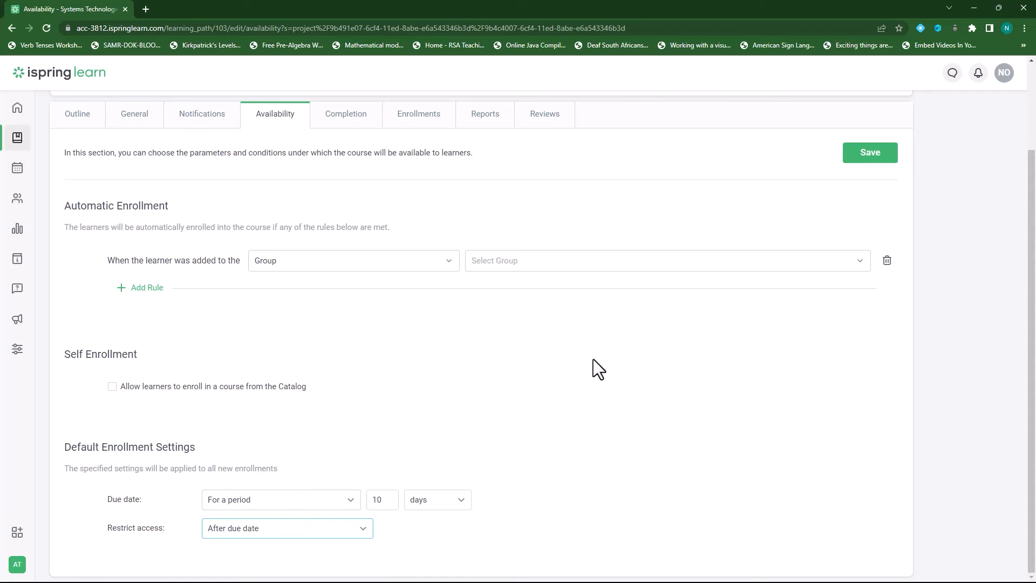
# Step: Set the default due date back to No due date and try to save the availability settings
pyautogui.click(324, 503)
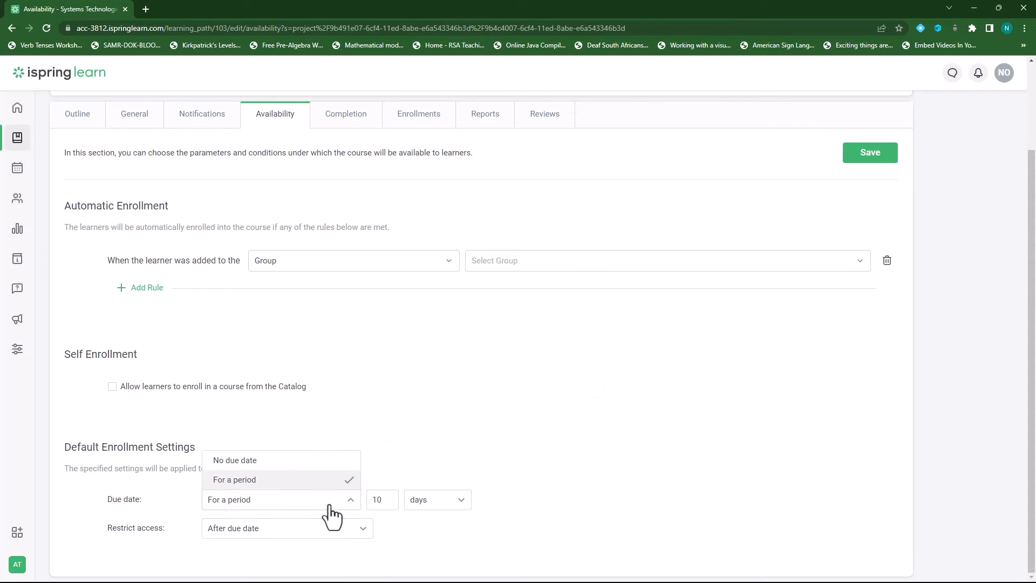
pyautogui.click(271, 462)
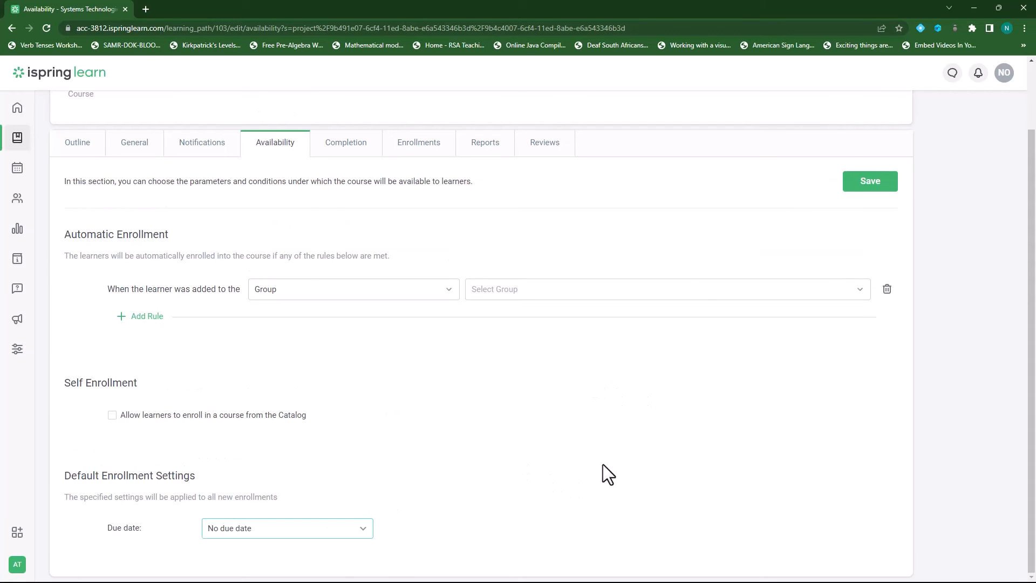
pyautogui.click(876, 187)
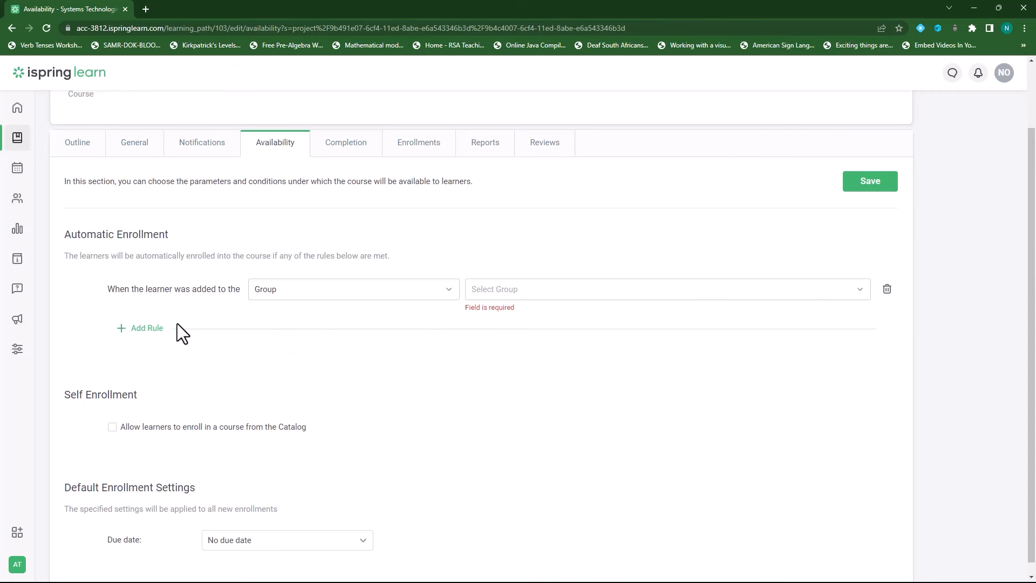
# Step: Delete the Group automatic enrollment rule and save the course's availability settings
pyautogui.click(887, 289)
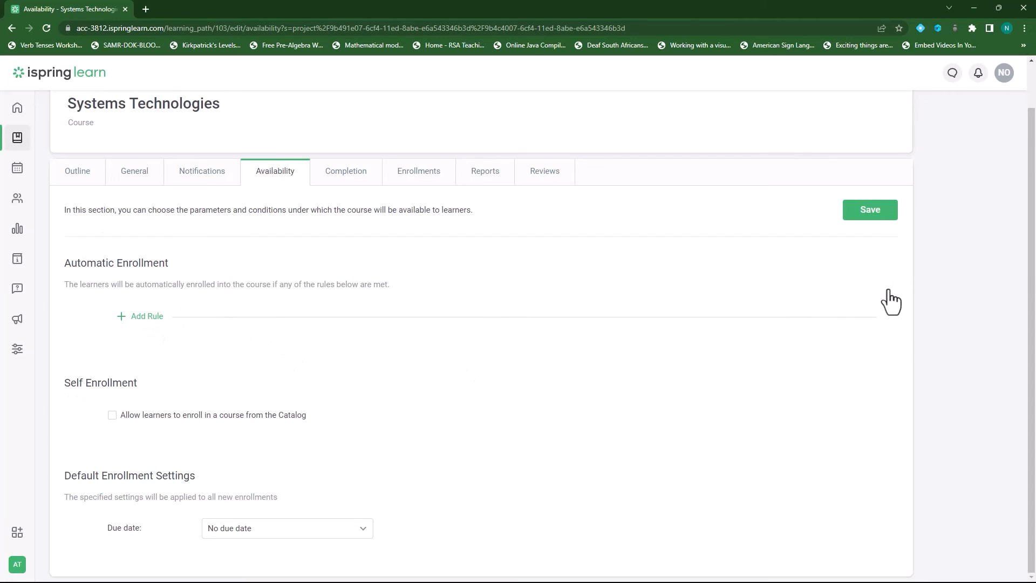
pyautogui.click(863, 213)
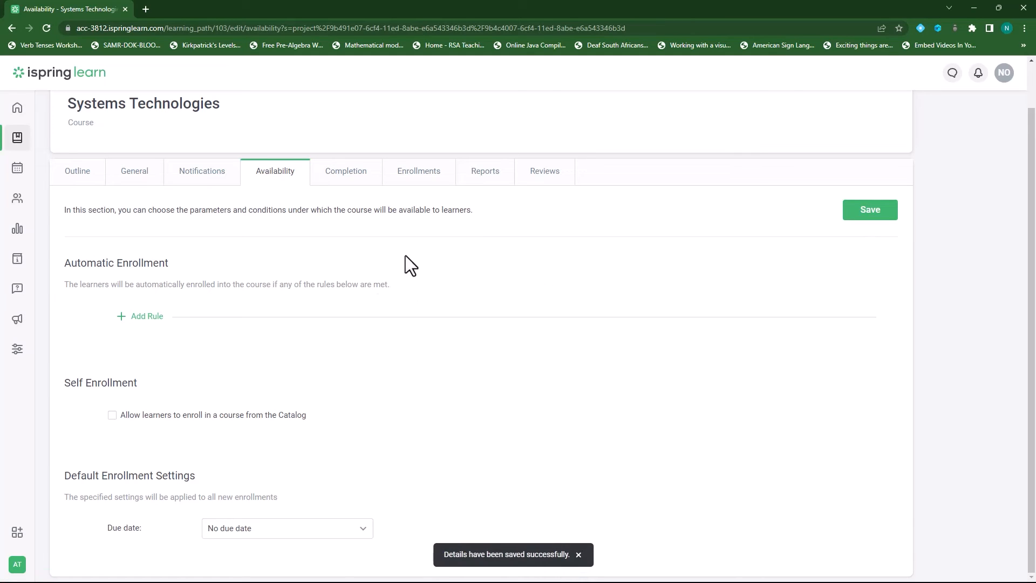
# Step: Try issuing the Pre-Installed certificate after course completion, check its template preview and period choices, and switch the certificate option off again
pyautogui.click(345, 180)
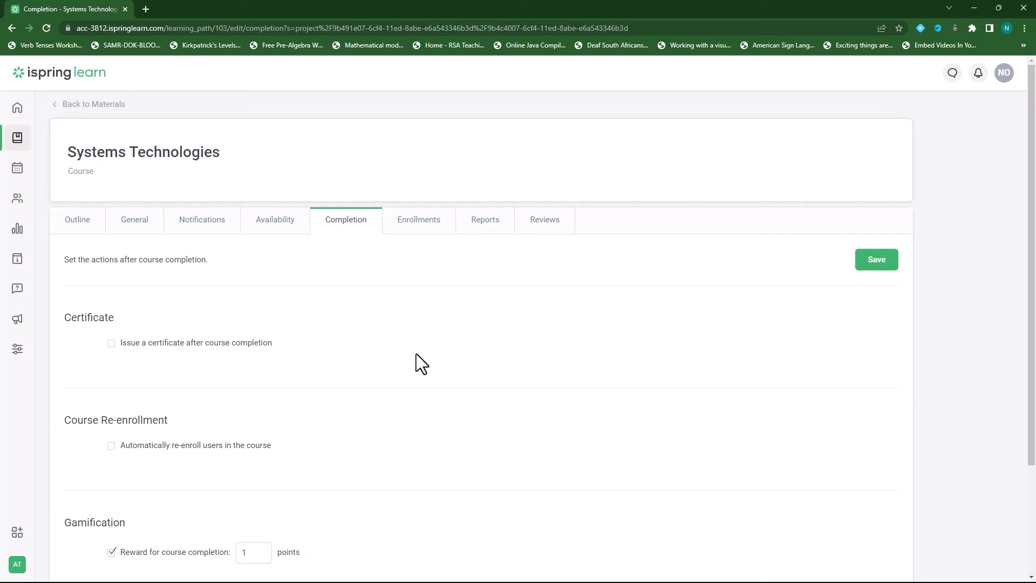
pyautogui.click(112, 344)
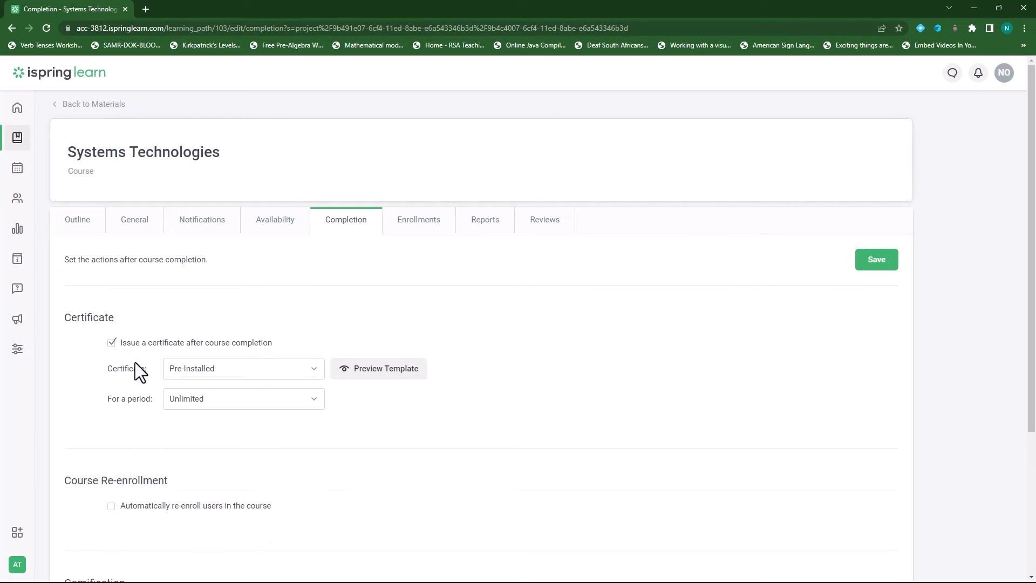
pyautogui.click(286, 381)
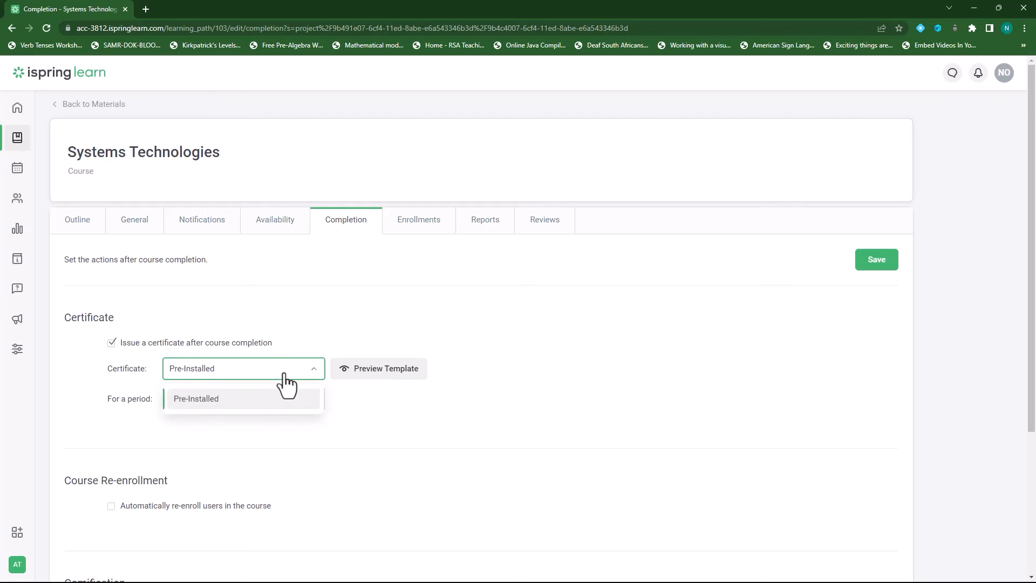
pyautogui.click(286, 381)
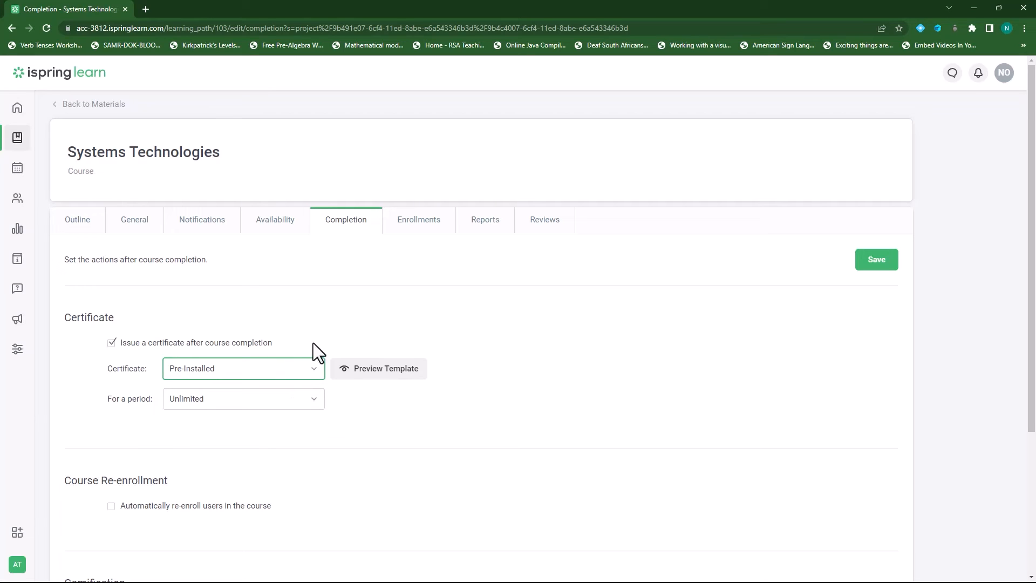
pyautogui.click(389, 373)
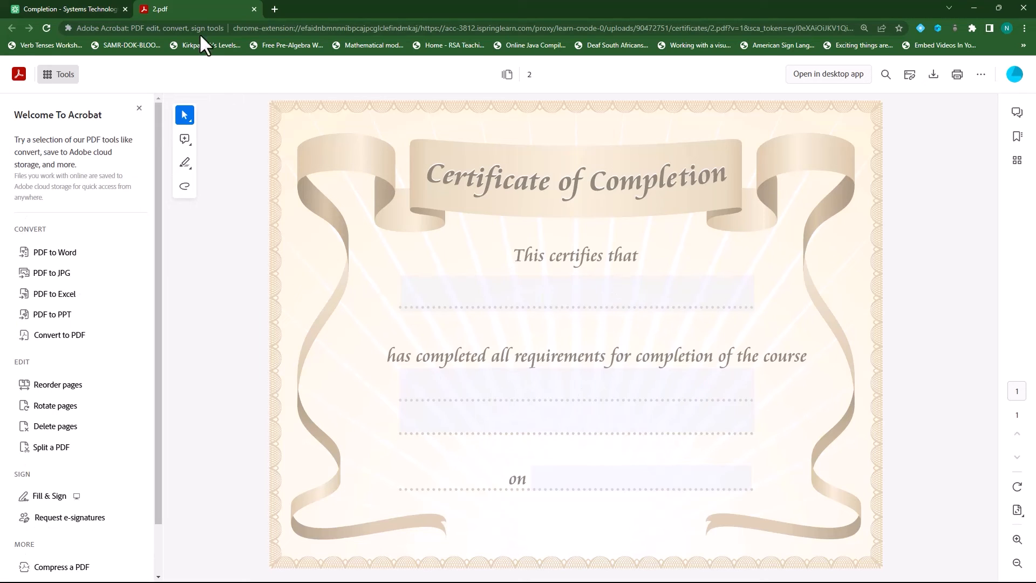
pyautogui.click(254, 9)
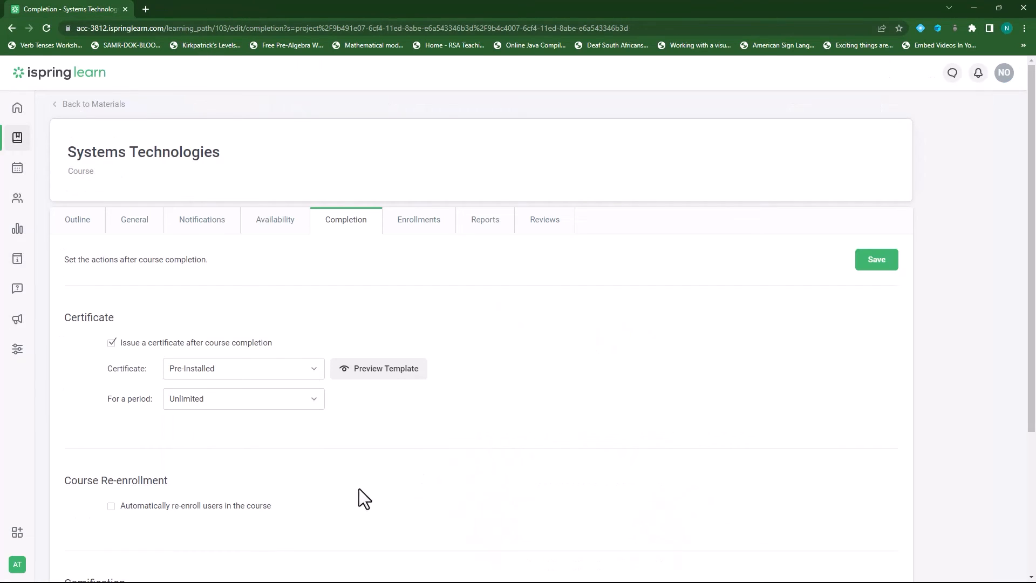
pyautogui.click(249, 403)
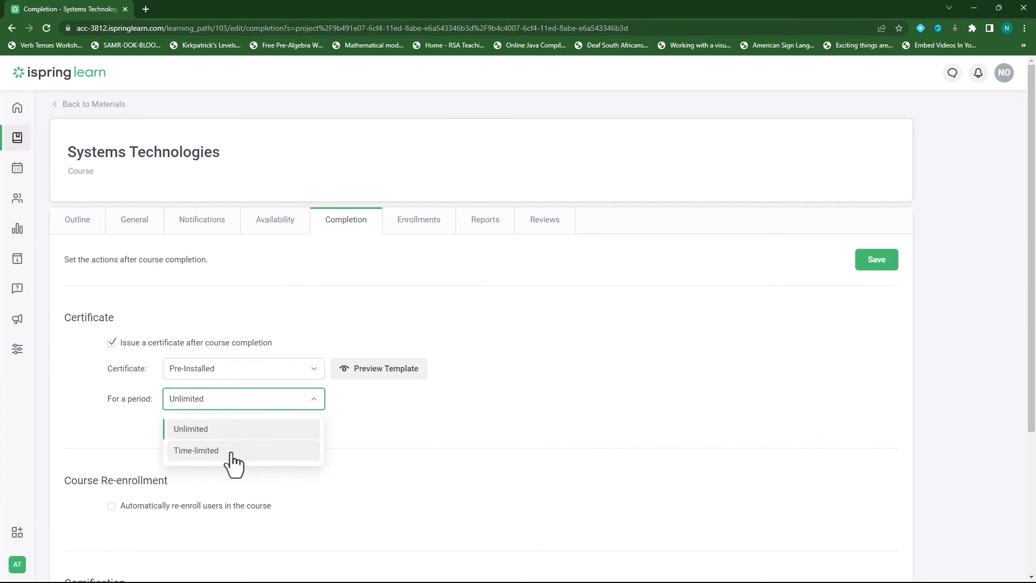
pyautogui.click(432, 427)
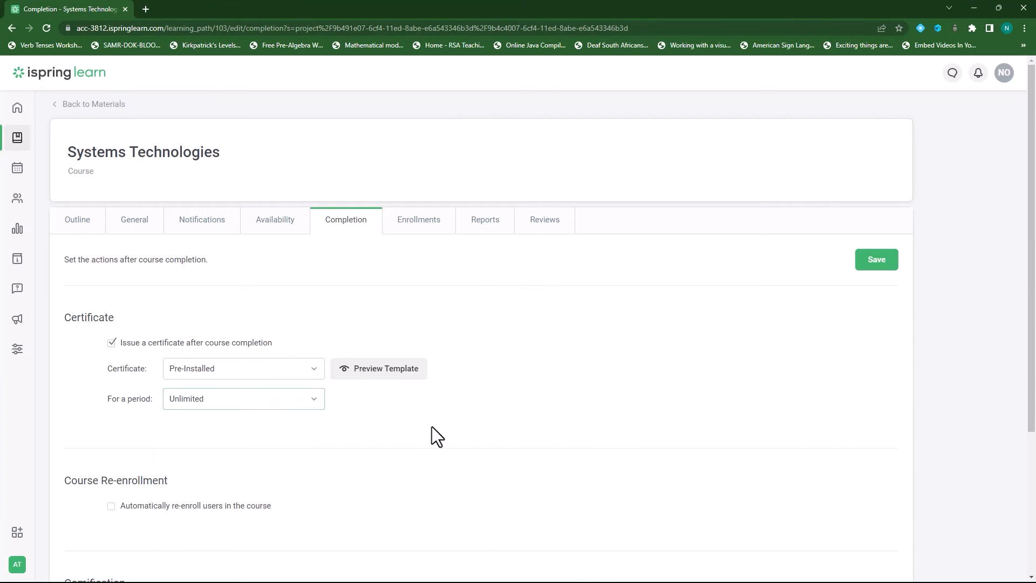
pyautogui.click(113, 345)
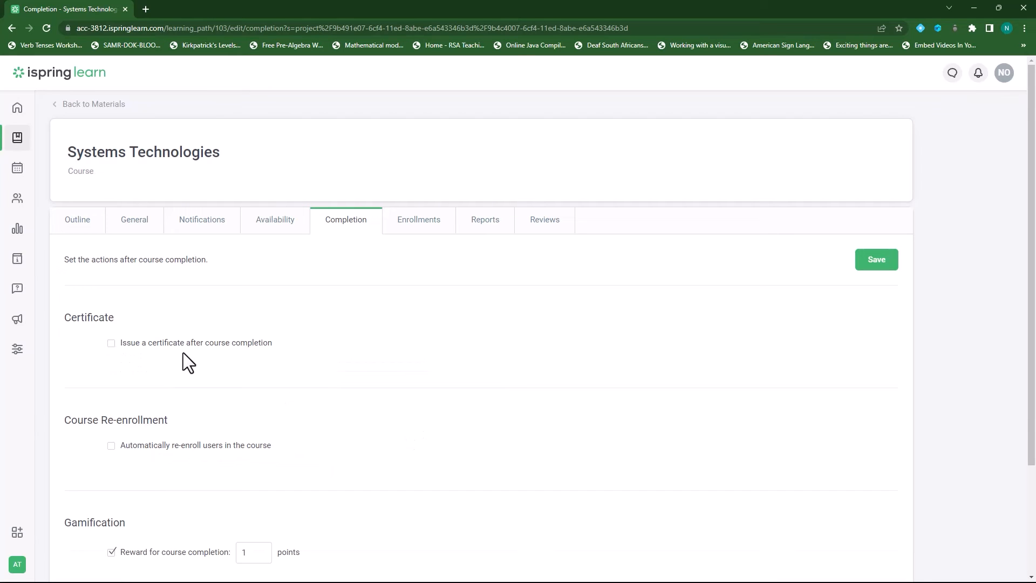
# Step: Try automatic course re-enrollment, check its time unit choices, and switch the option off again
pyautogui.scroll(-2, 421, 383)
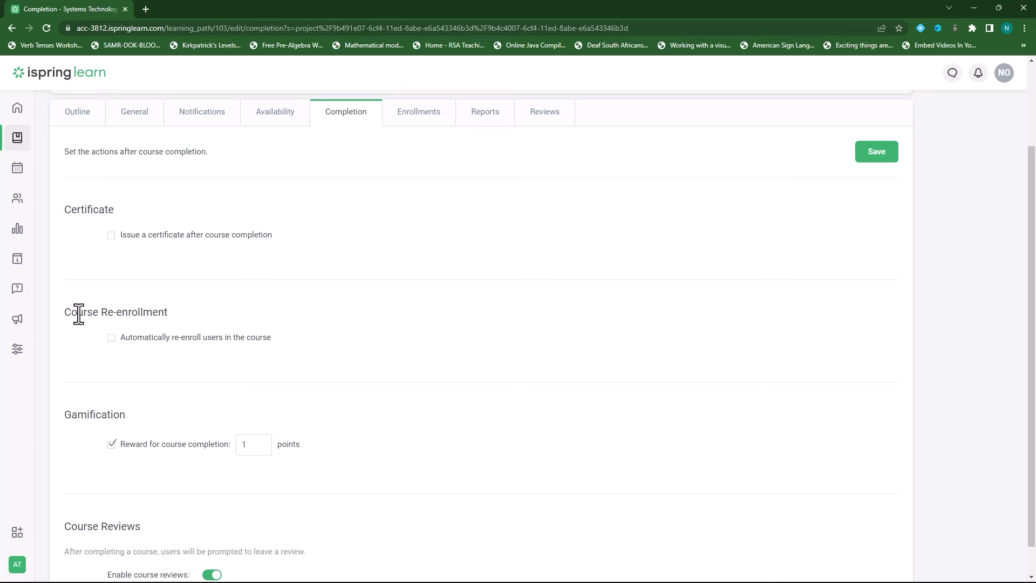
pyautogui.click(112, 339)
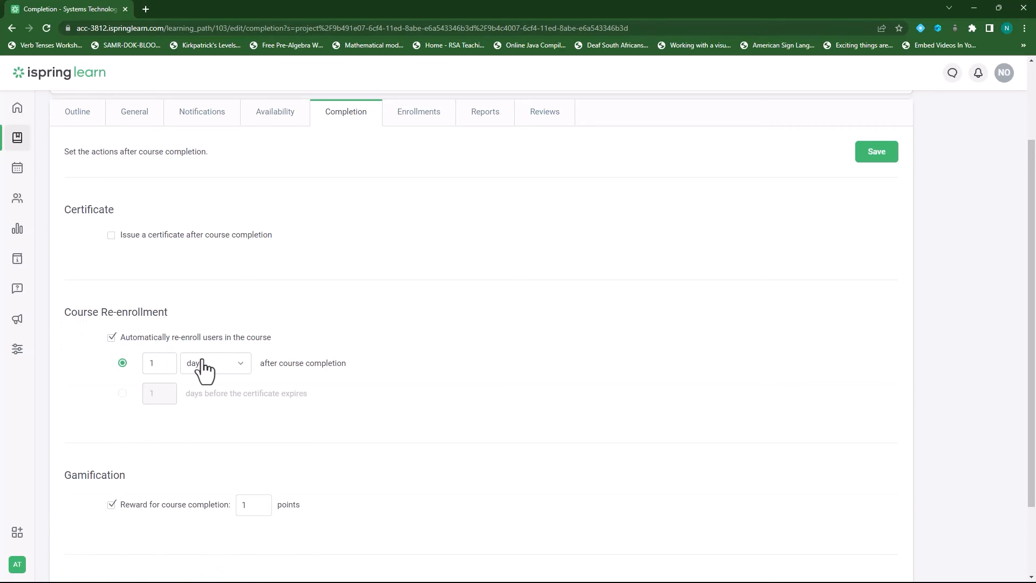
pyautogui.click(236, 369)
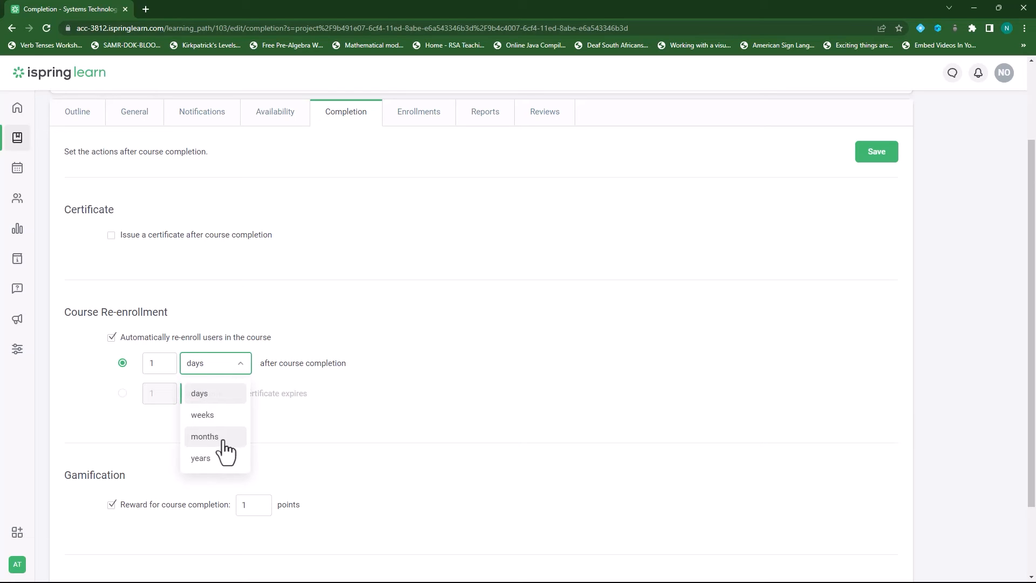
pyautogui.click(451, 413)
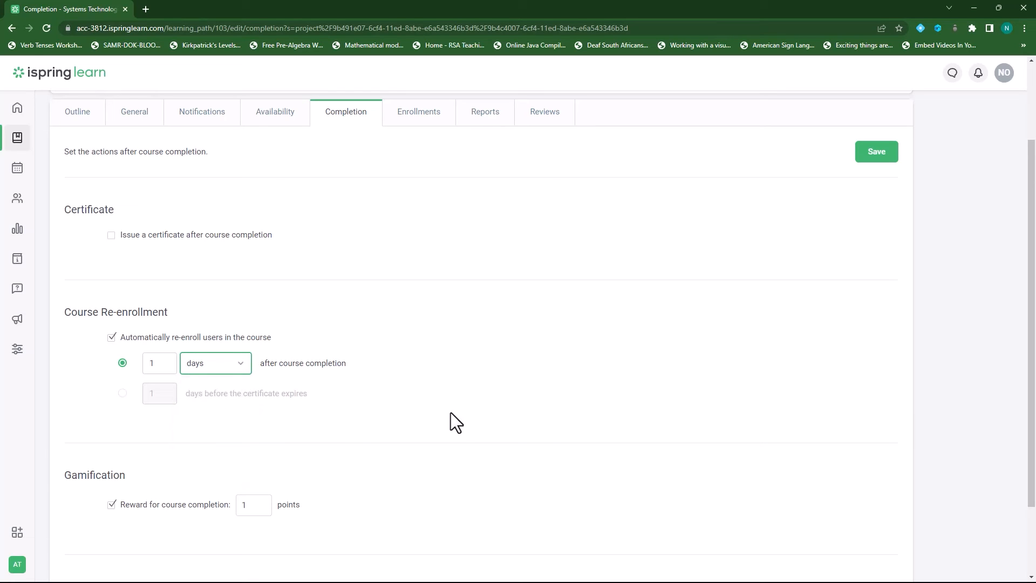
pyautogui.click(111, 338)
# Step: Set the reward for course completion to 5 points and save the completion settings
pyautogui.scroll(-1, 81, 400)
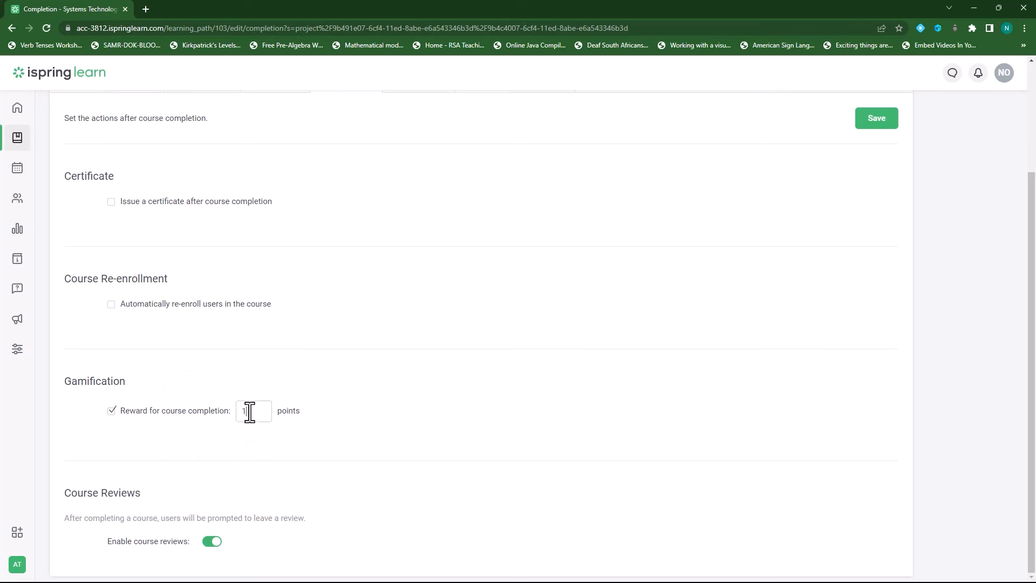
pyautogui.moveTo(250, 413); pyautogui.dragTo(243, 413)
pyautogui.write('5')
pyautogui.scroll(3, 416, 464)
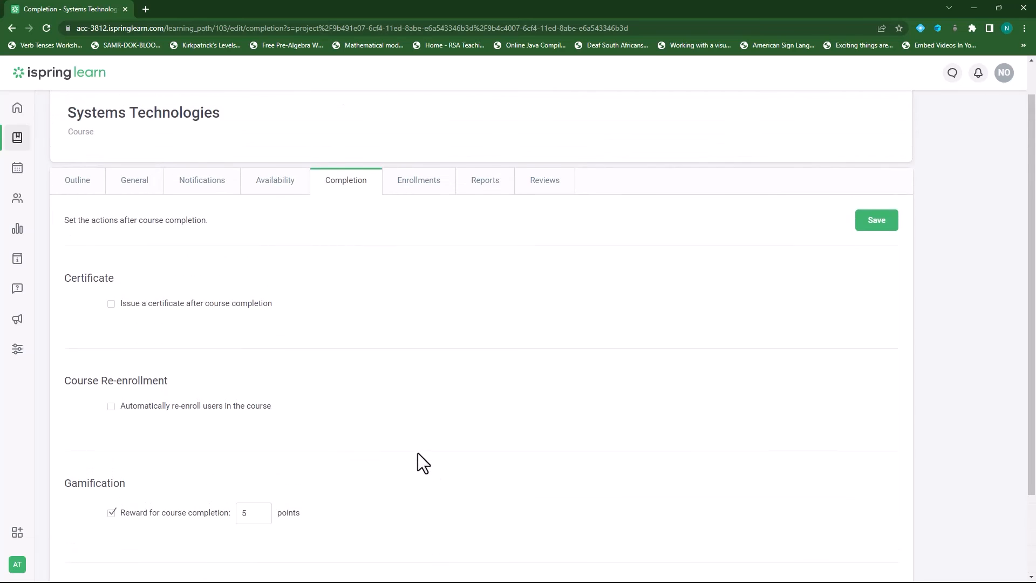
pyautogui.click(876, 262)
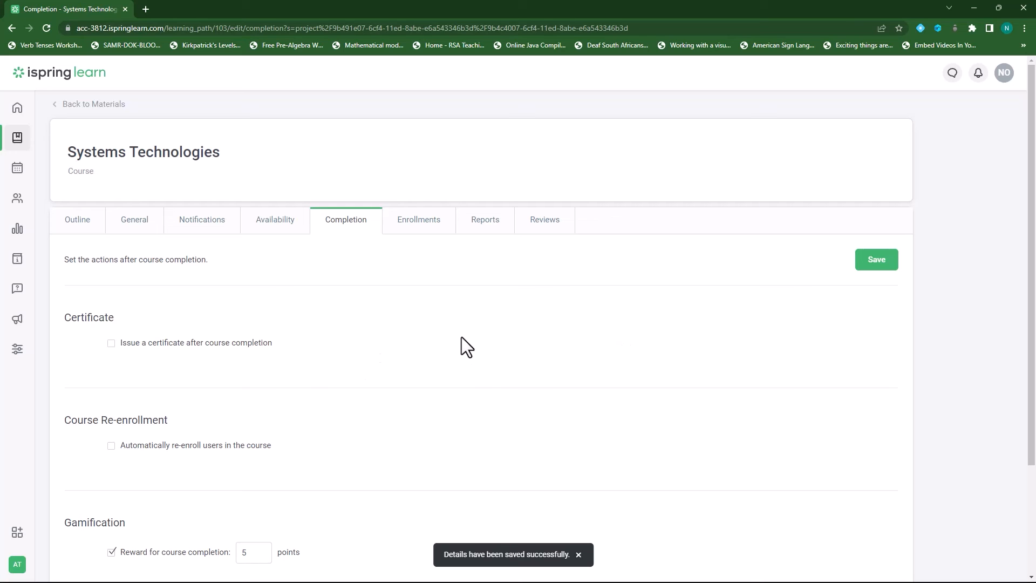
# Step: Examine the user search and advanced filter choices for enrolling users in the course, and close the dialog without enrolling anyone
pyautogui.click(423, 229)
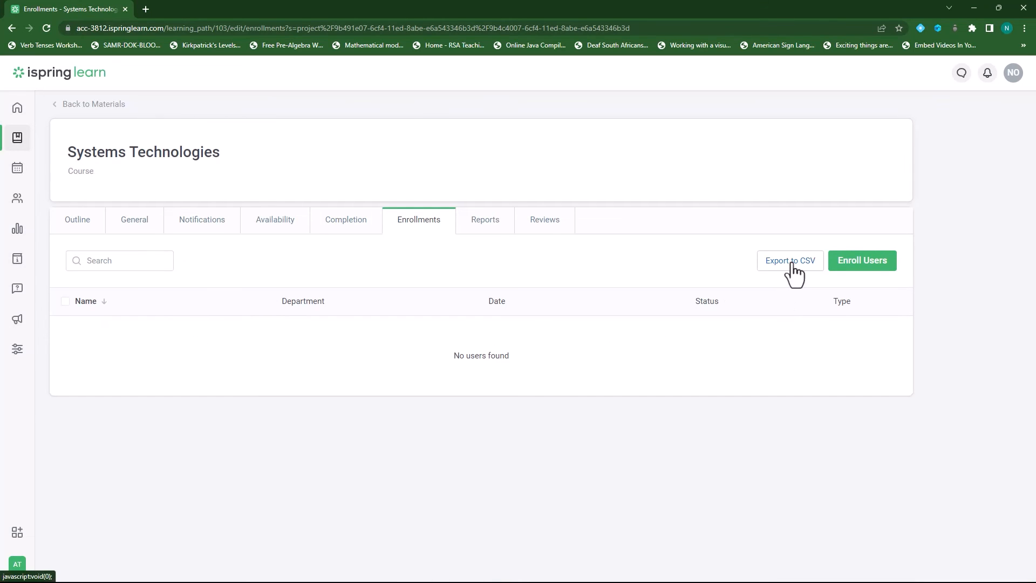
pyautogui.click(862, 265)
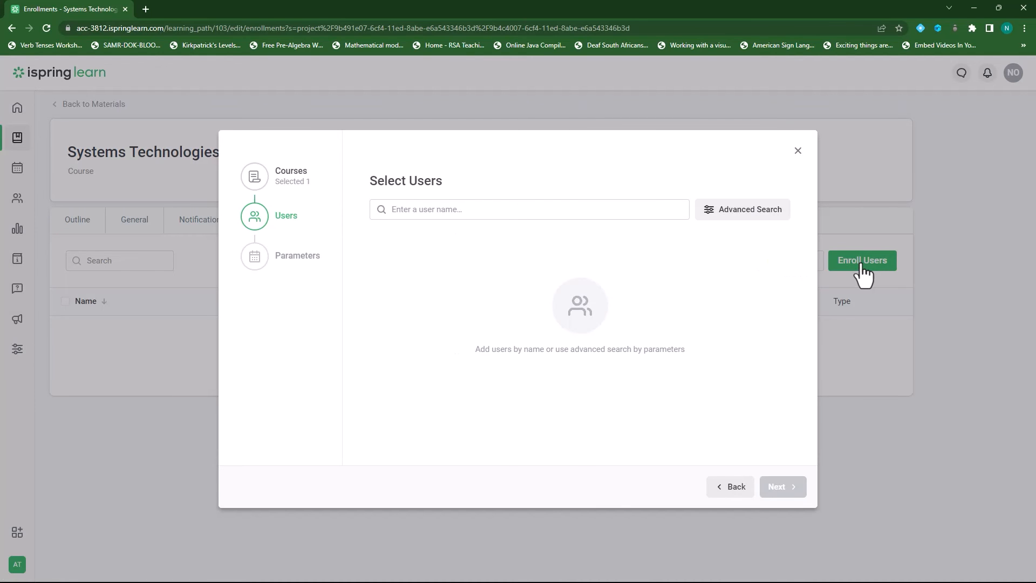
pyautogui.click(460, 211)
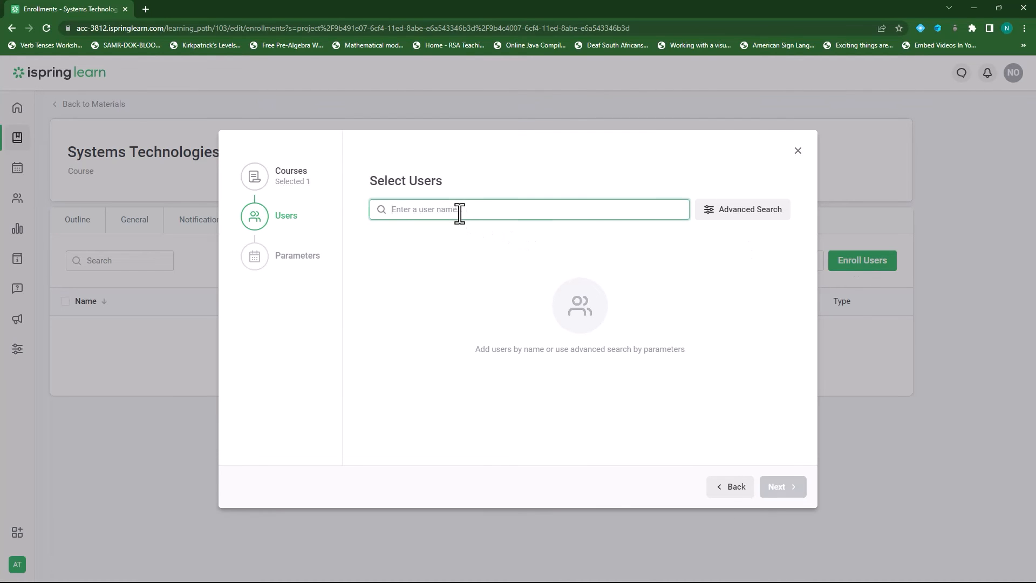
pyautogui.click(735, 215)
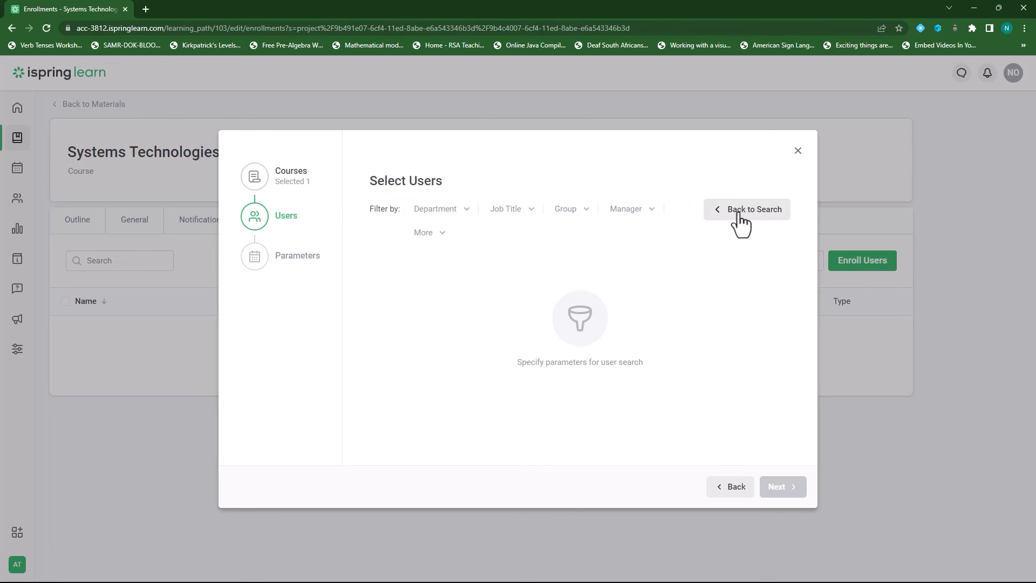
pyautogui.click(440, 235)
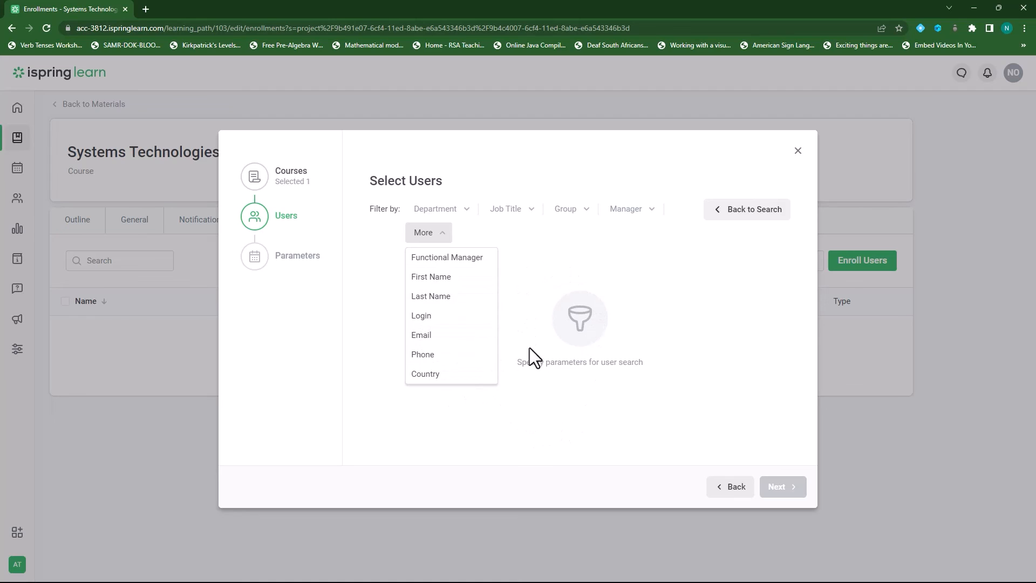
pyautogui.click(603, 403)
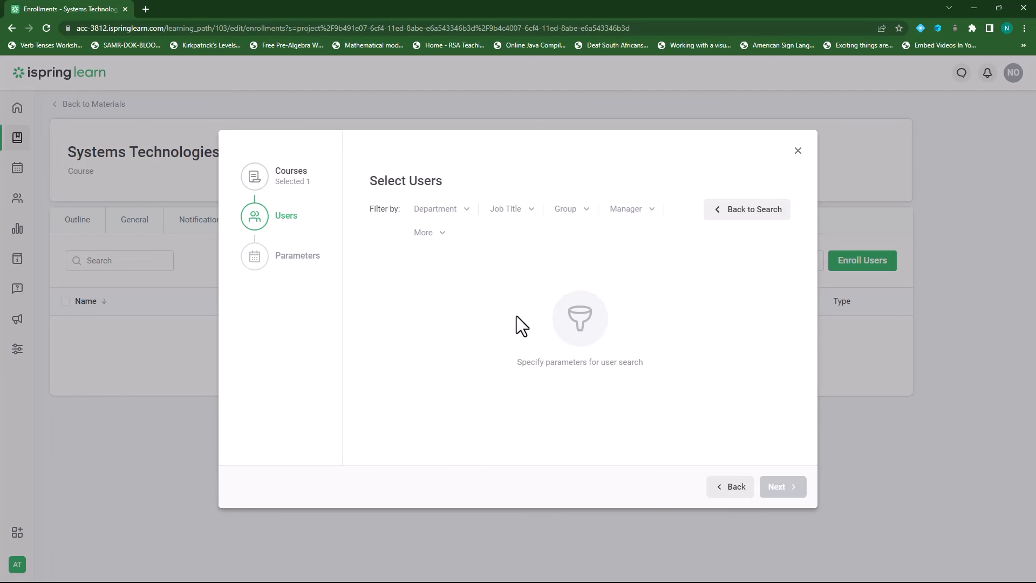
pyautogui.click(798, 150)
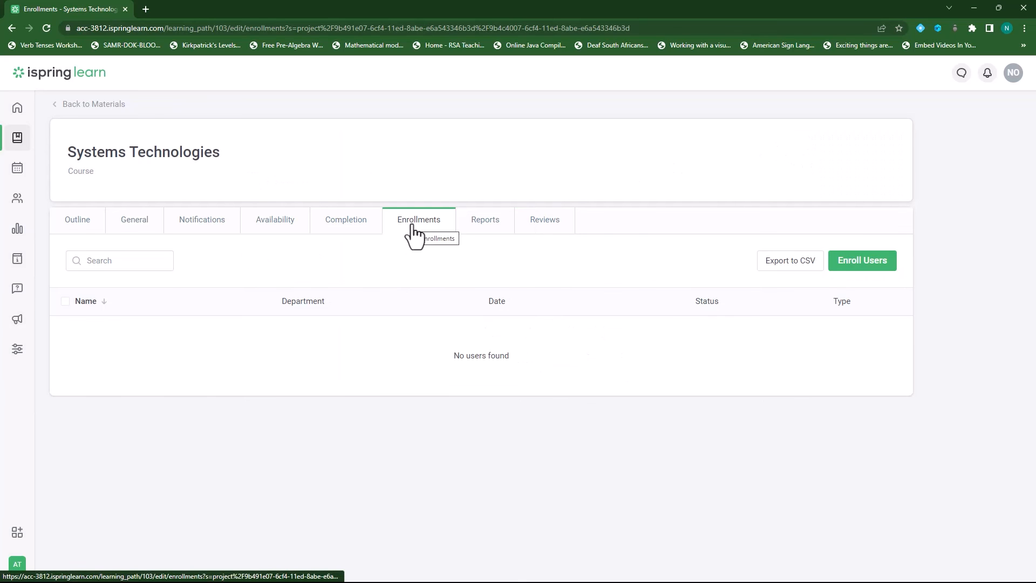
# Step: Check which reports can be chosen for the course and view its reviews
pyautogui.click(492, 226)
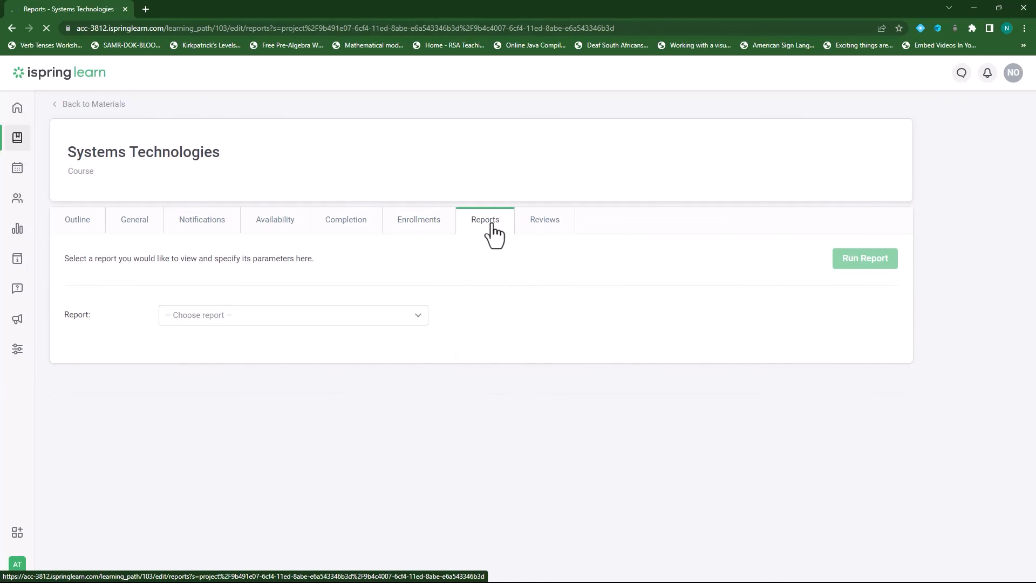
pyautogui.click(360, 318)
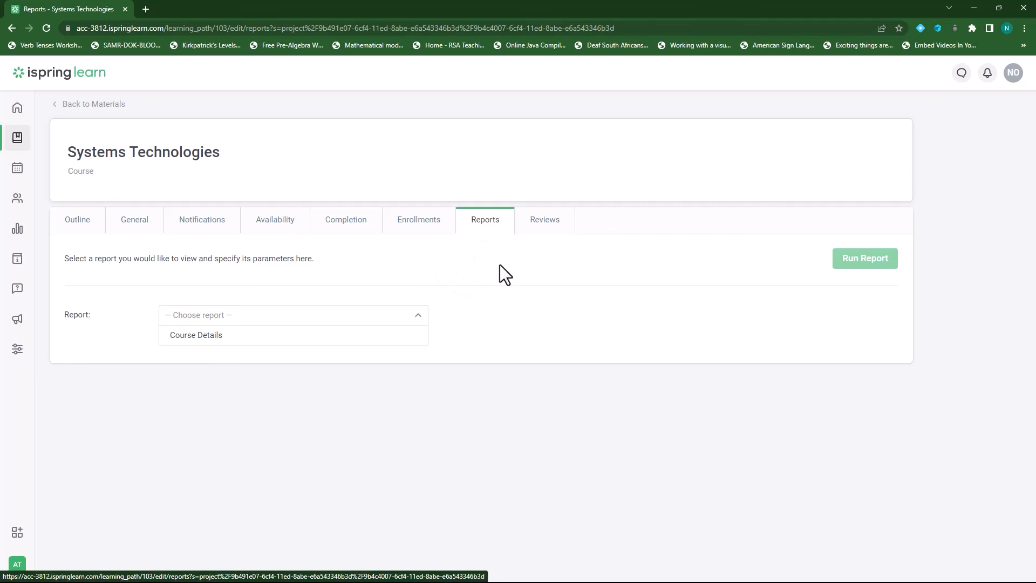
pyautogui.click(549, 229)
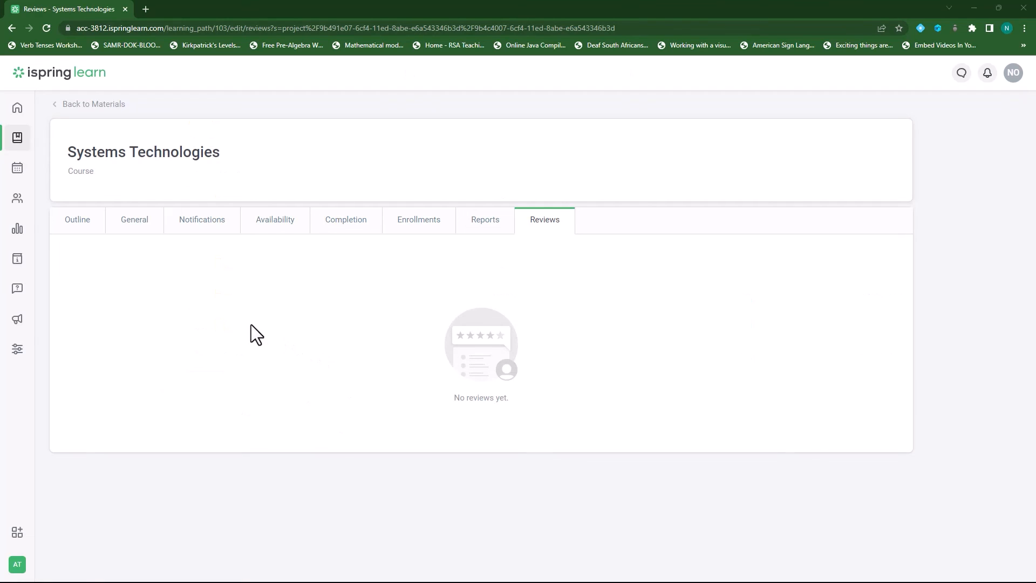
# Step: Return to the course outline and look through its modules and materials
pyautogui.click(76, 228)
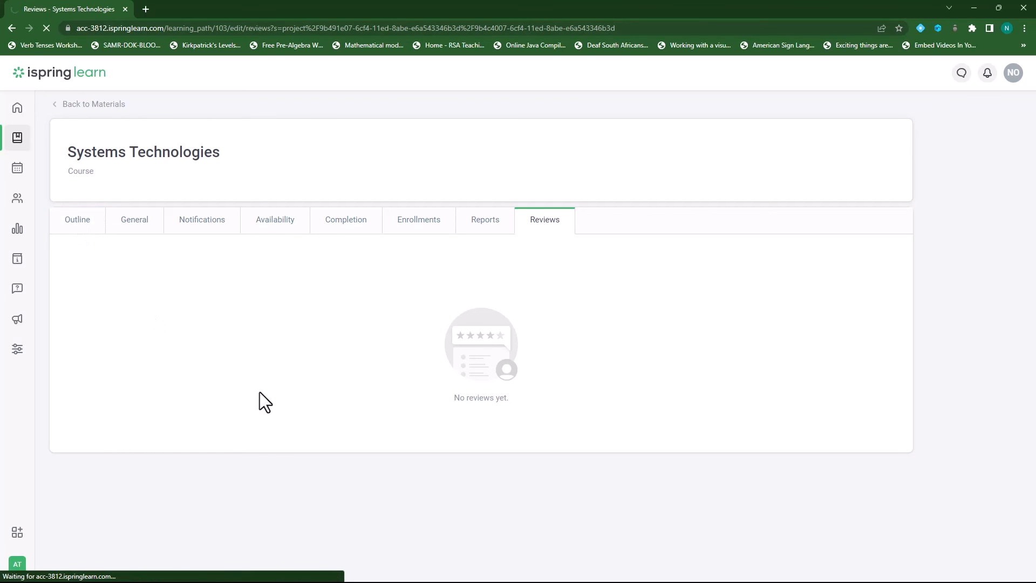
pyautogui.scroll(-2, 482, 335)
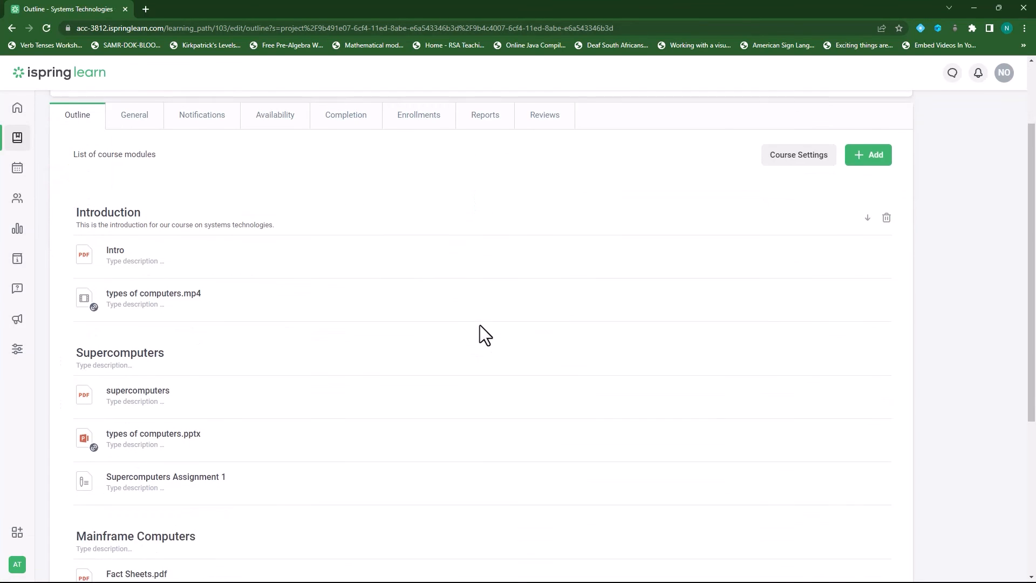
pyautogui.scroll(-2, 484, 335)
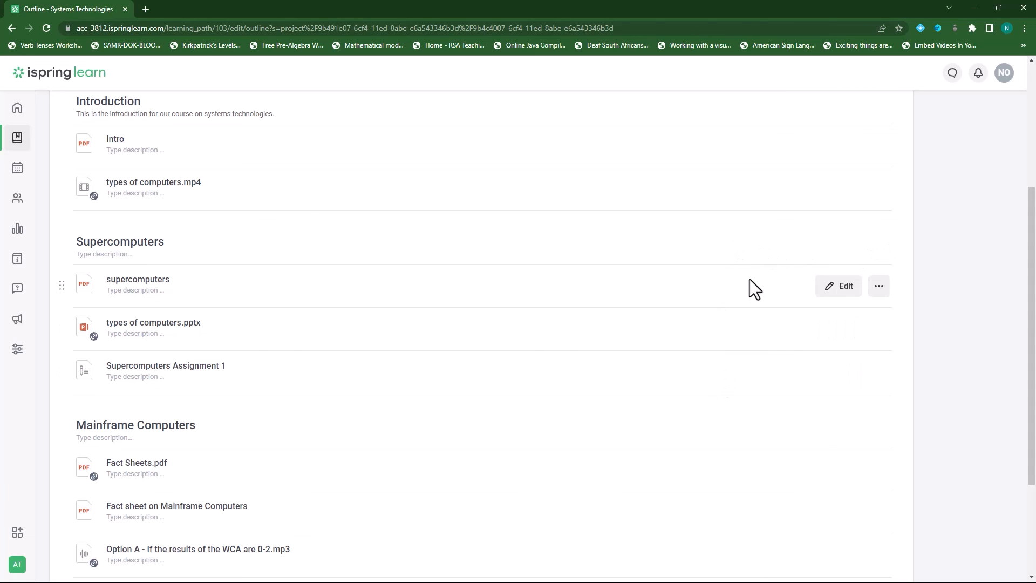
pyautogui.scroll(4, 409, 327)
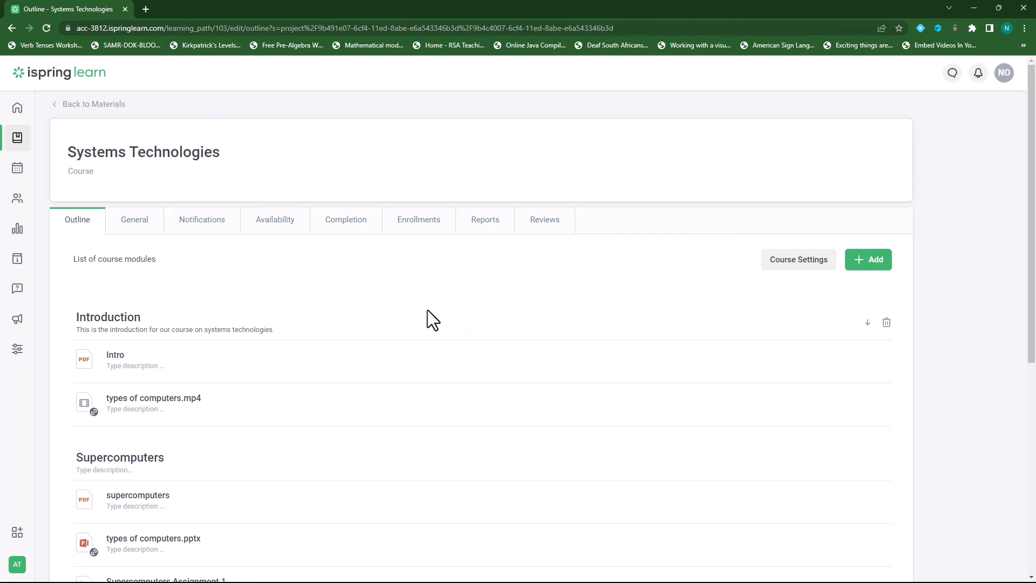
pyautogui.scroll(-1, 411, 365)
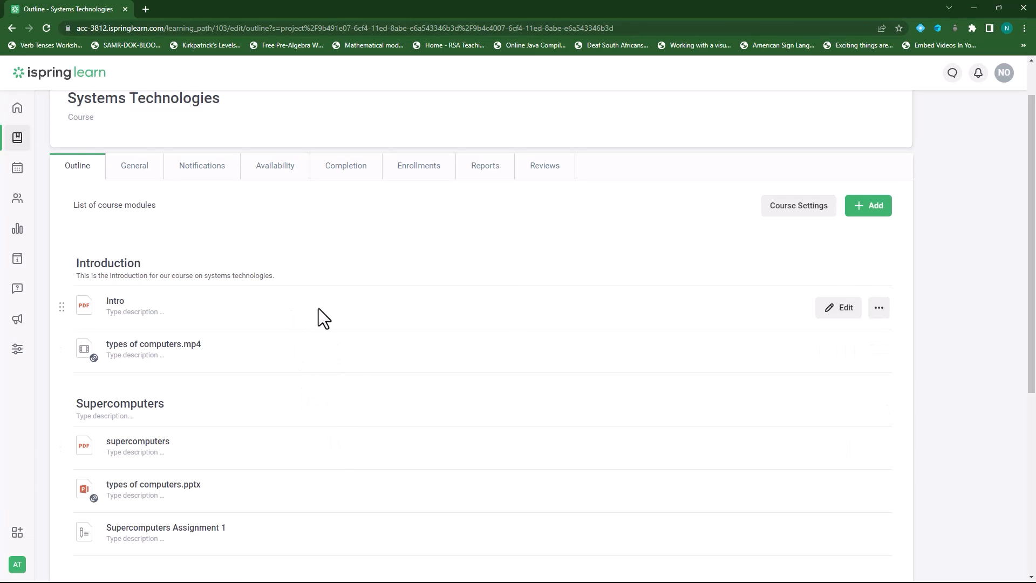
# Step: Preview the Intro PDF of the Introduction module and go back to the course outline
pyautogui.click(882, 316)
pyautogui.click(902, 340)
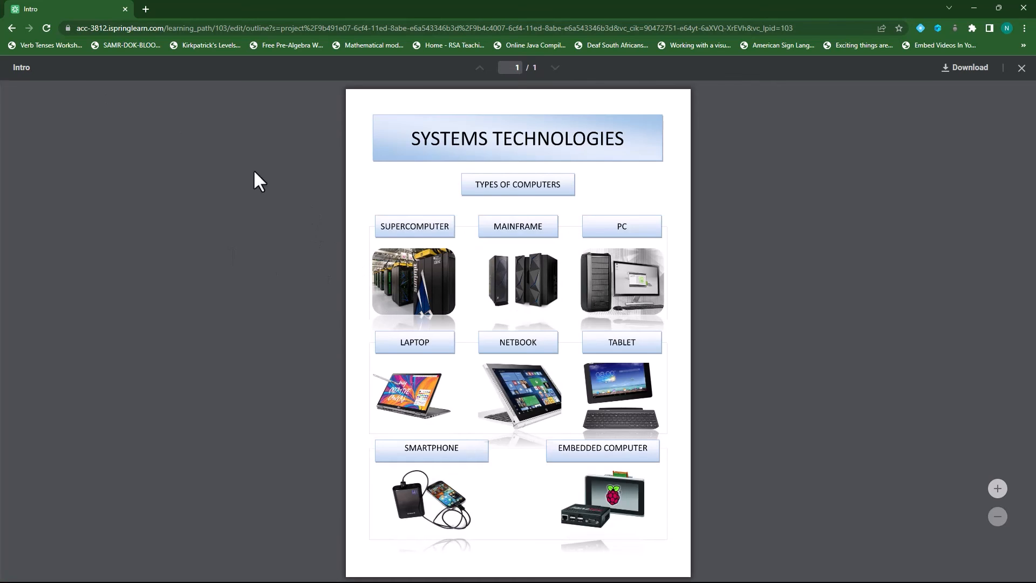
pyautogui.click(12, 28)
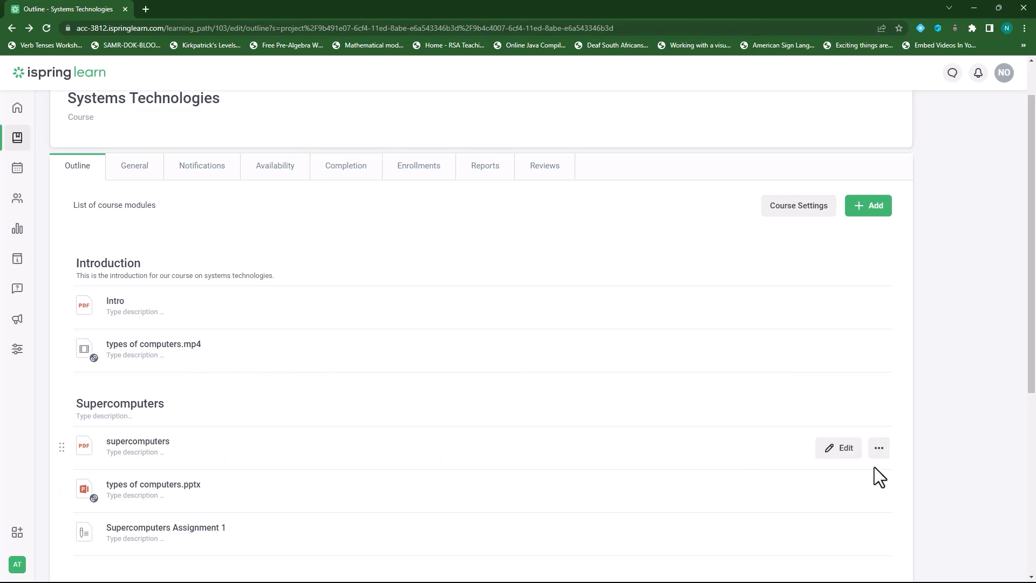
# Step: Preview Supercomputers Assignment 1 from the Supercomputers module to see its instructions and attached file
pyautogui.click(879, 449)
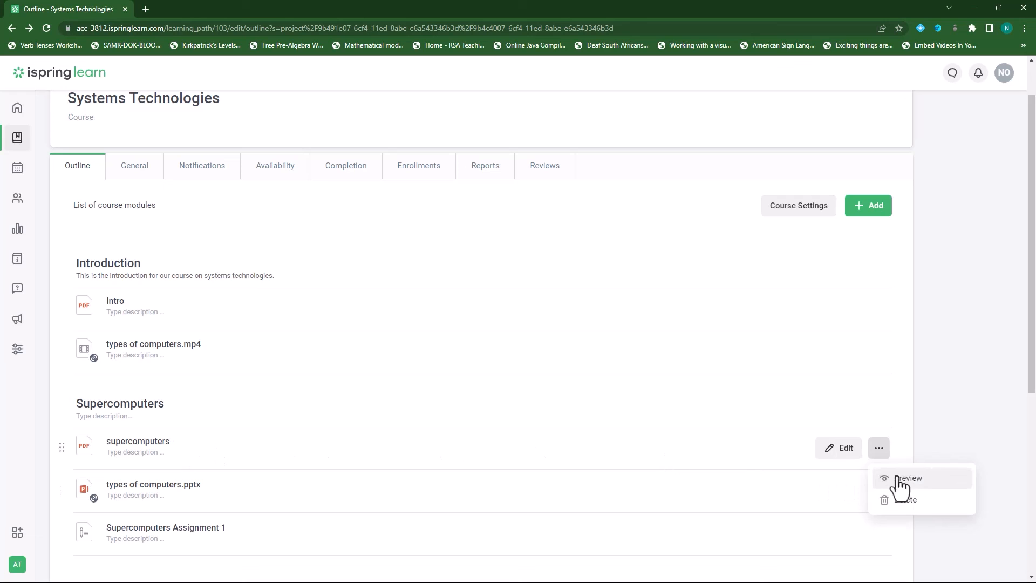
pyautogui.scroll(-3, 374, 358)
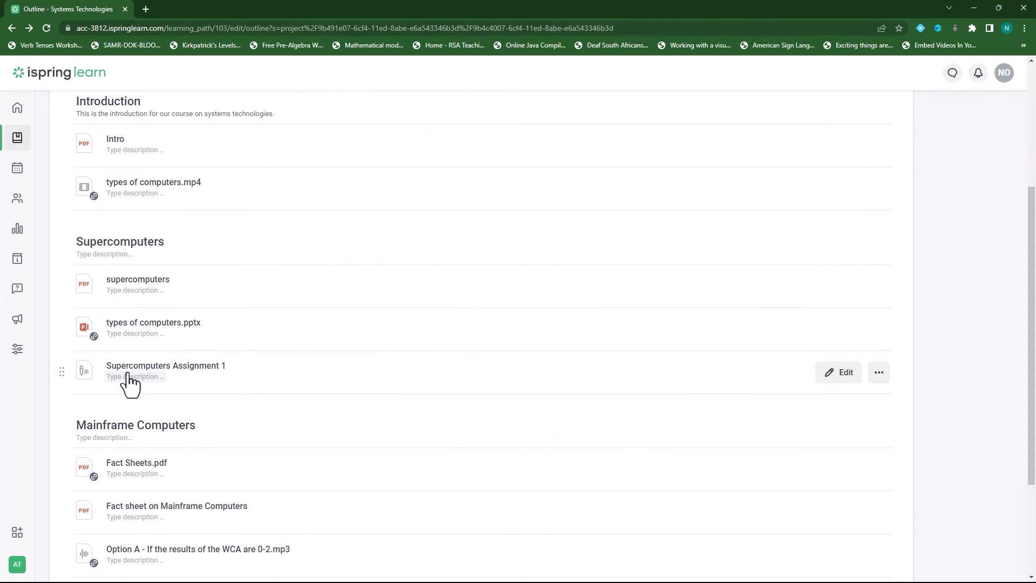
pyautogui.click(879, 373)
pyautogui.click(890, 408)
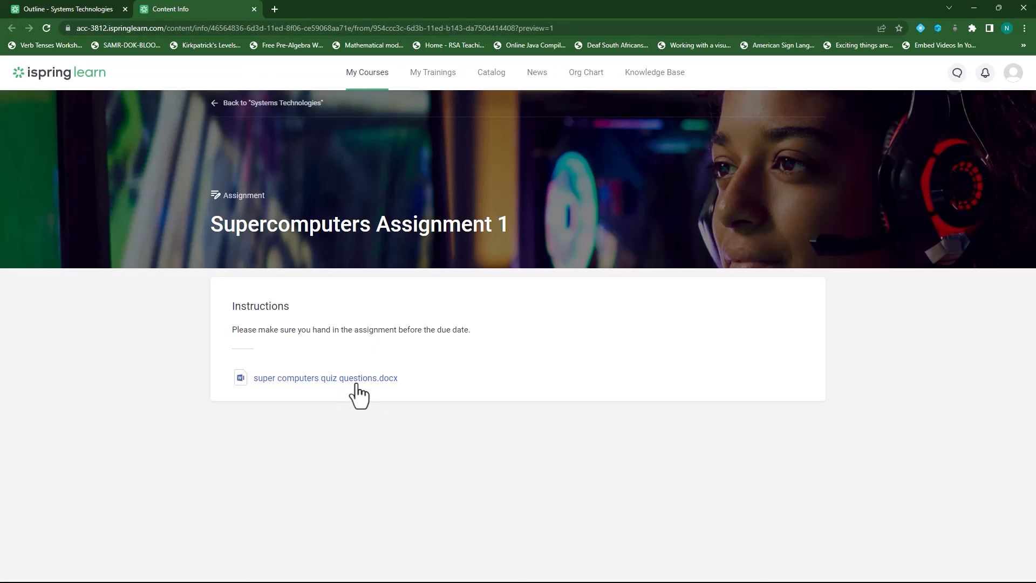
# Step: Go from the assignment preview to the learner's view of the Systems Technologies course and look through all its modules
pyautogui.click(229, 103)
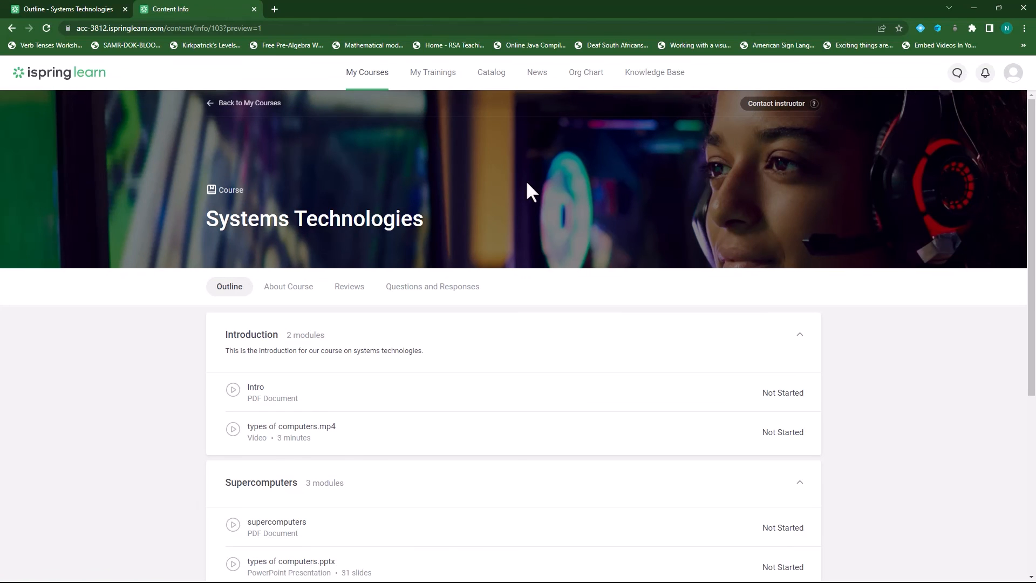
pyautogui.scroll(-2, 520, 237)
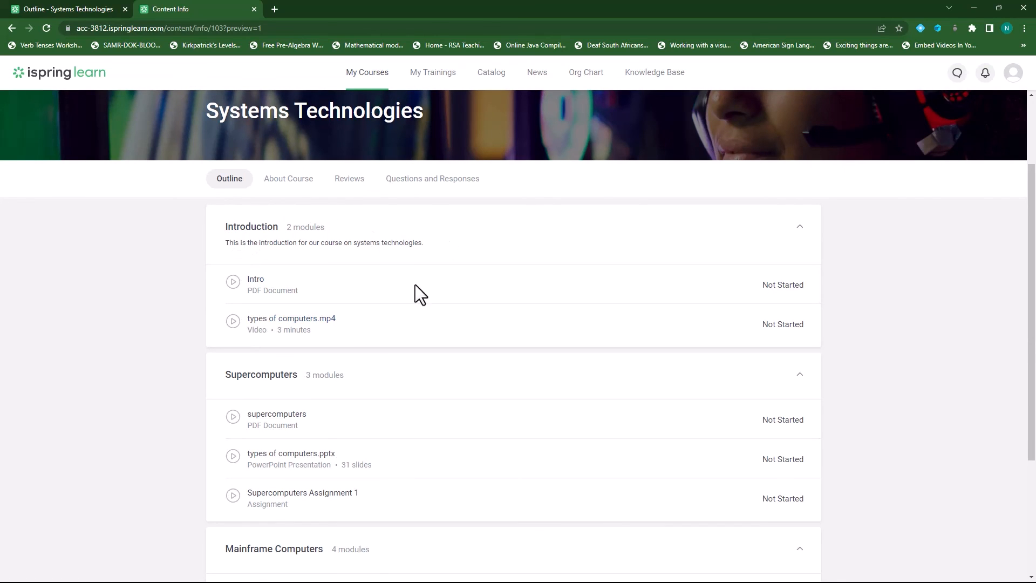
pyautogui.scroll(-3, 393, 412)
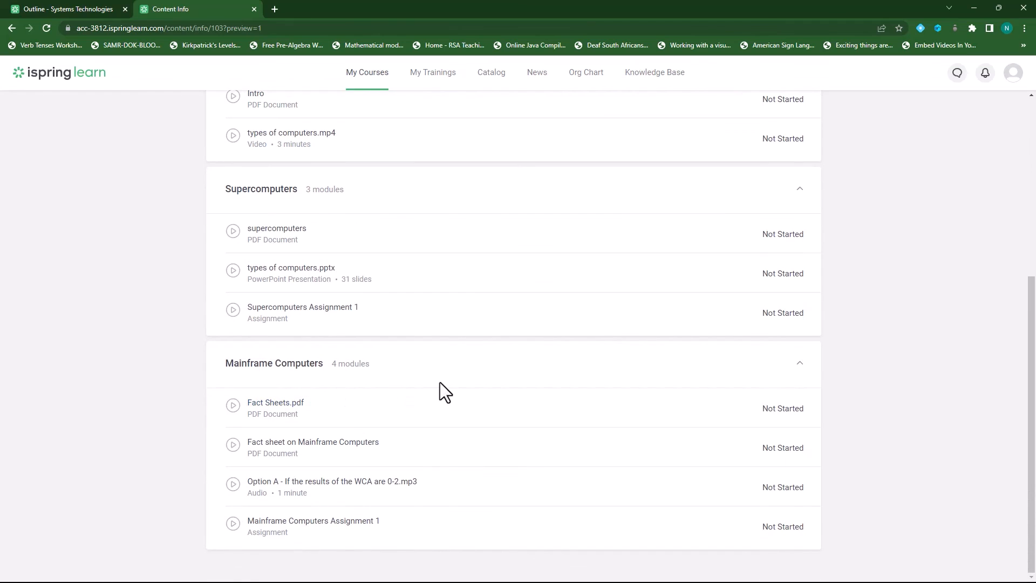
pyautogui.scroll(2, 434, 399)
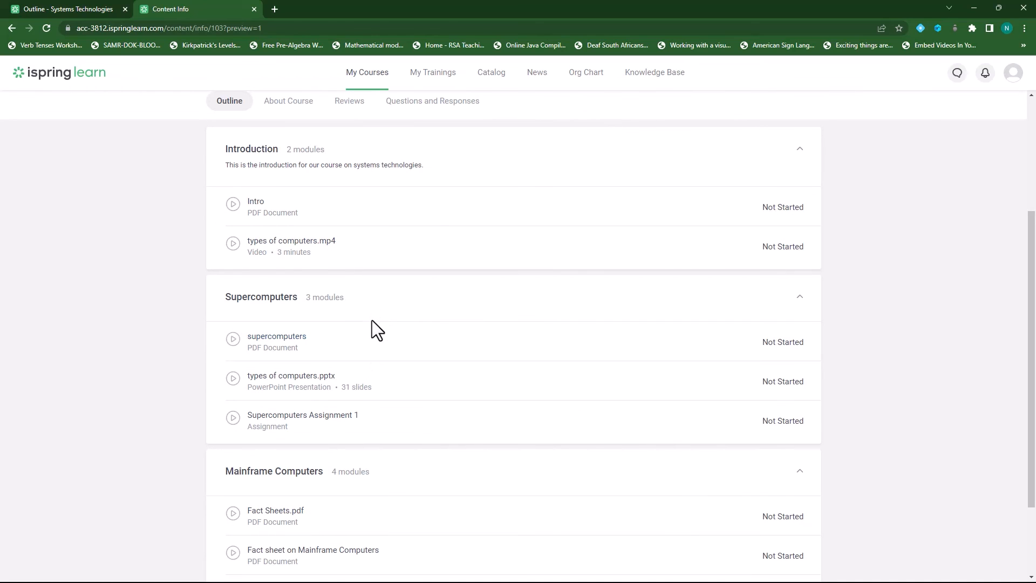
pyautogui.scroll(-1, 372, 453)
pyautogui.scroll(-1, 378, 513)
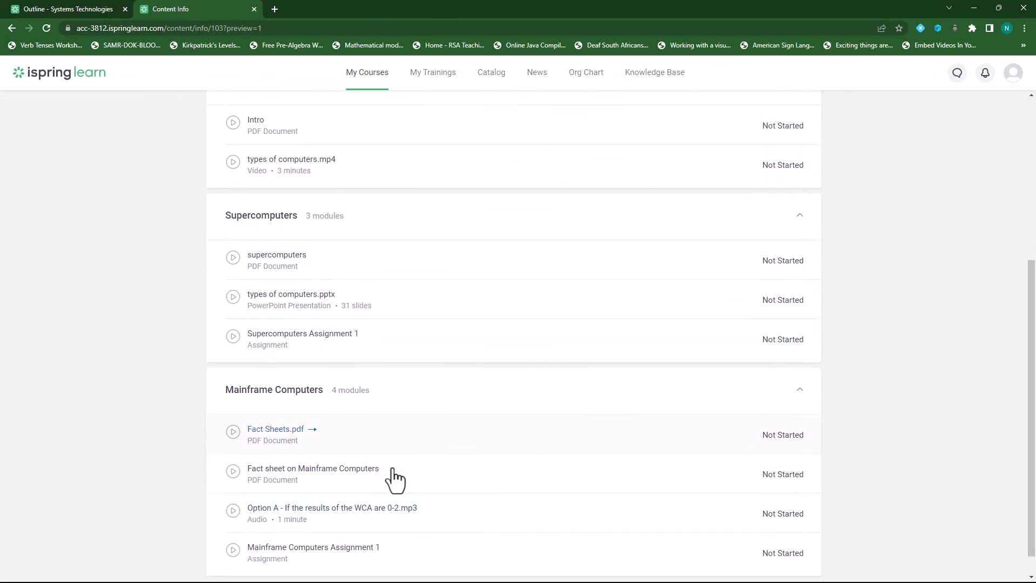
pyautogui.scroll(4, 435, 455)
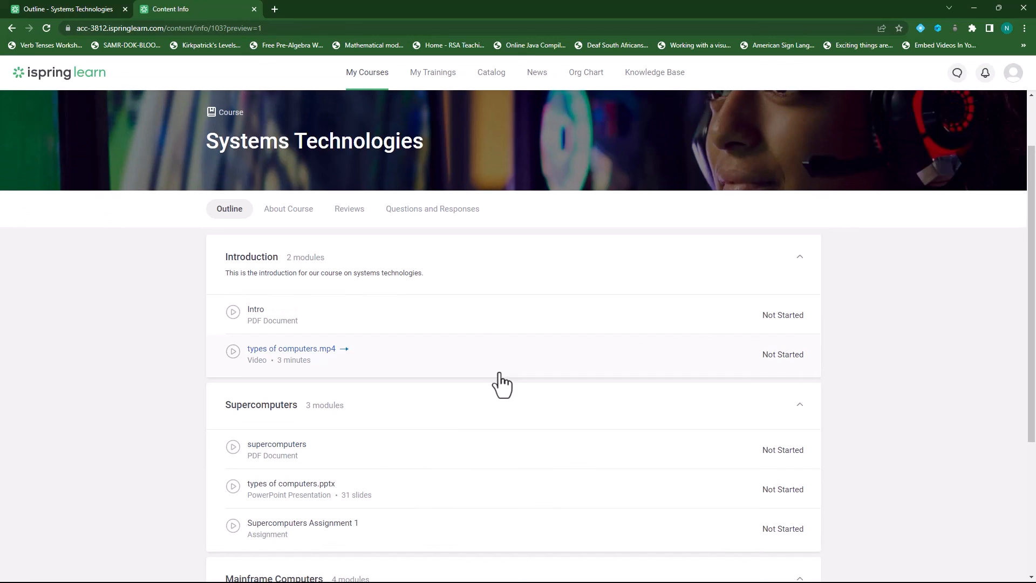
# Step: Check the previewed course's description, reviews, and questions and responses, and return to its outline to review the modules
pyautogui.click(288, 211)
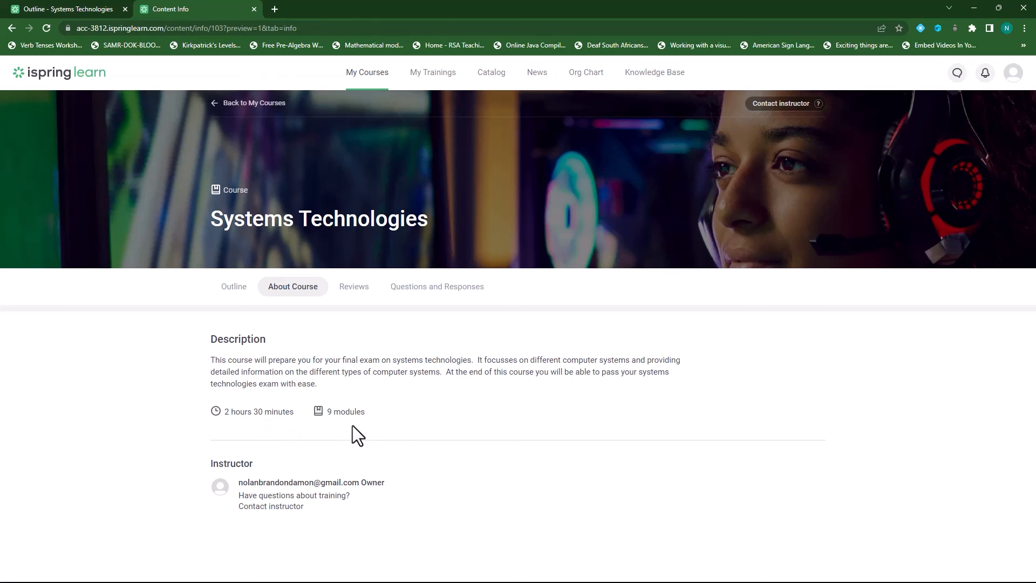
pyautogui.click(354, 290)
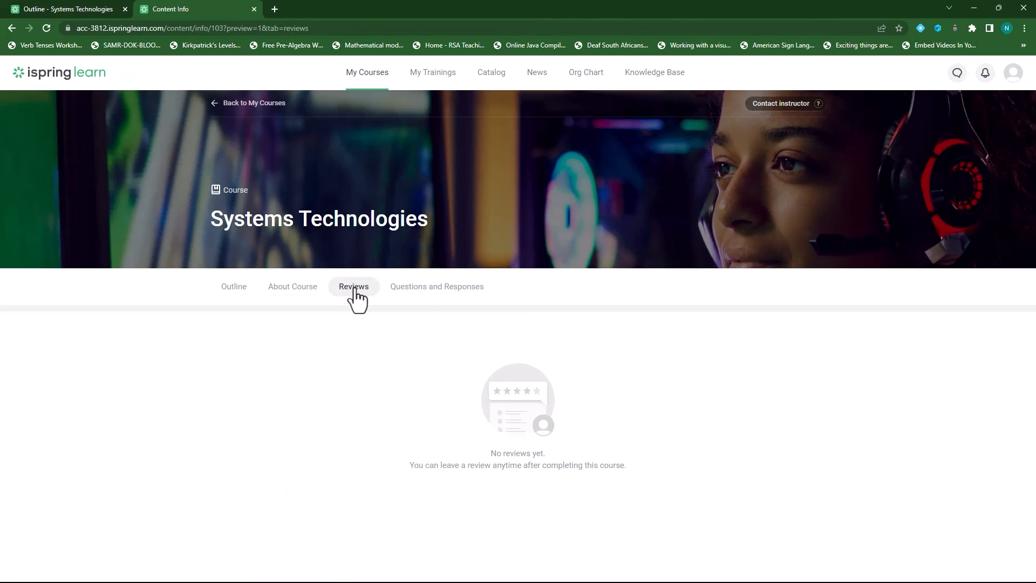
pyautogui.click(452, 292)
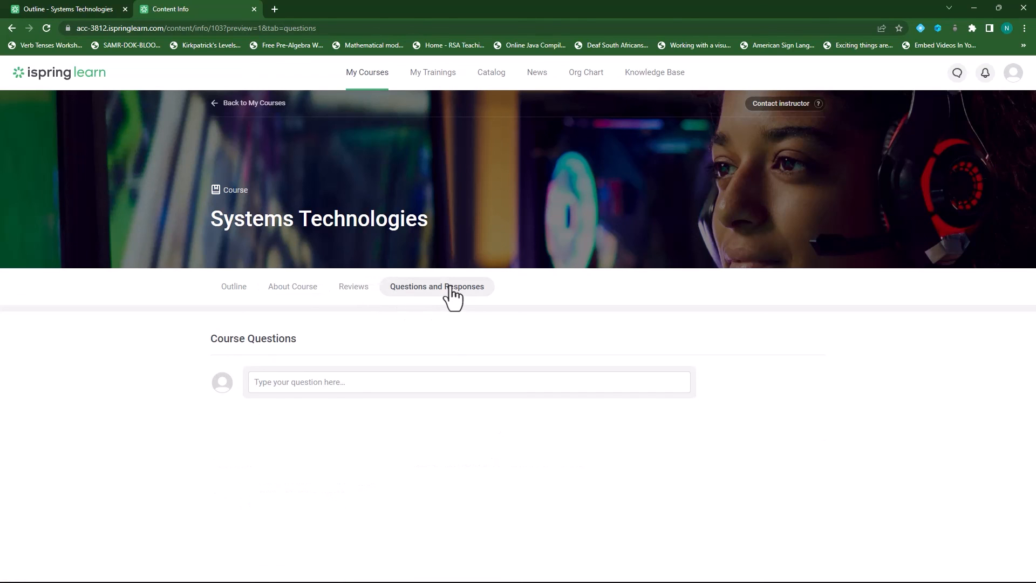
pyautogui.click(235, 289)
pyautogui.scroll(-4, 532, 341)
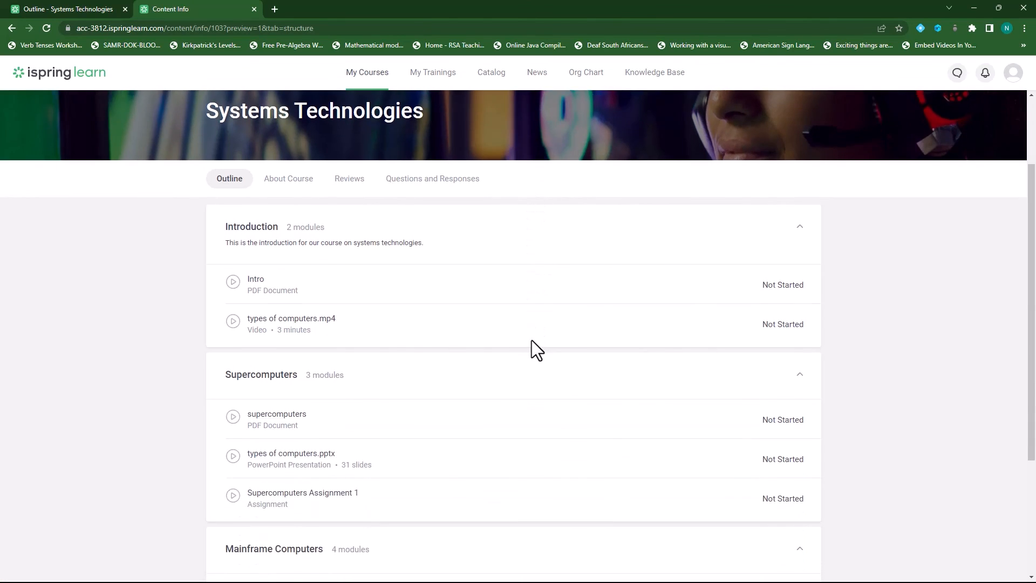
pyautogui.scroll(-2, 533, 342)
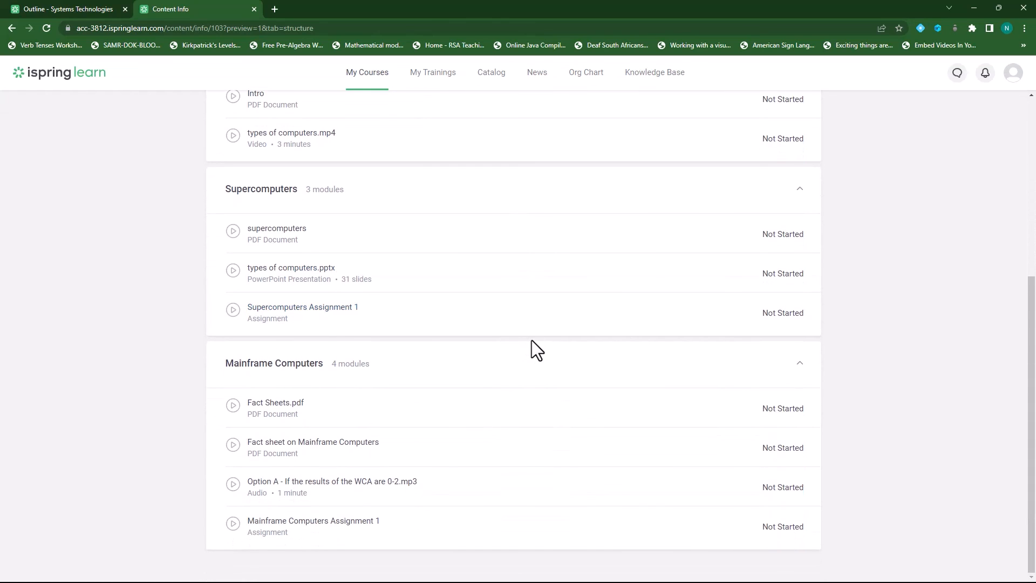